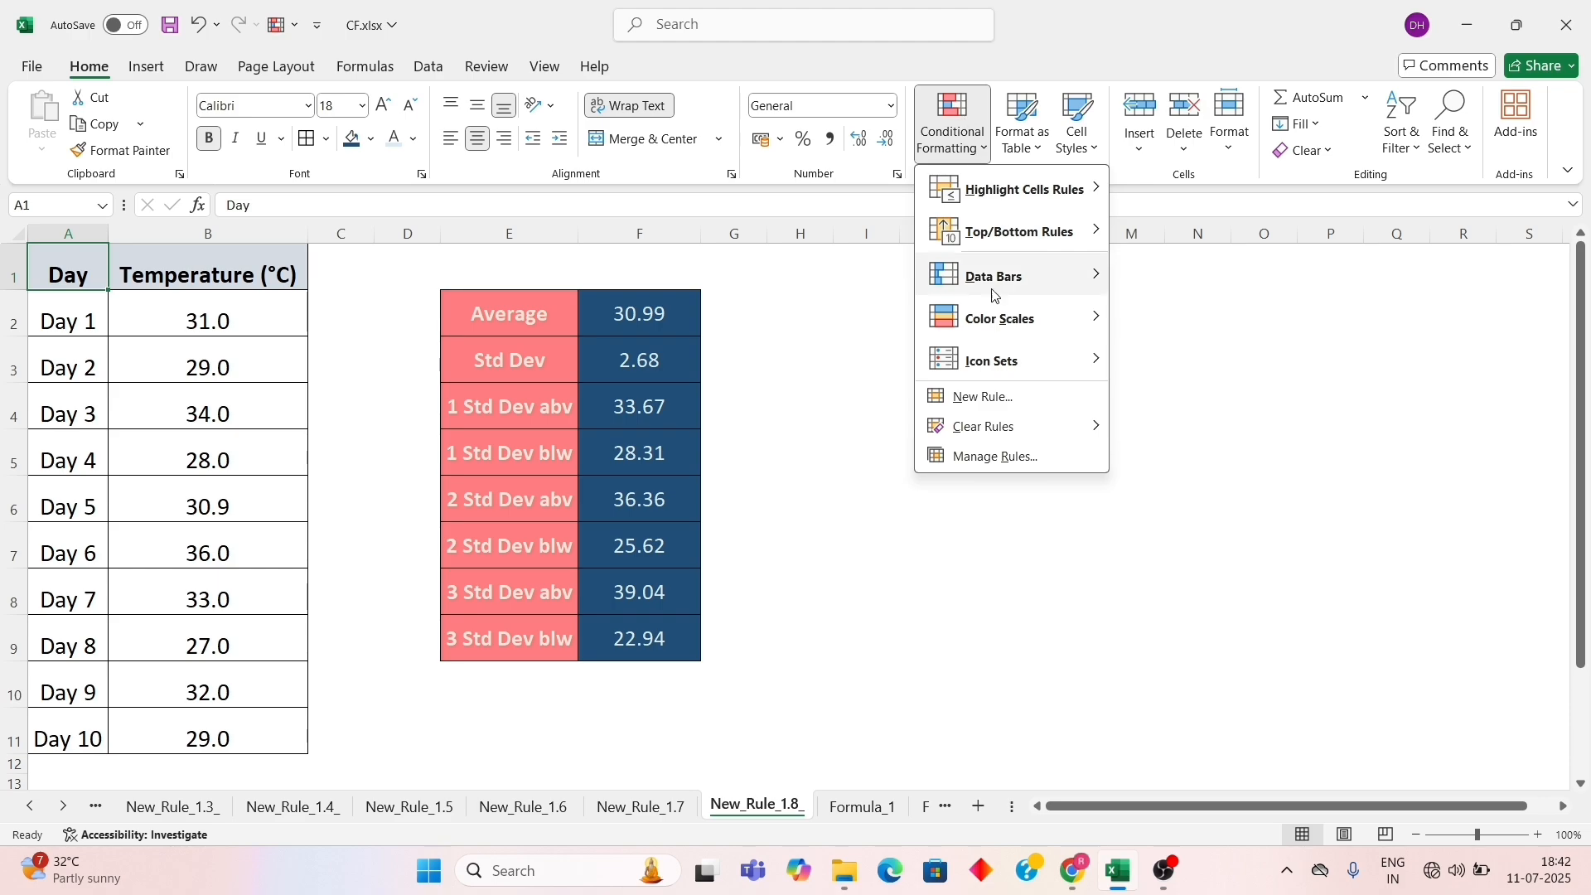
Start a new conditional formatting rule for only cells that contain a condition and review the available condition types
click(978, 396)
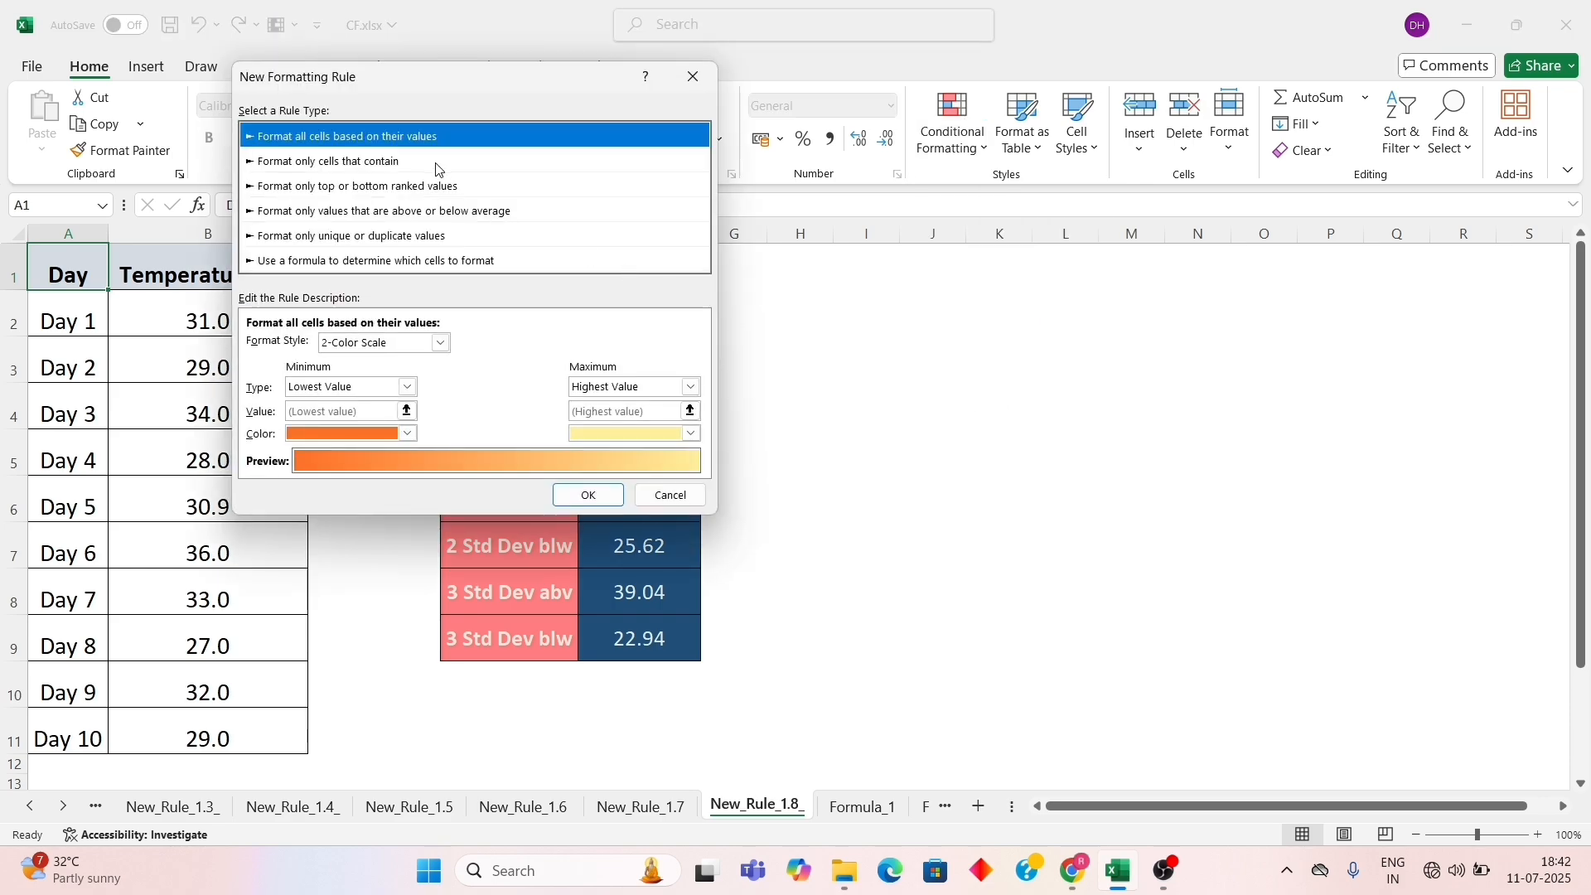
click(465, 160)
drag(469, 90, 736, 67)
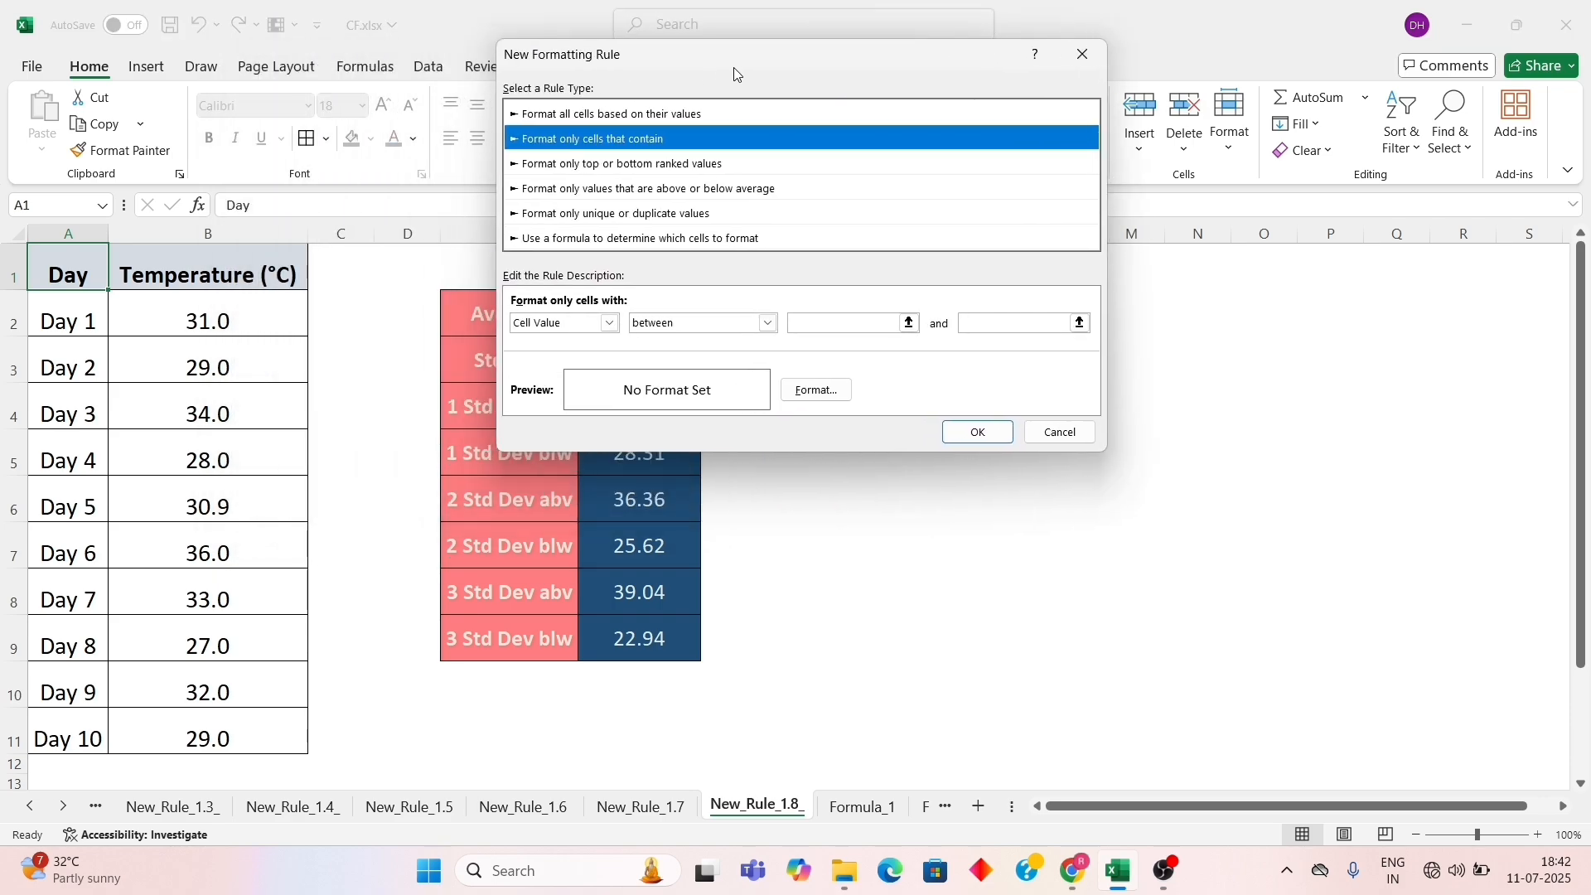
click(611, 322)
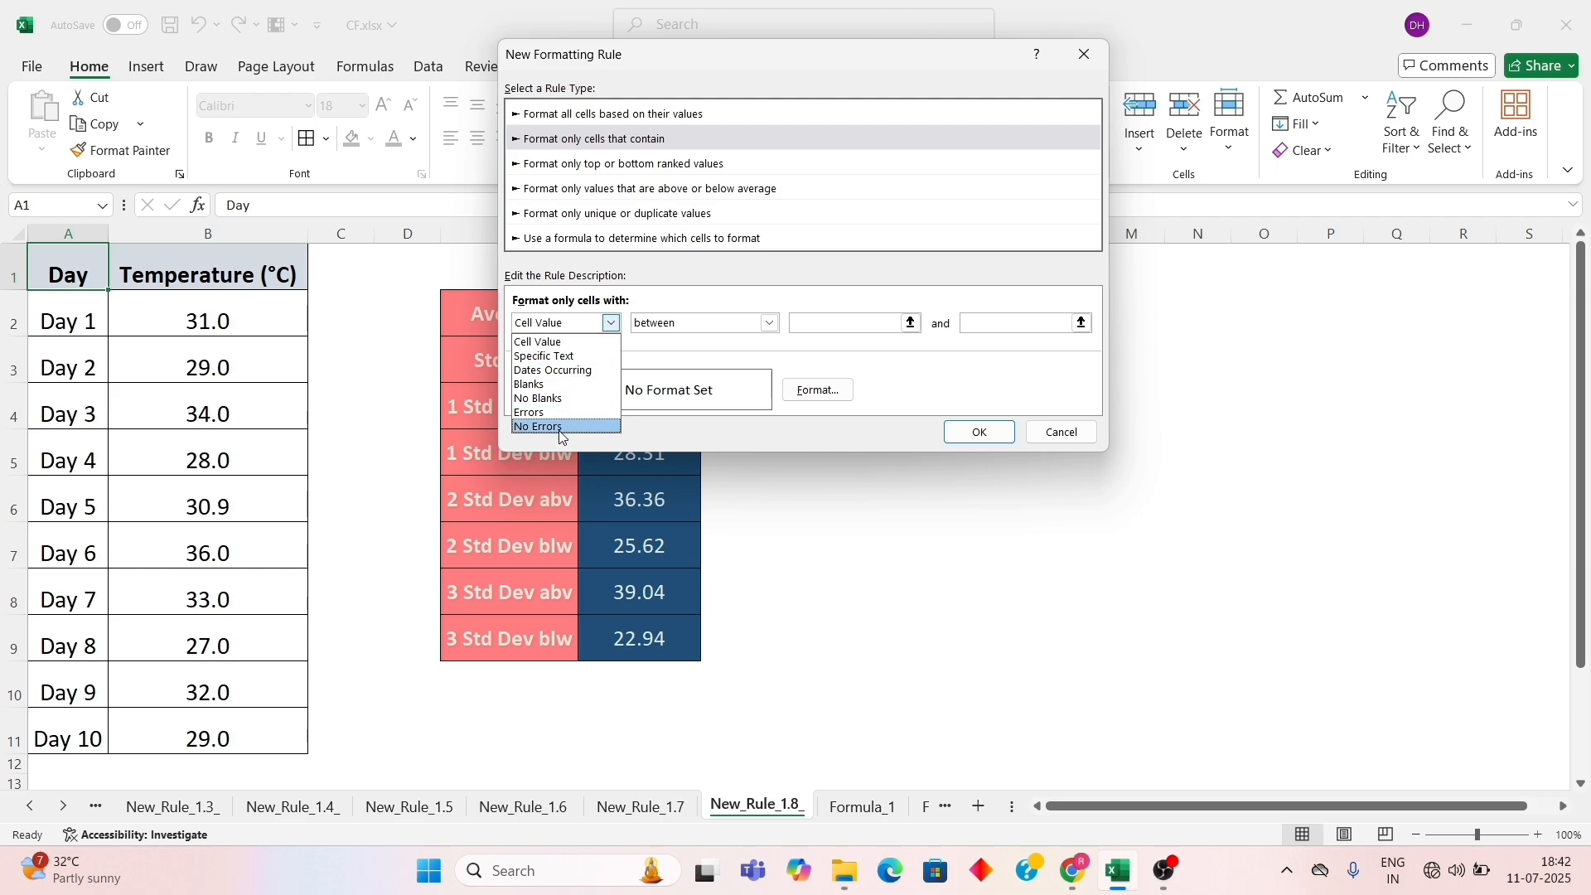
click(655, 426)
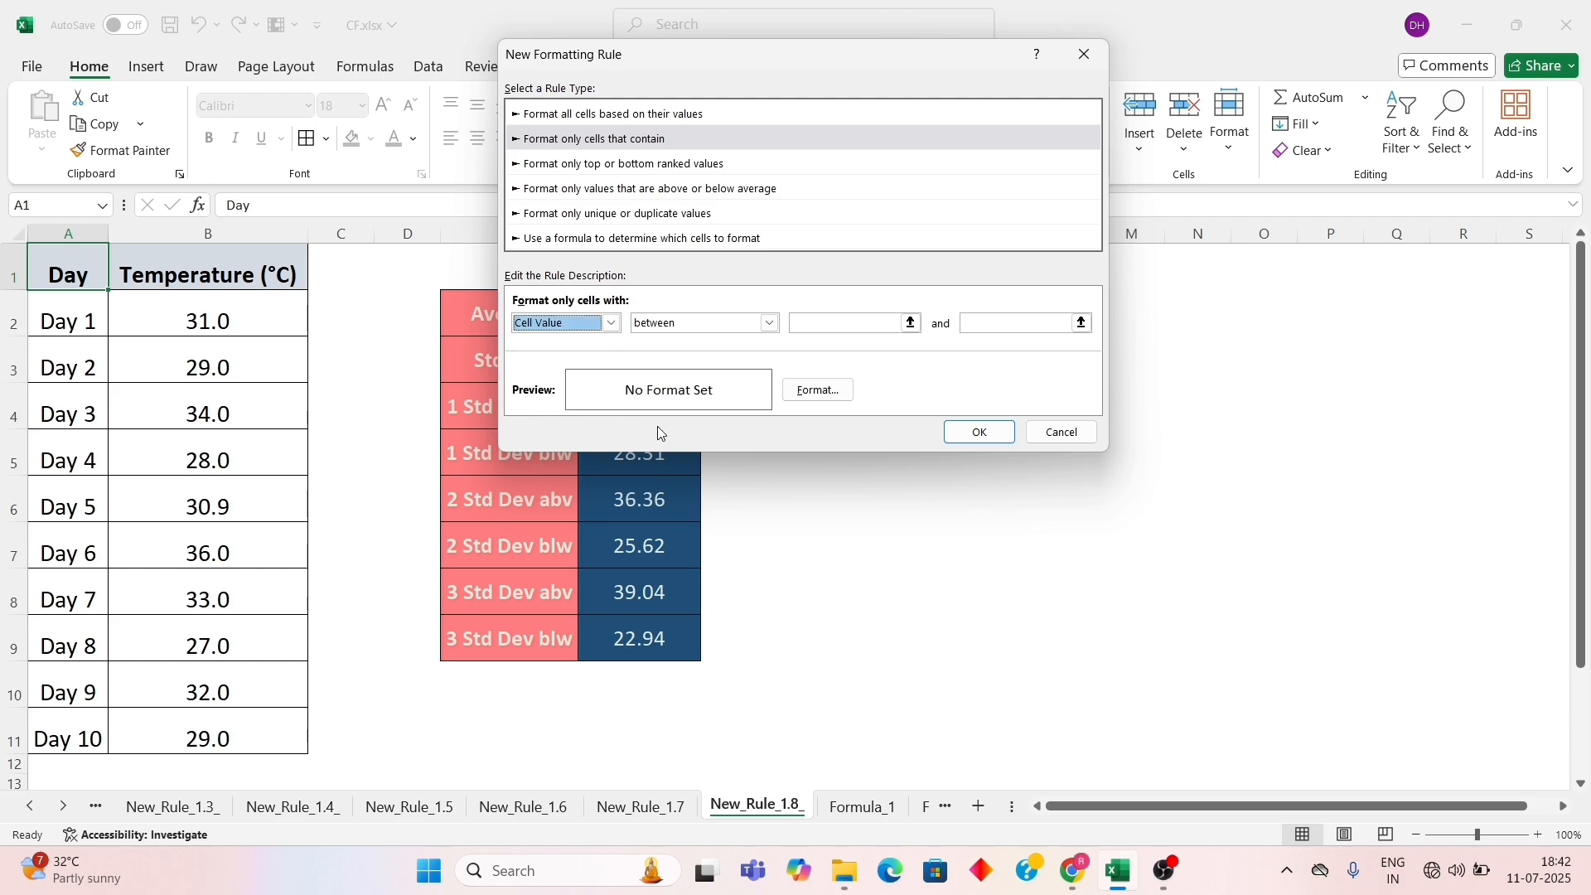
Switch the rule to top or bottom ranked values, set it to Bottom 50, and try the percentage-of-range option
click(577, 166)
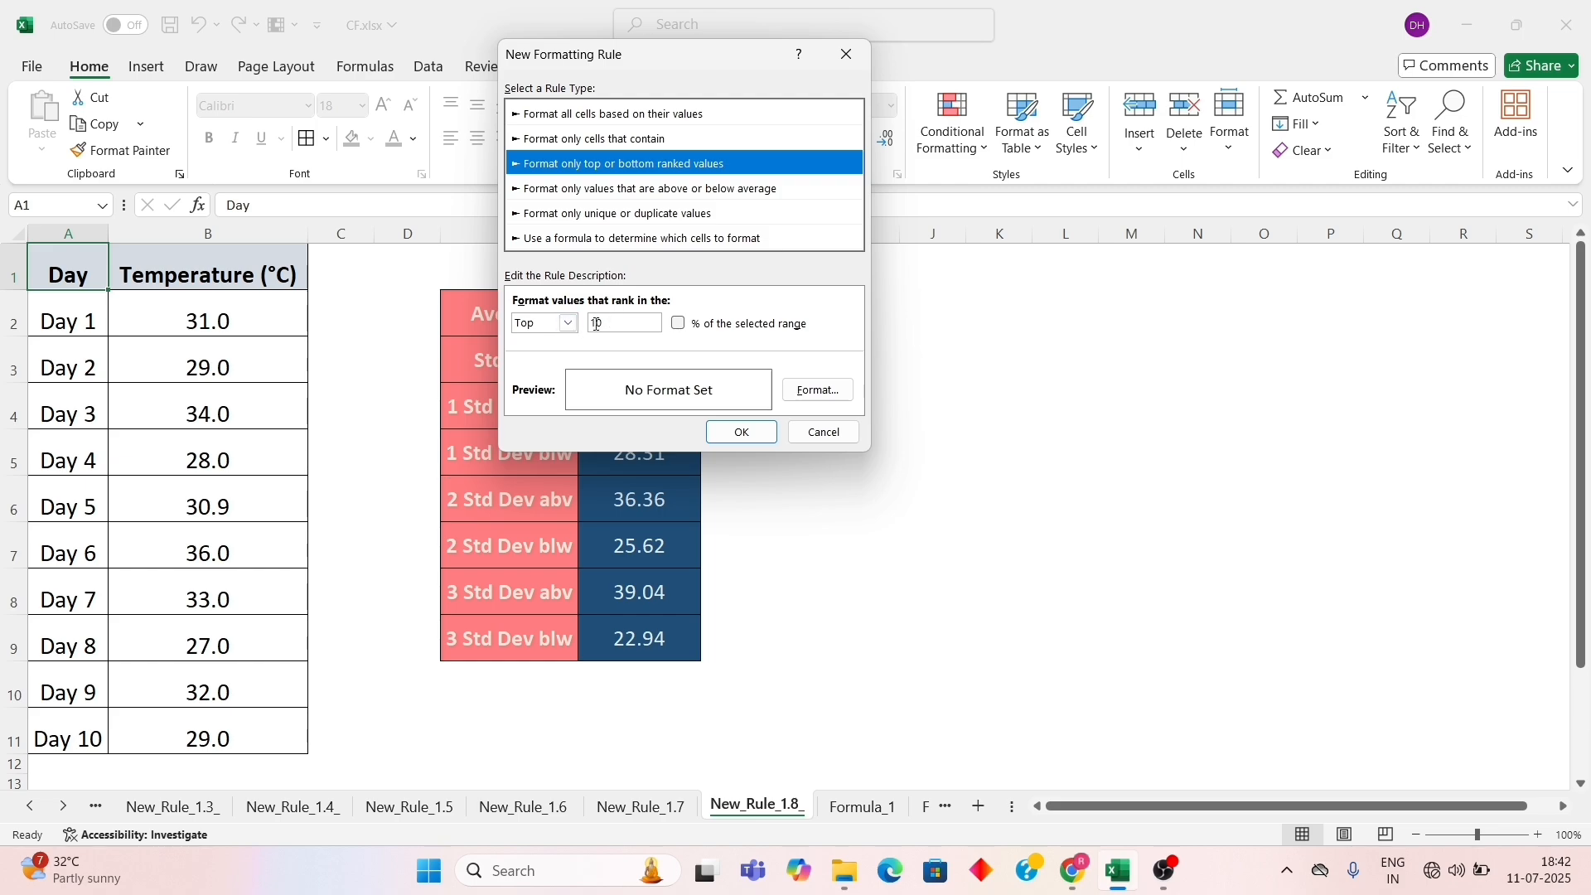
click(570, 324)
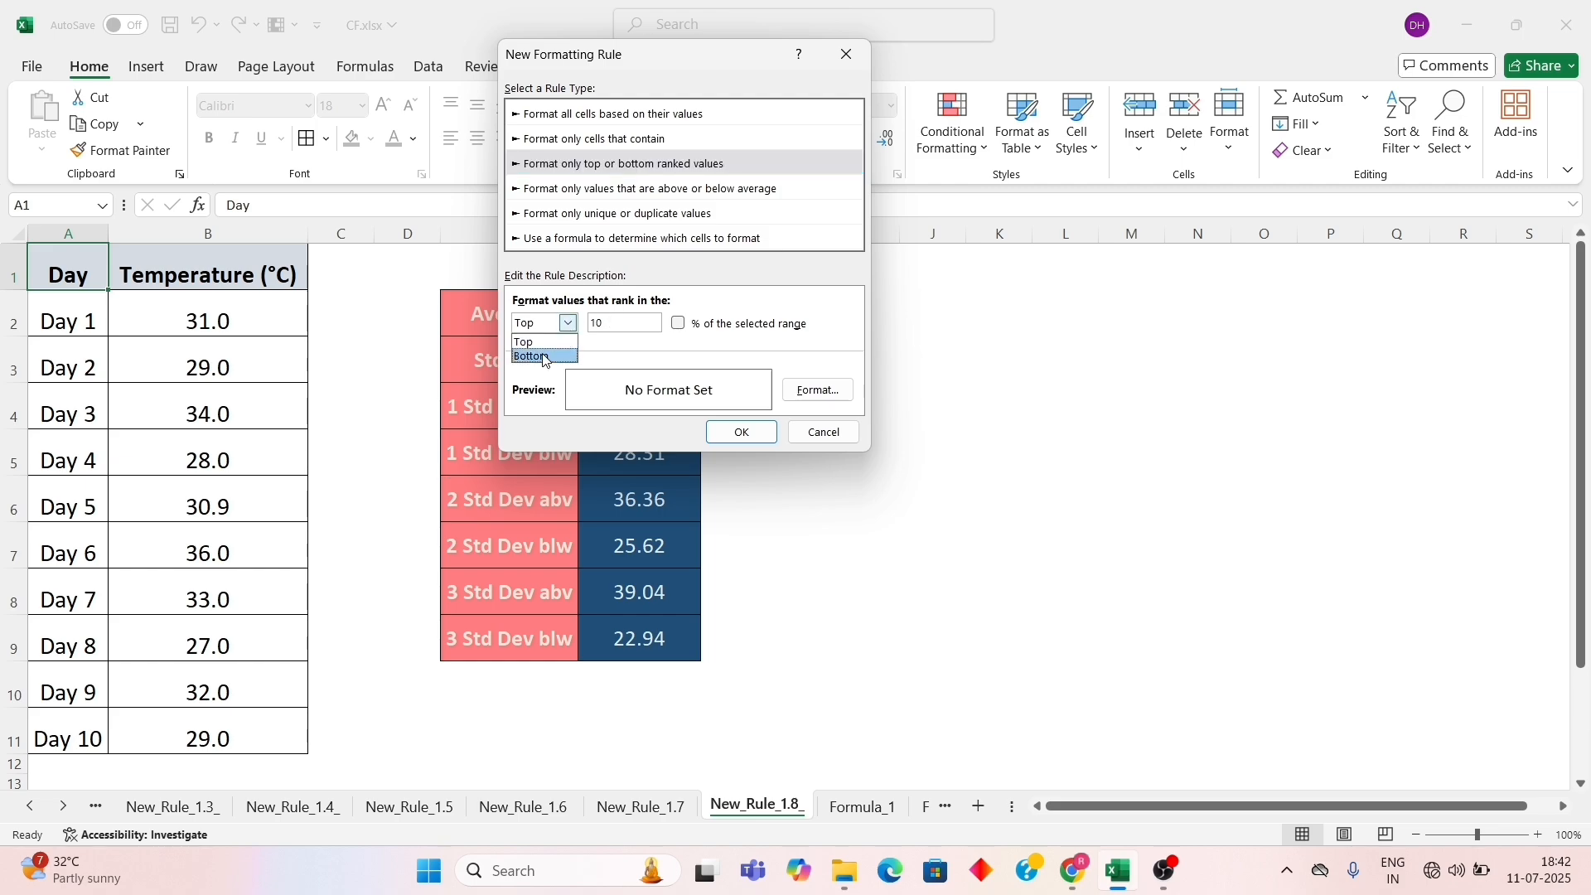
click(545, 356)
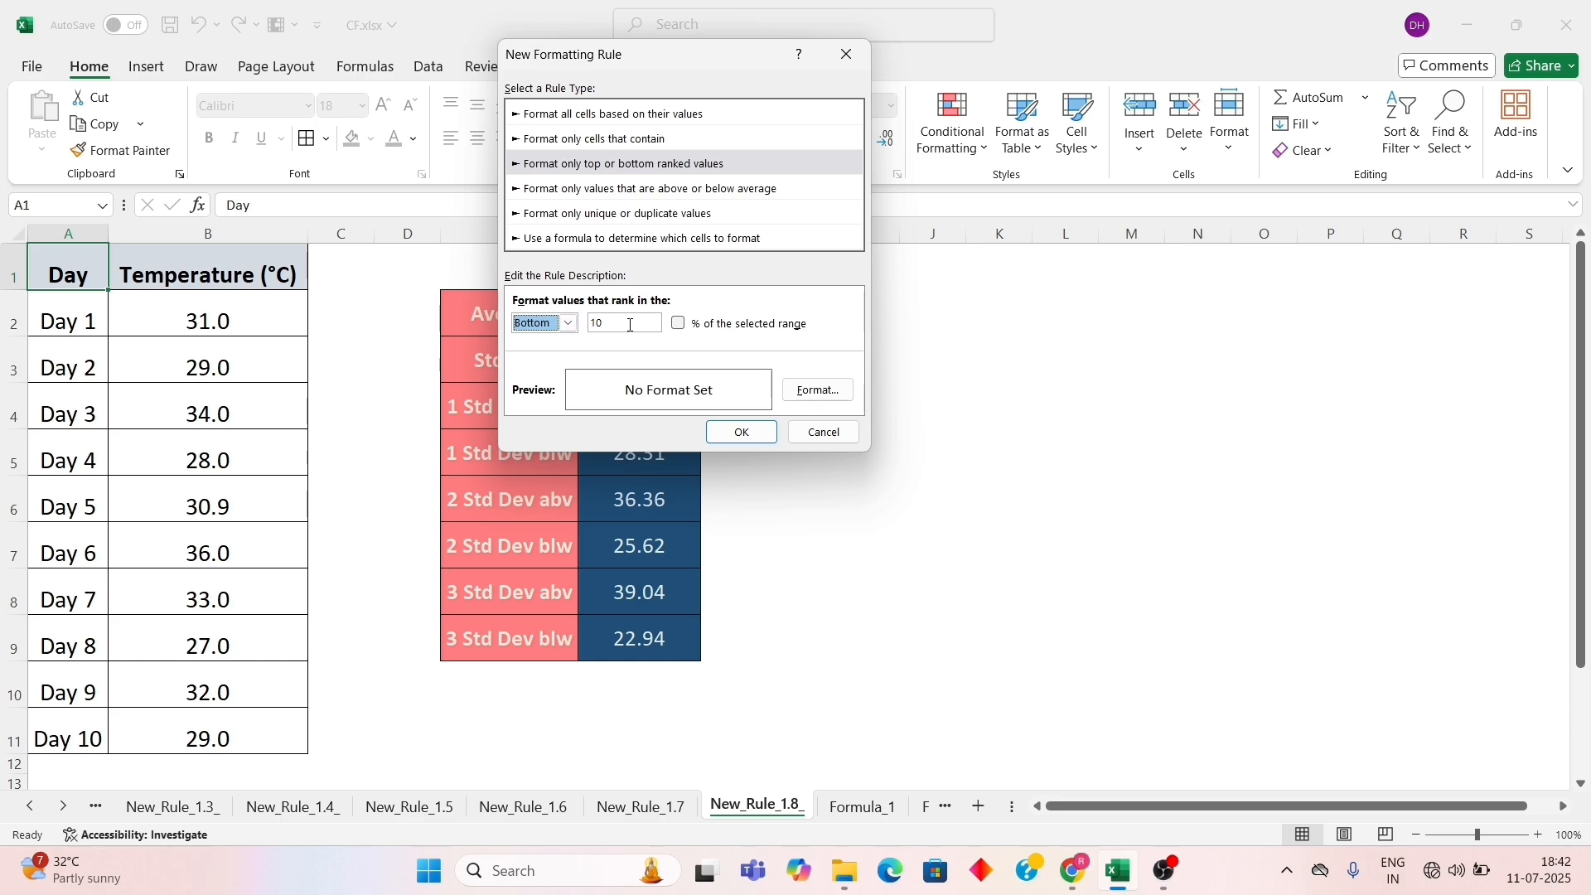
click(622, 327)
key(BackSpace)
key(BackSpace)
text(50)
click(679, 324)
click(679, 326)
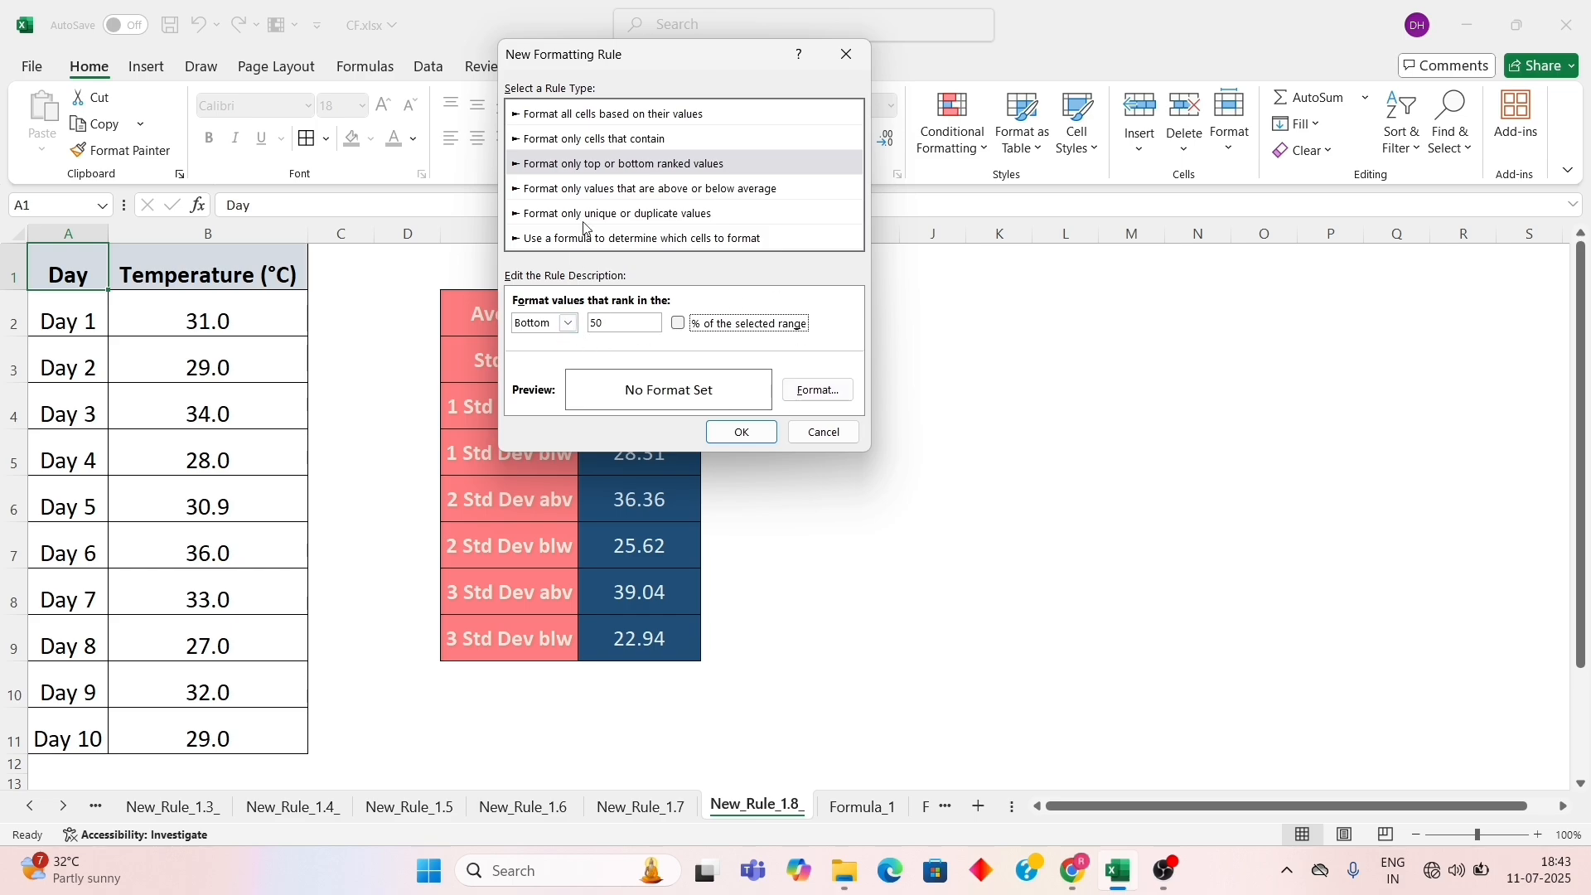
Review the comparison options for values above or below average, including the standard deviation ones, and discard the rule
click(593, 192)
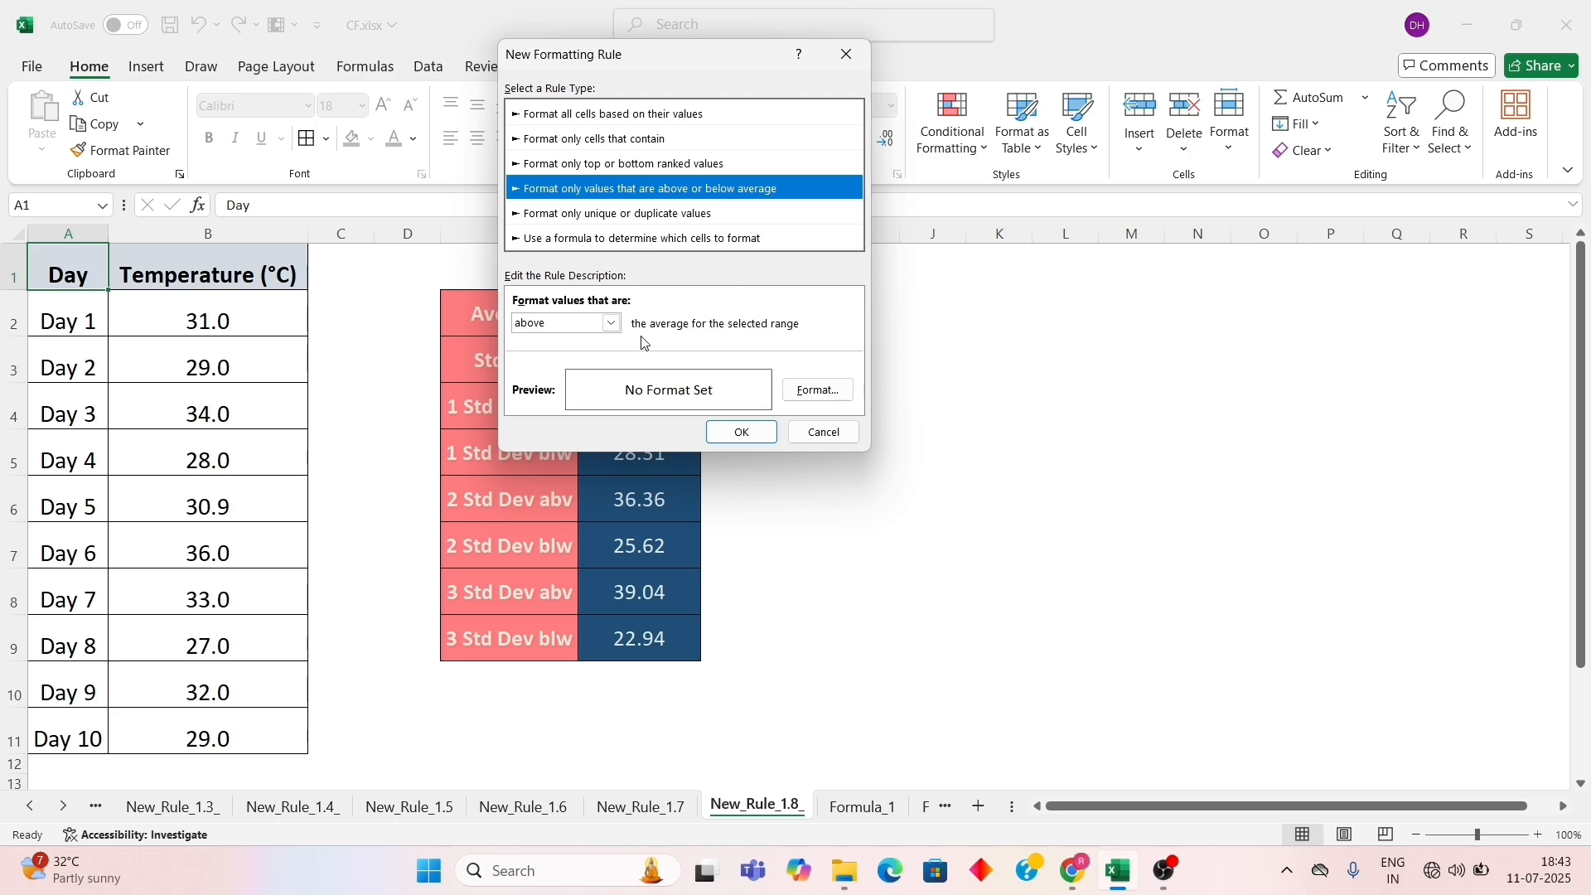
key(Tab)
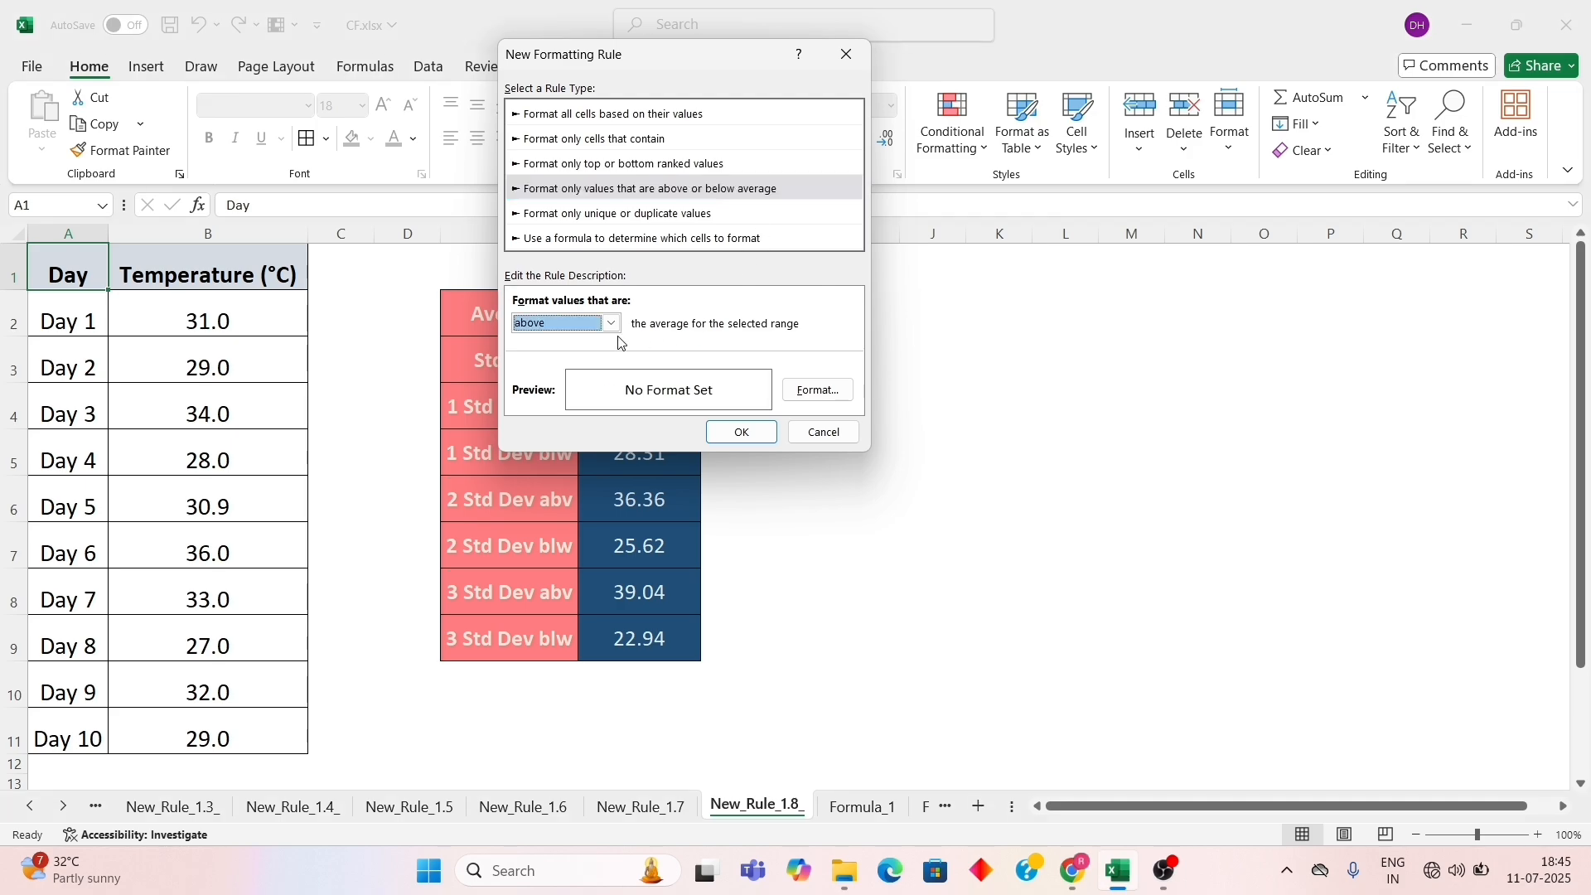
click(611, 323)
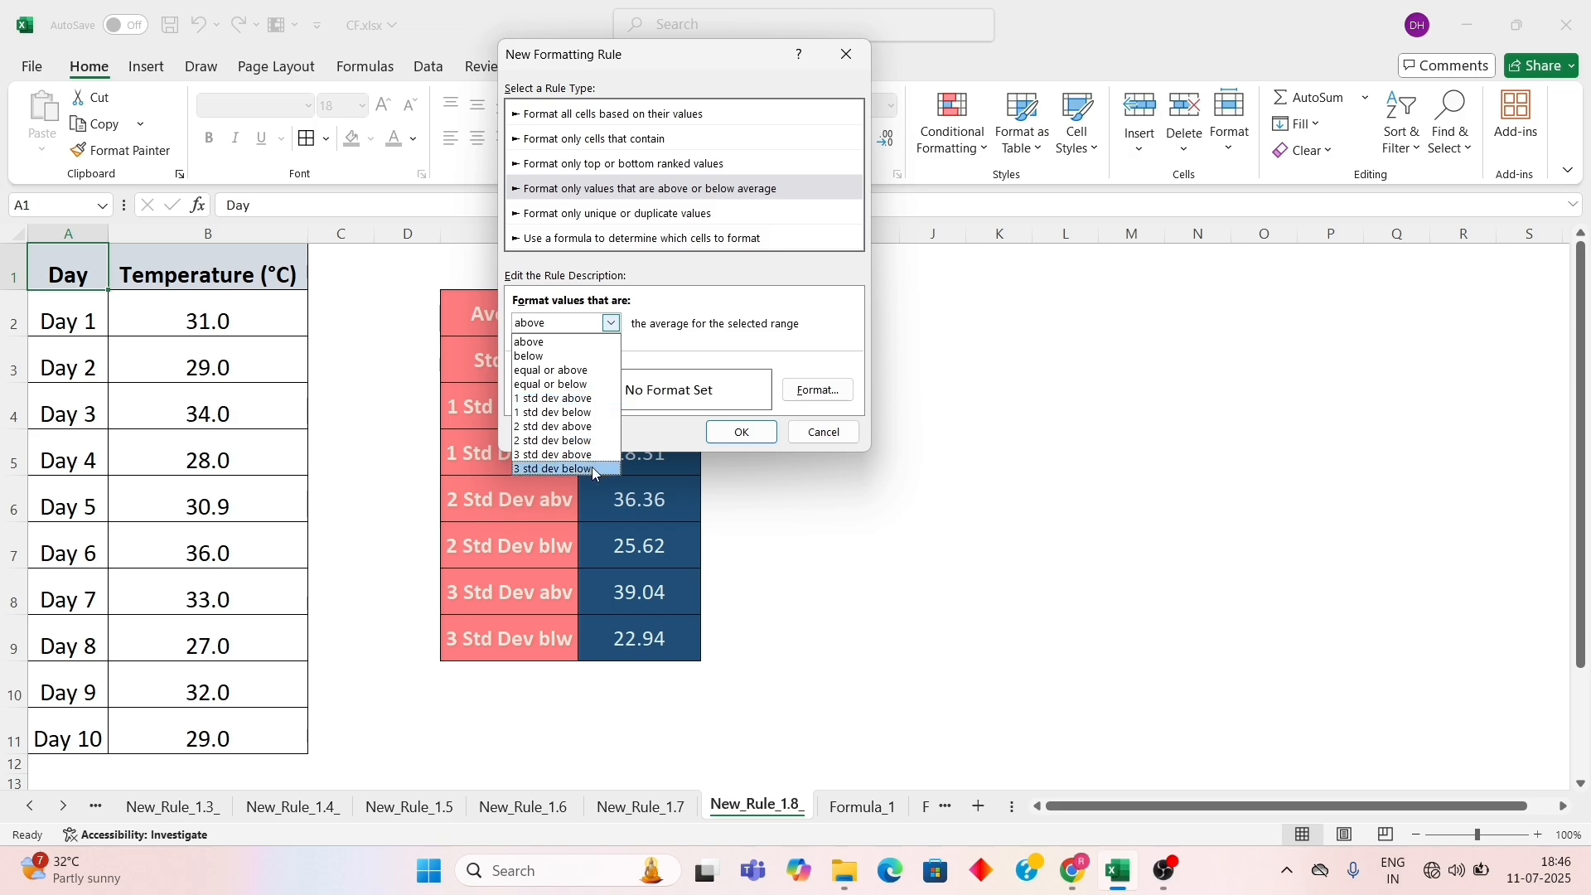
click(759, 365)
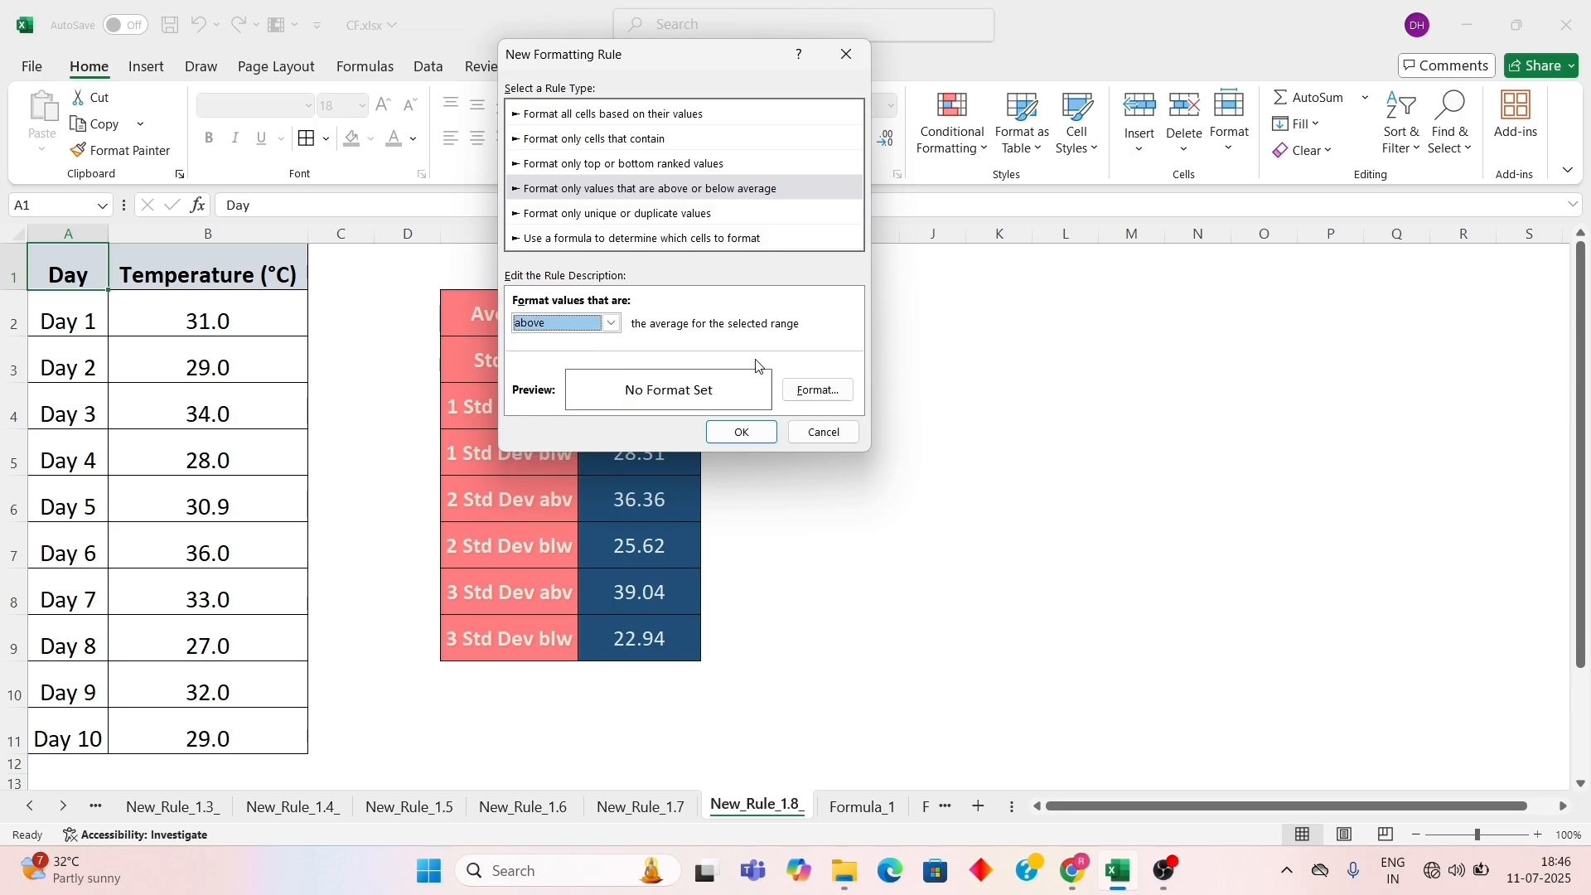
click(846, 54)
Add a rule to temperatures B2:B11 that fills values equal or above the average with light green
drag(263, 319, 221, 729)
click(959, 139)
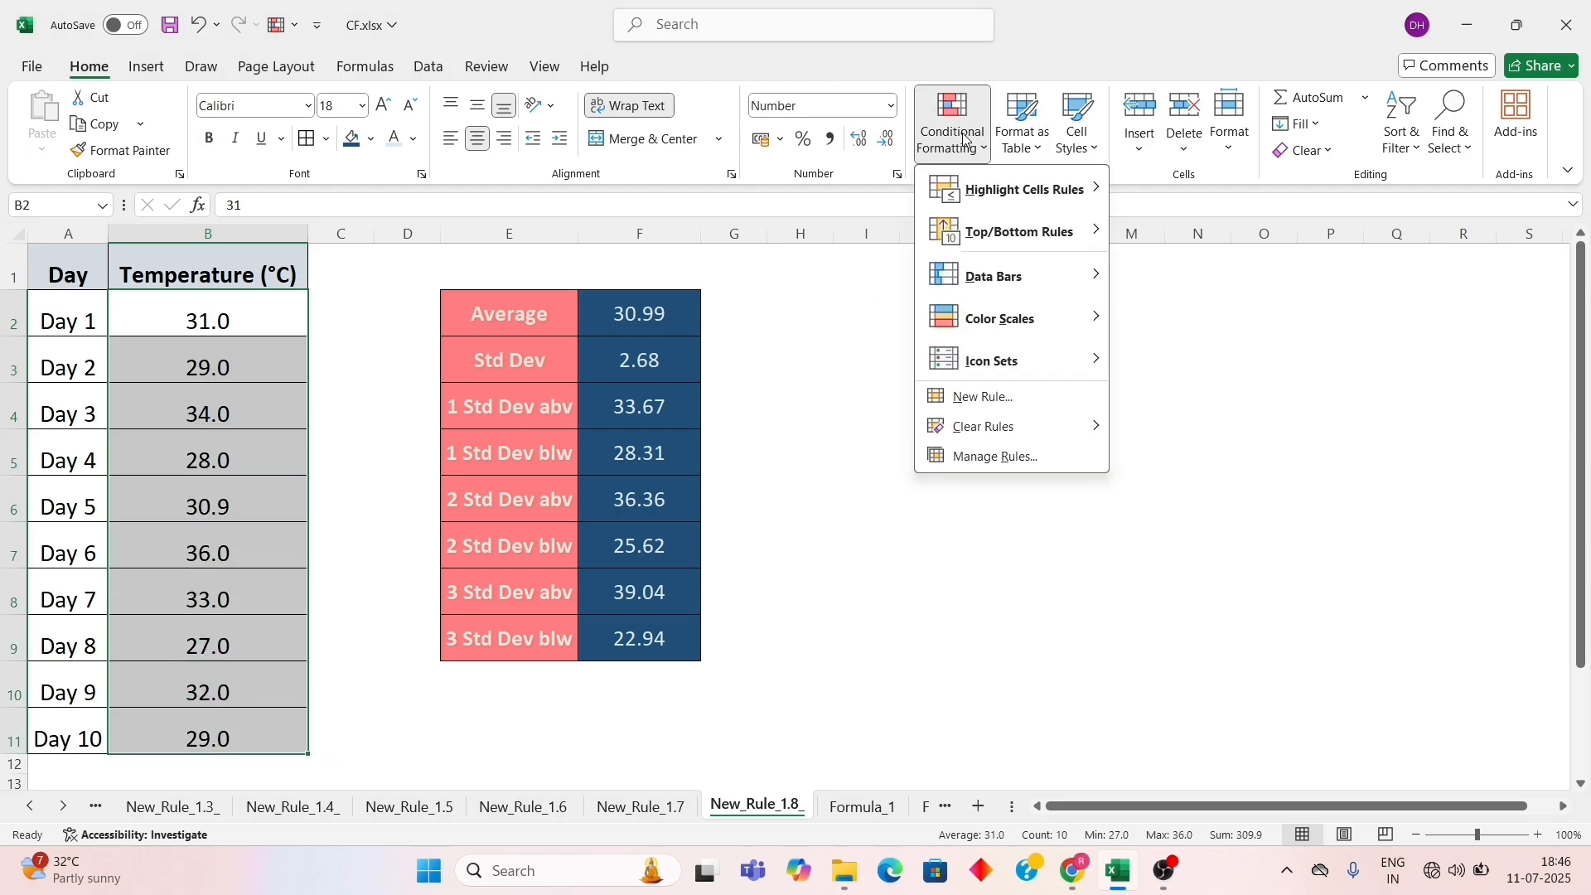
click(998, 401)
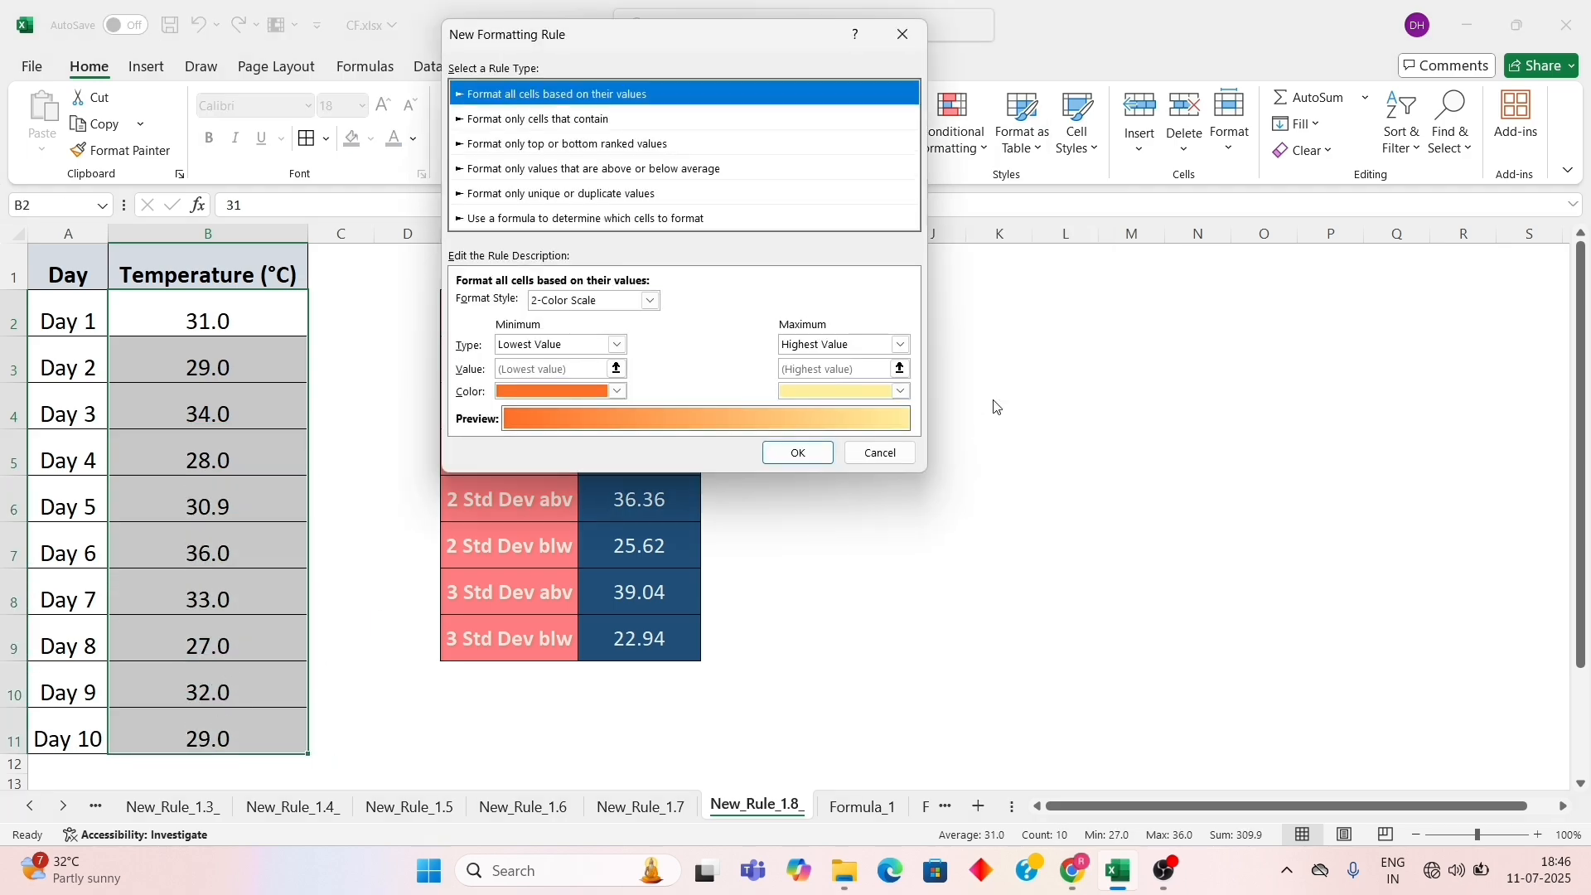
click(666, 171)
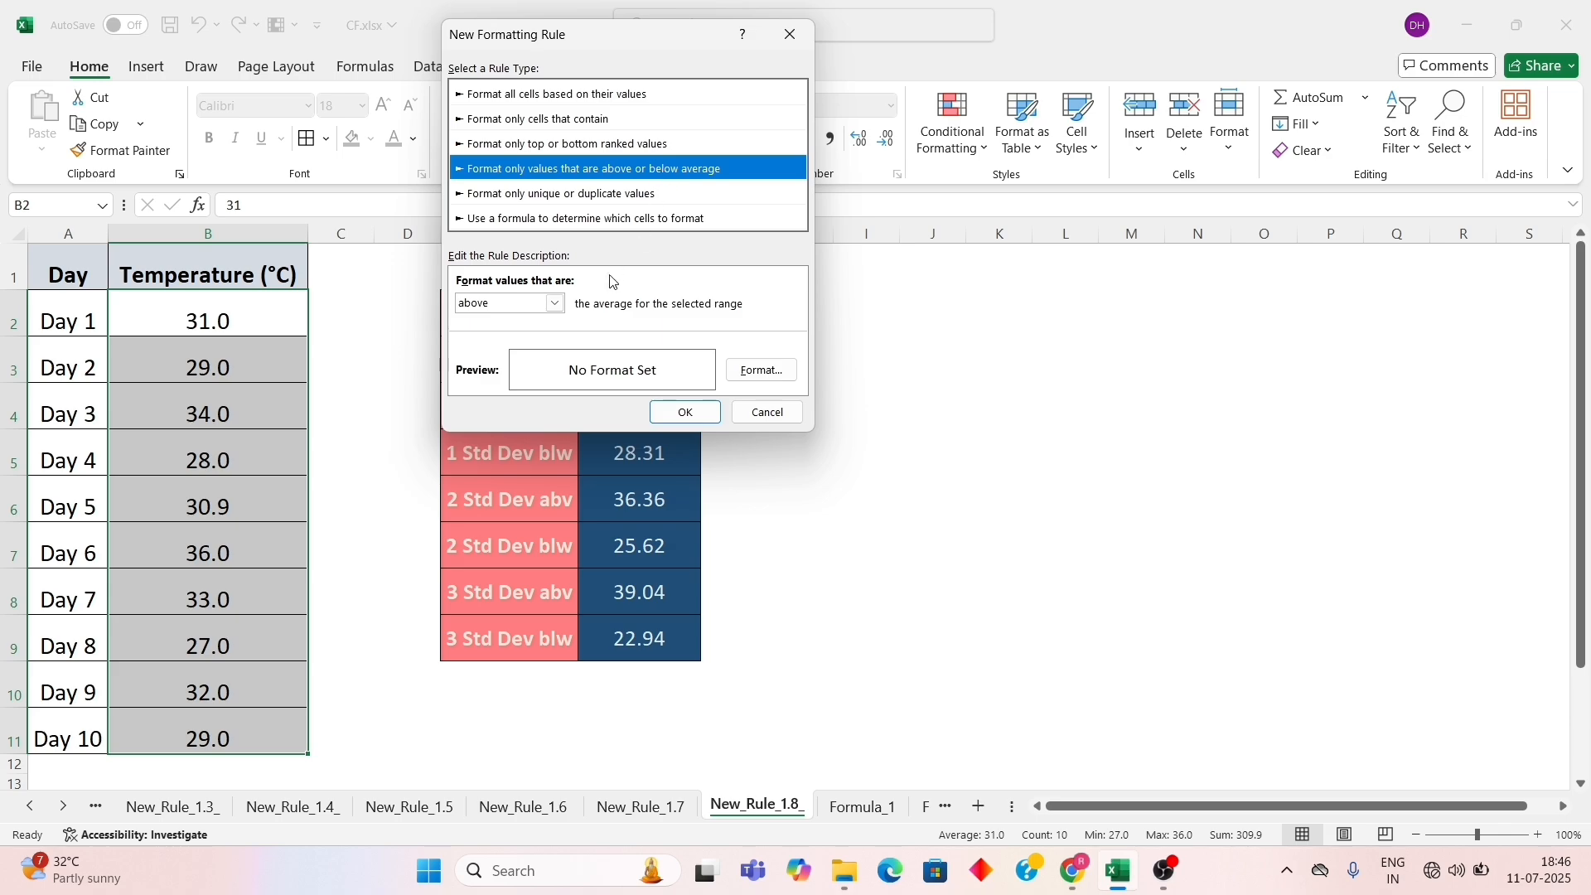
click(556, 304)
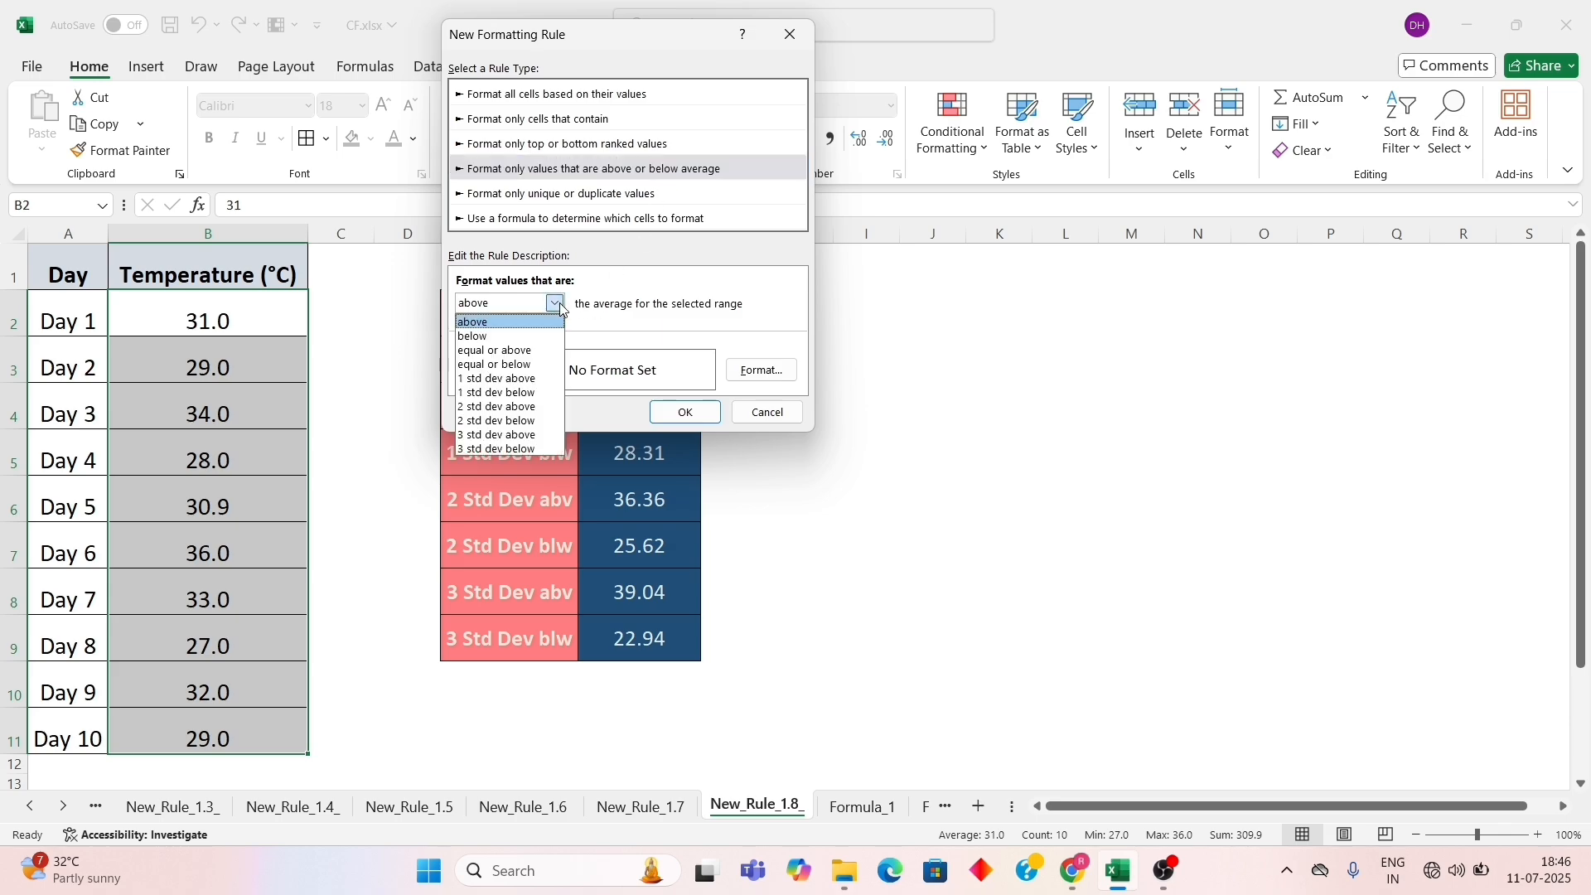
click(538, 351)
click(758, 370)
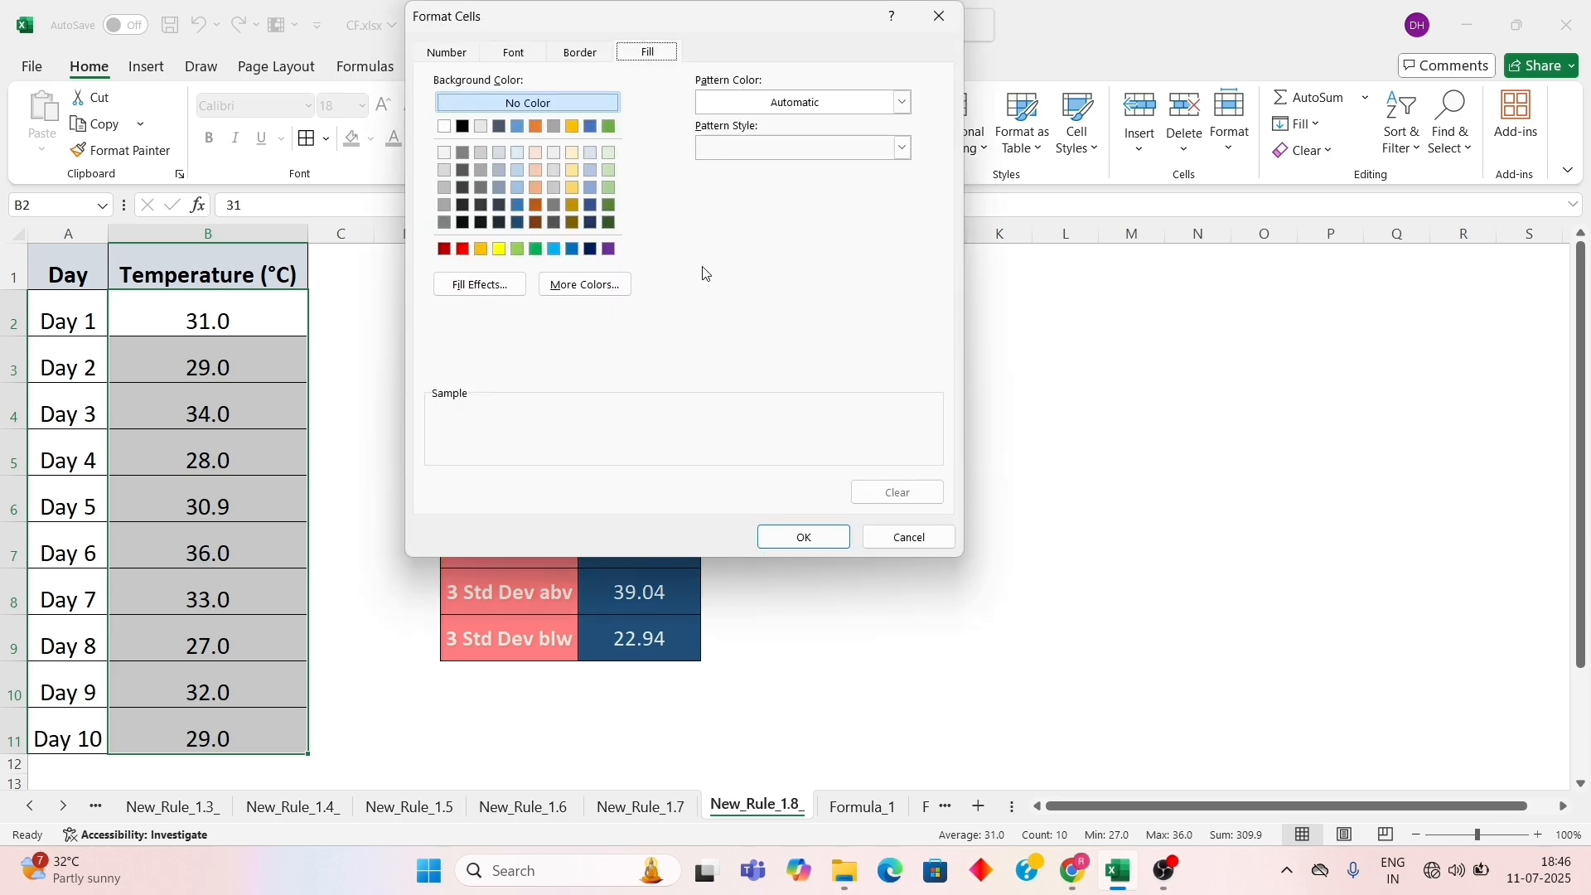
click(609, 172)
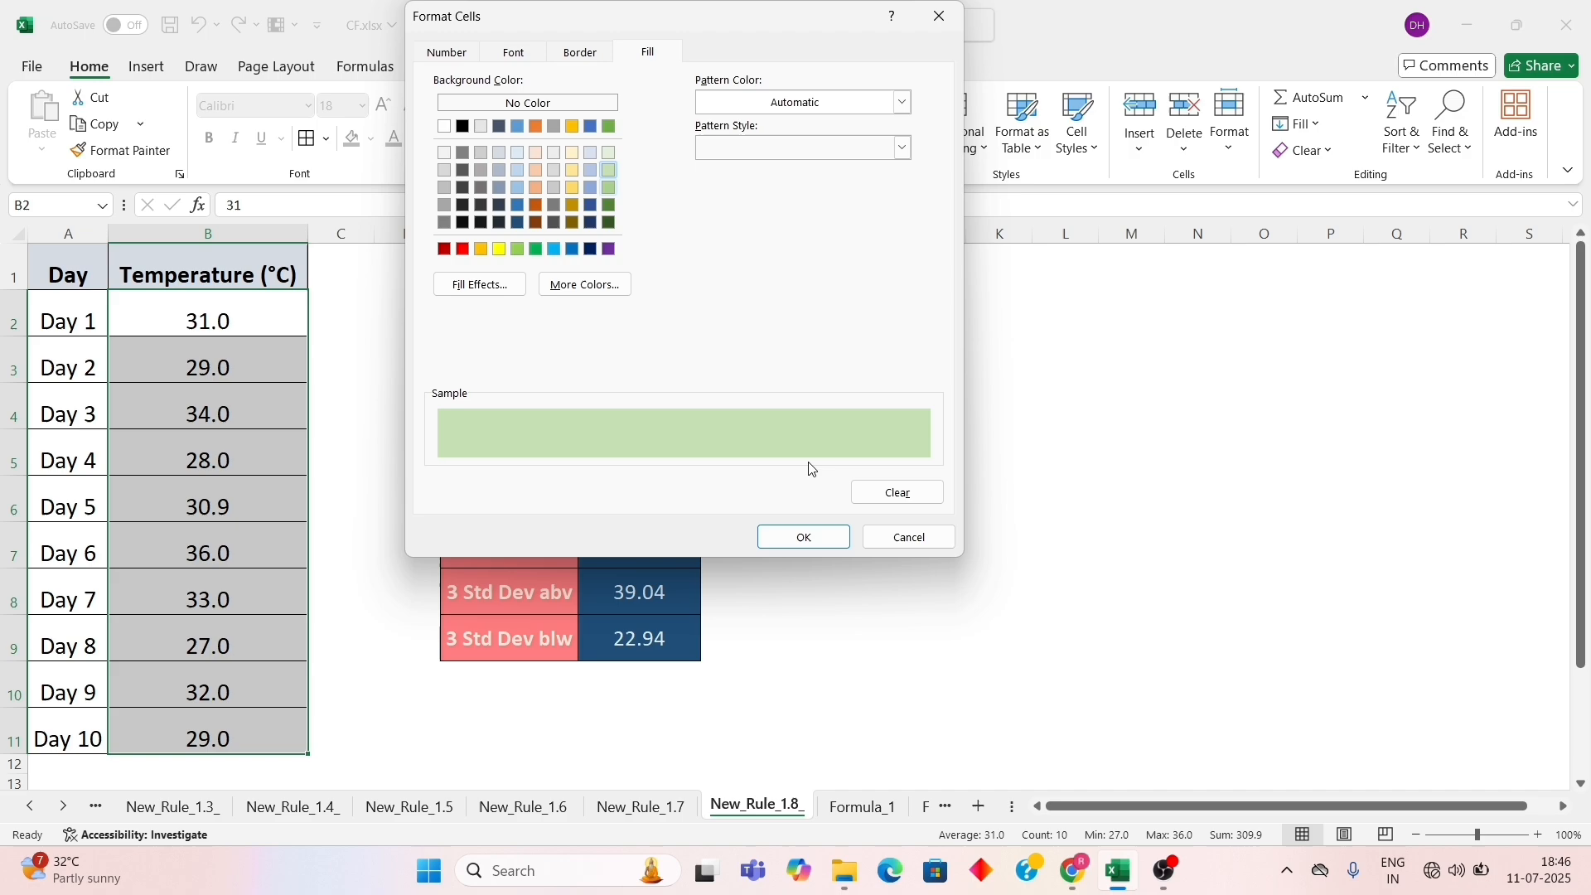
click(805, 538)
click(682, 409)
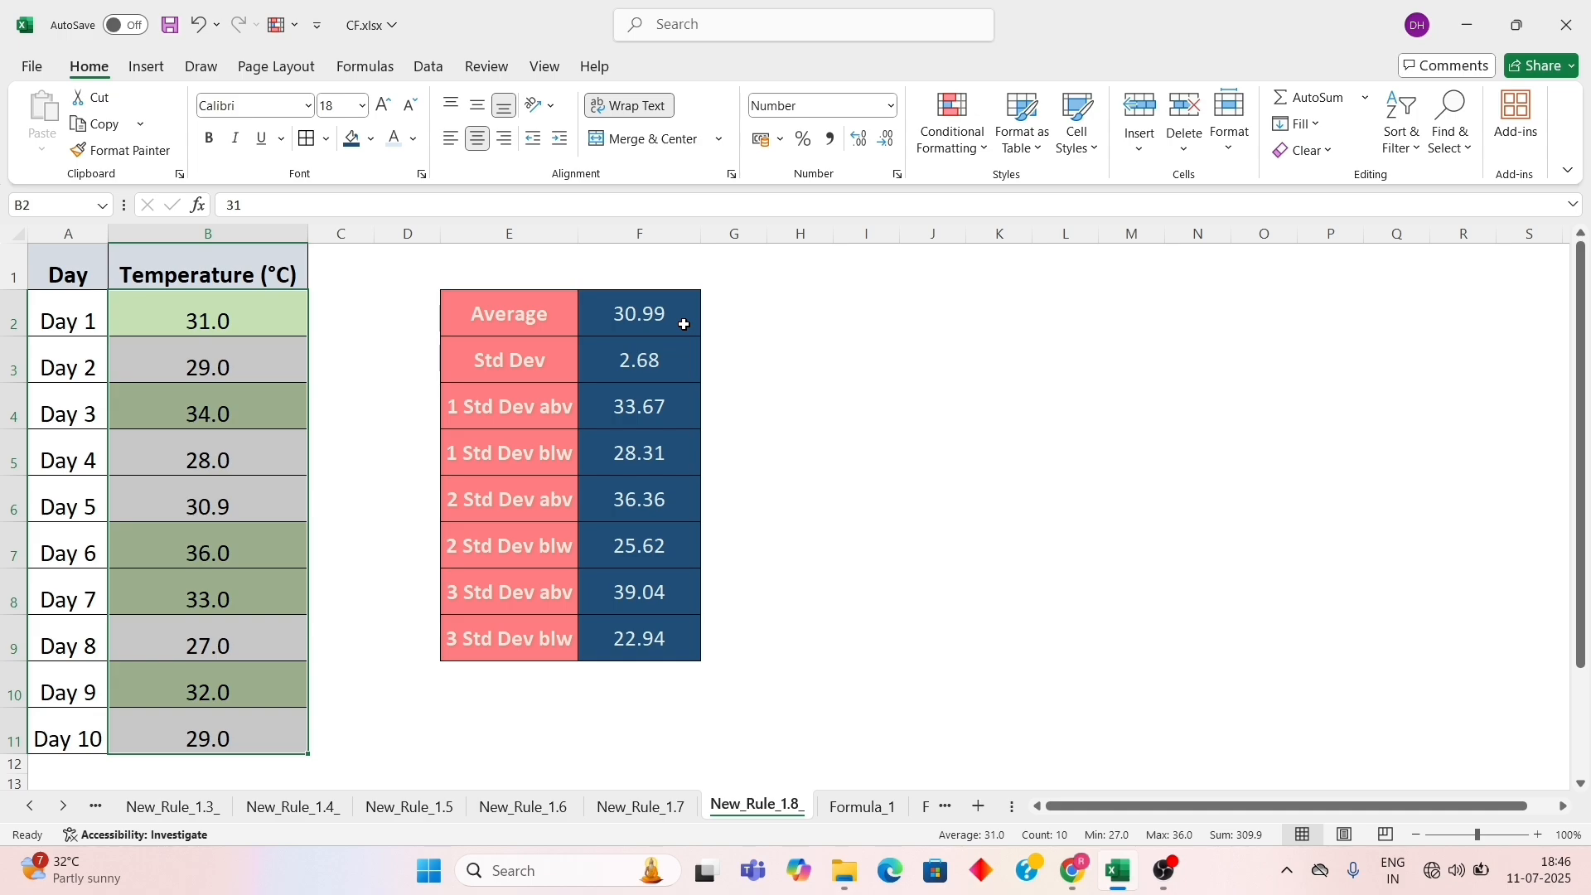
Clear the conditional formatting rules from the selected temperature cells
click(953, 129)
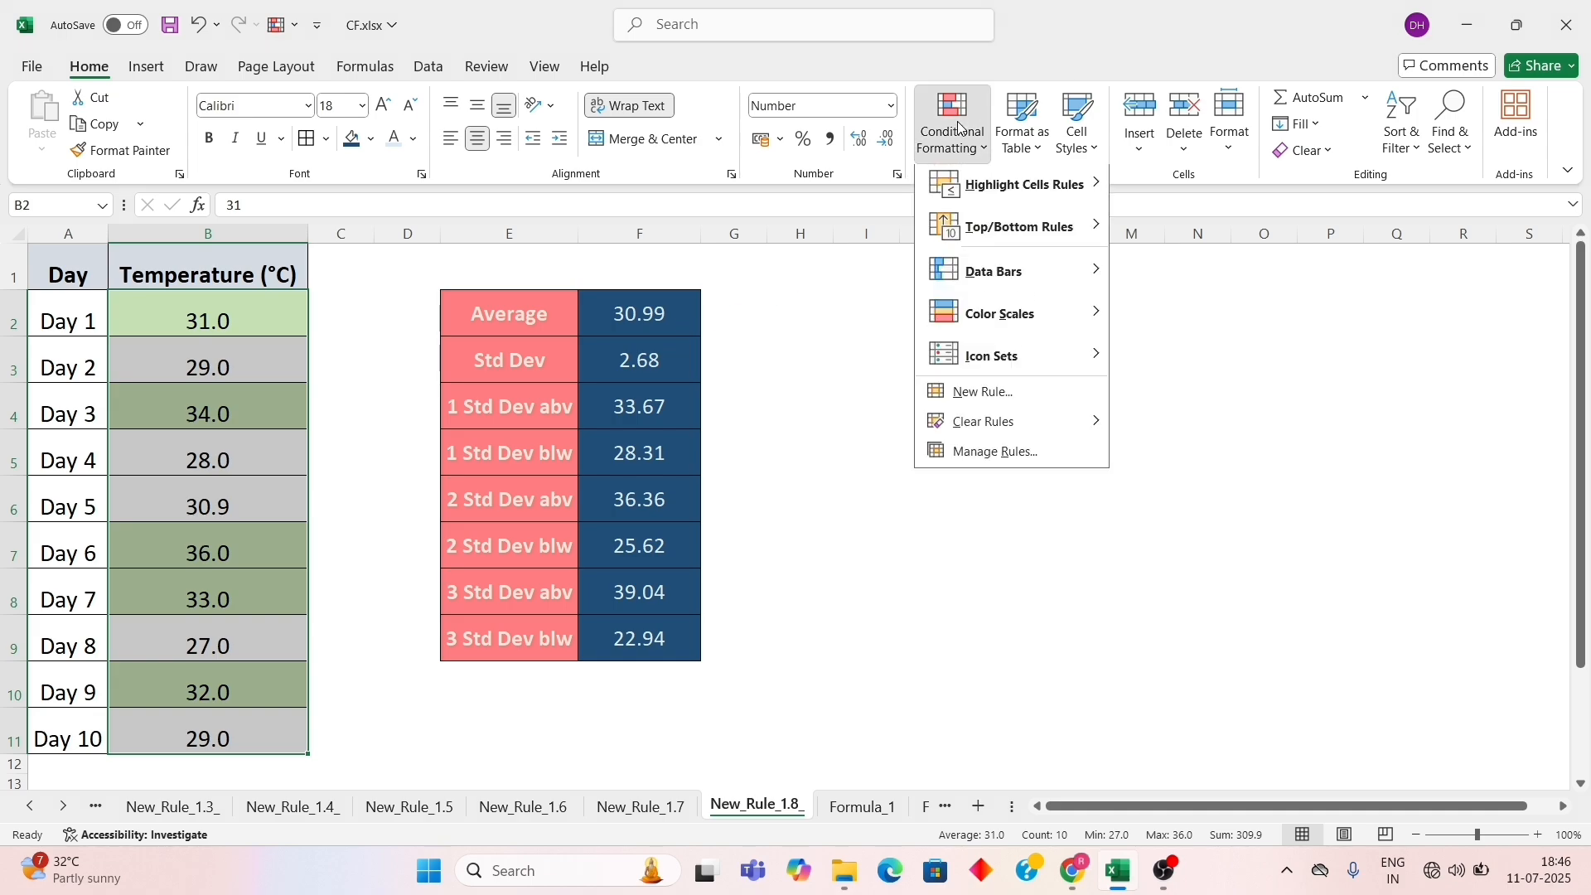
mouse_move(978, 428)
click(1290, 429)
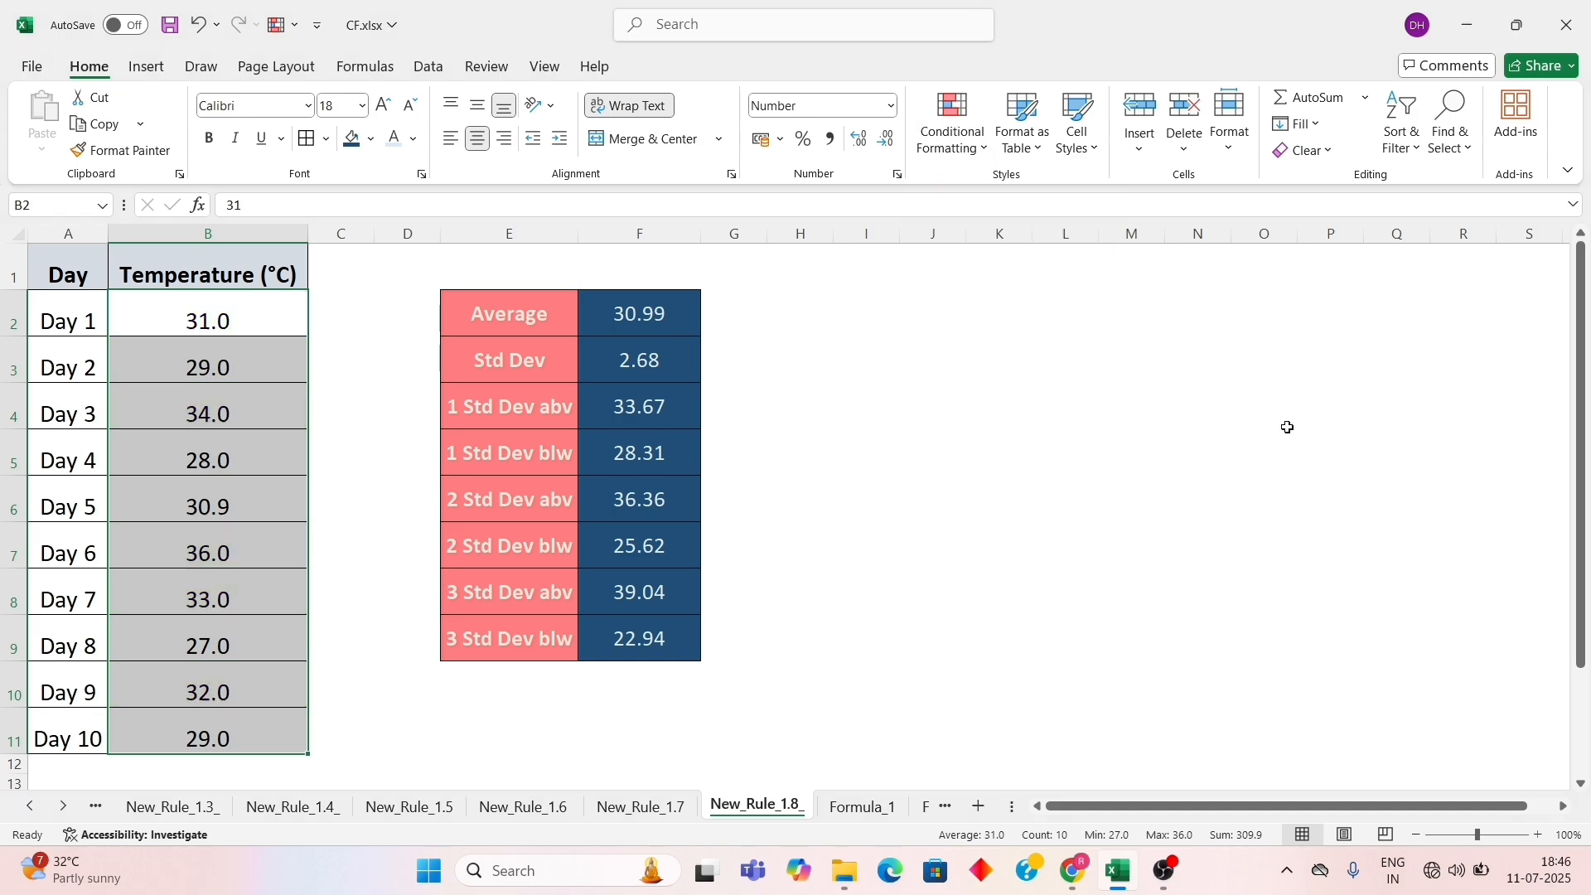
Add a rule to temperatures B2:B11 that fills values equal or below the average with light blue
click(953, 128)
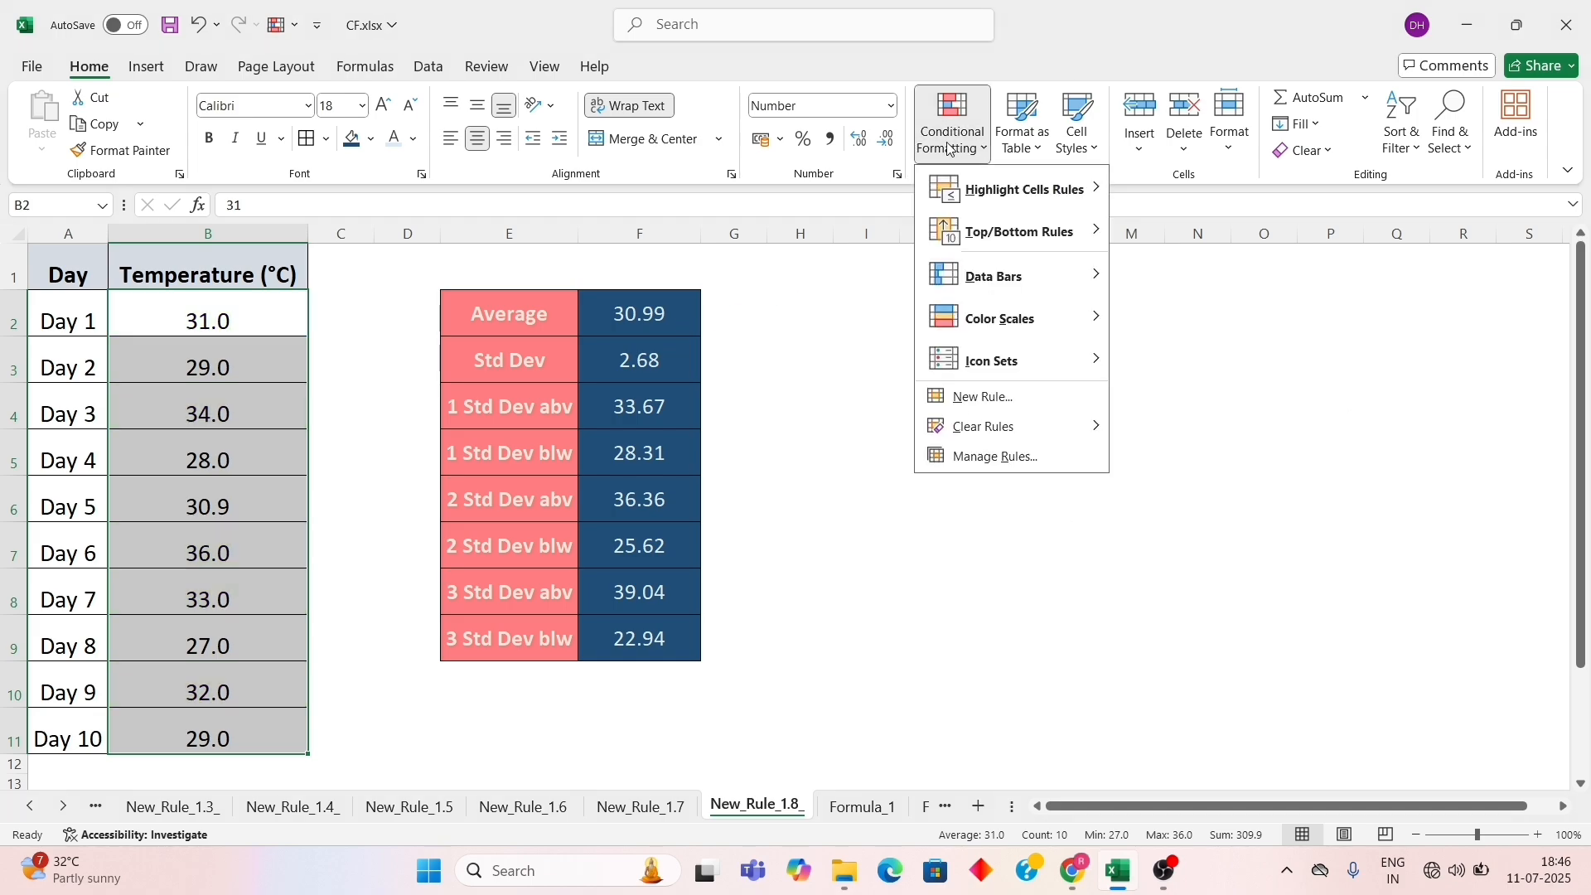
click(991, 398)
click(596, 153)
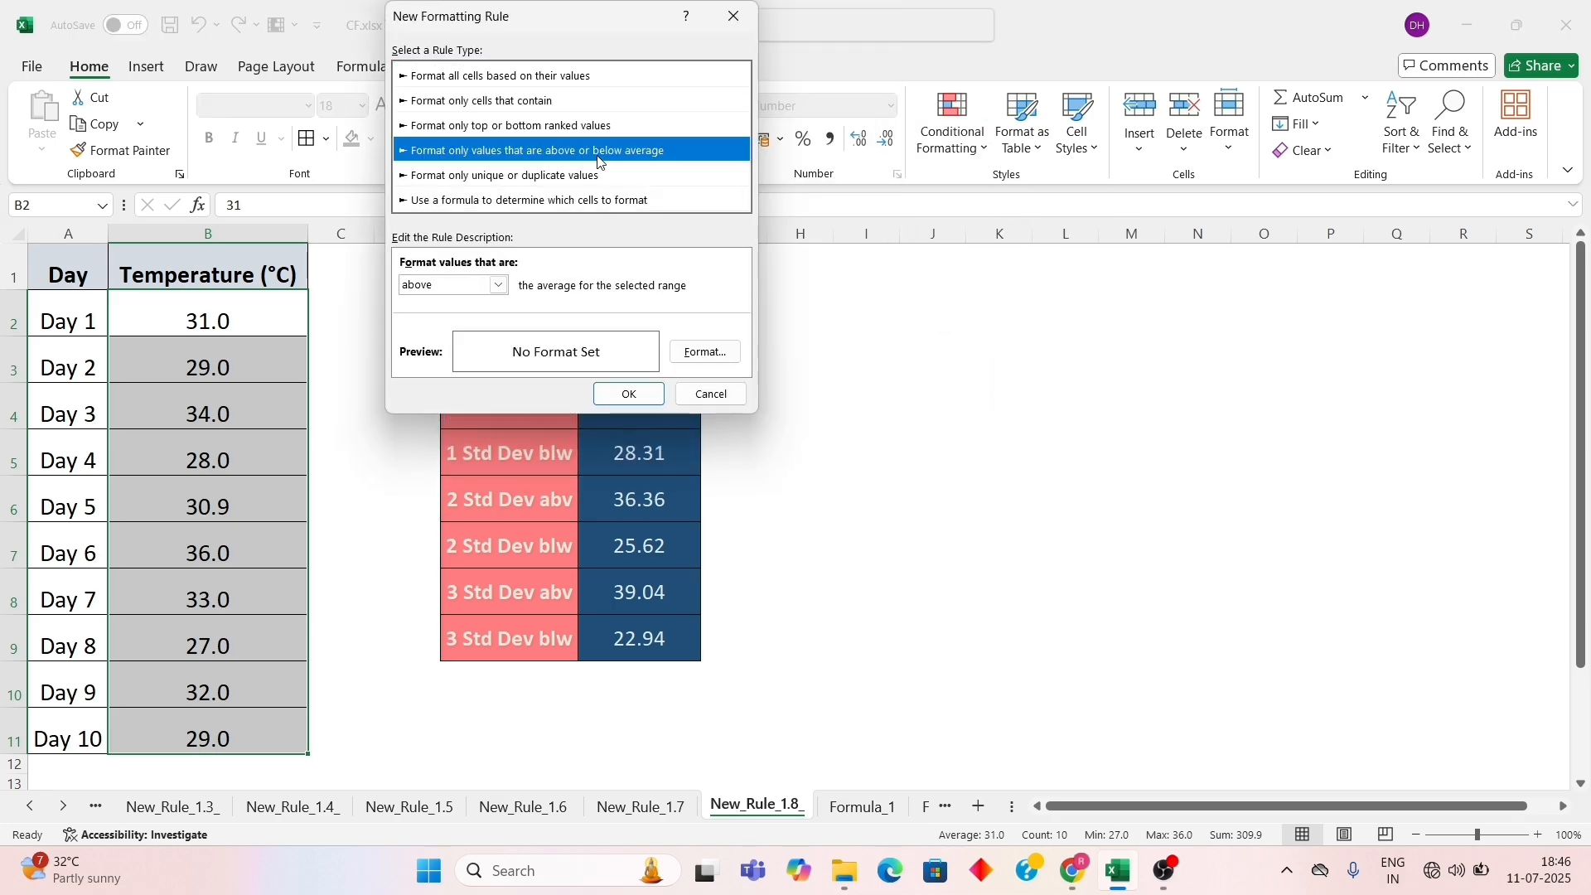
click(498, 286)
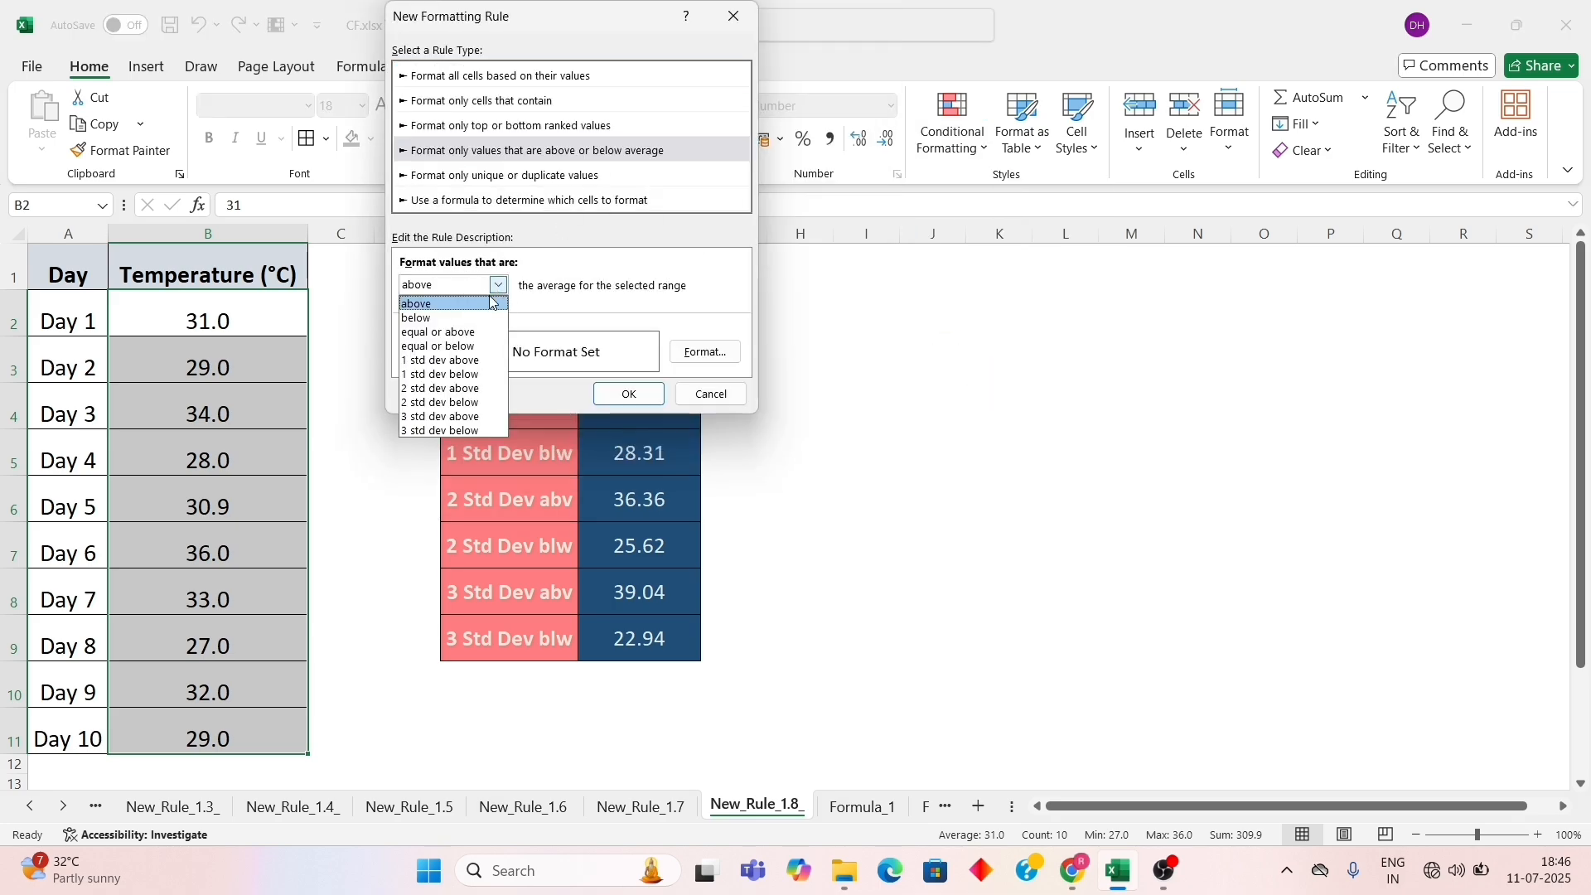
click(477, 348)
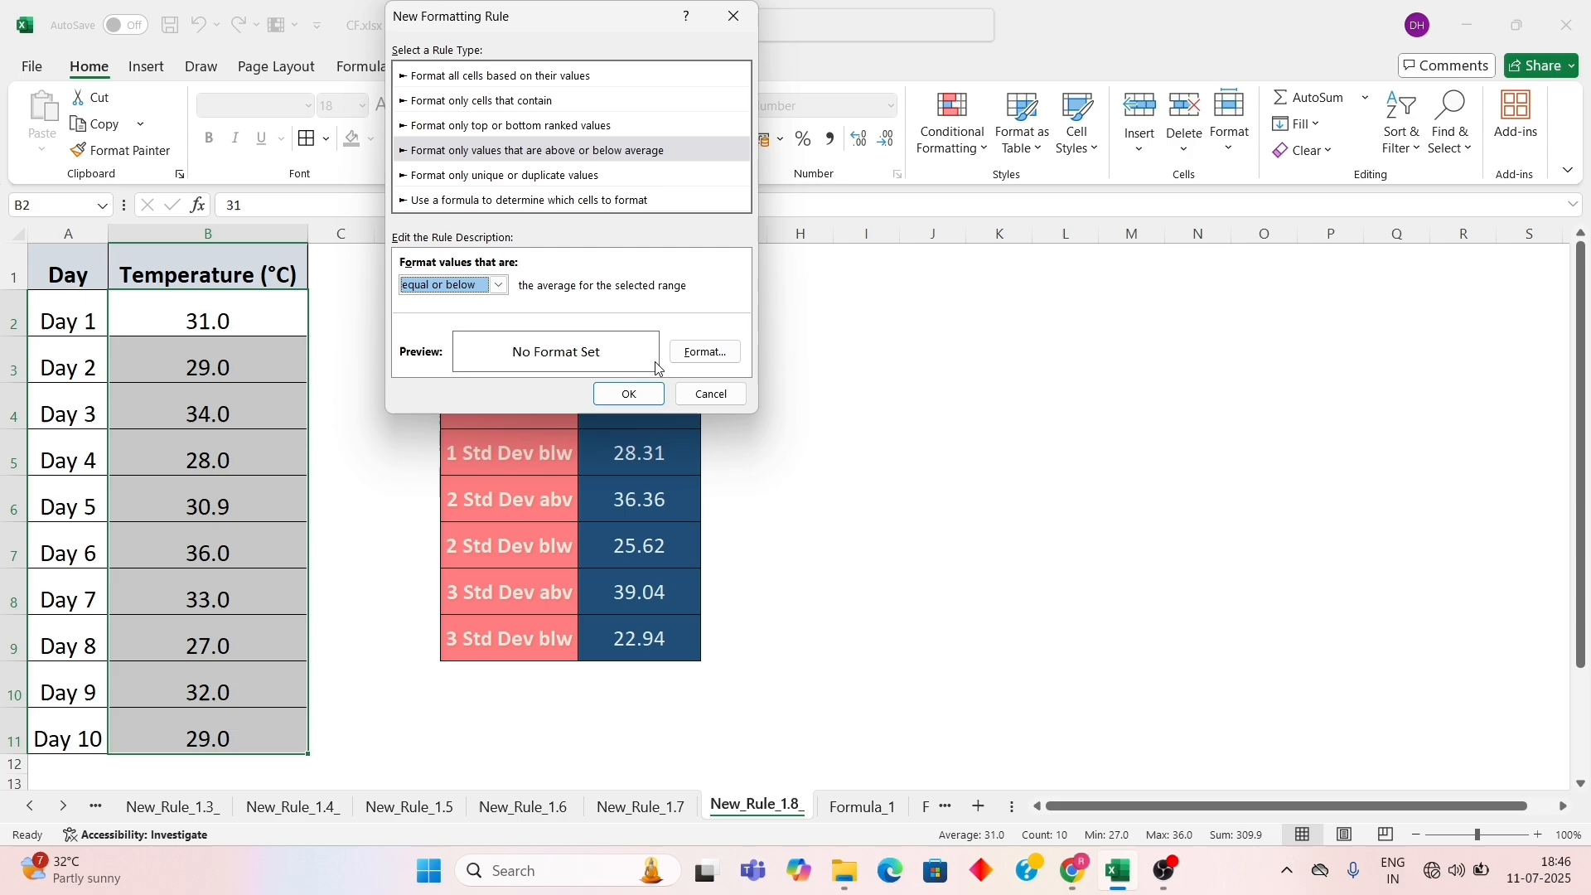
click(705, 352)
click(537, 126)
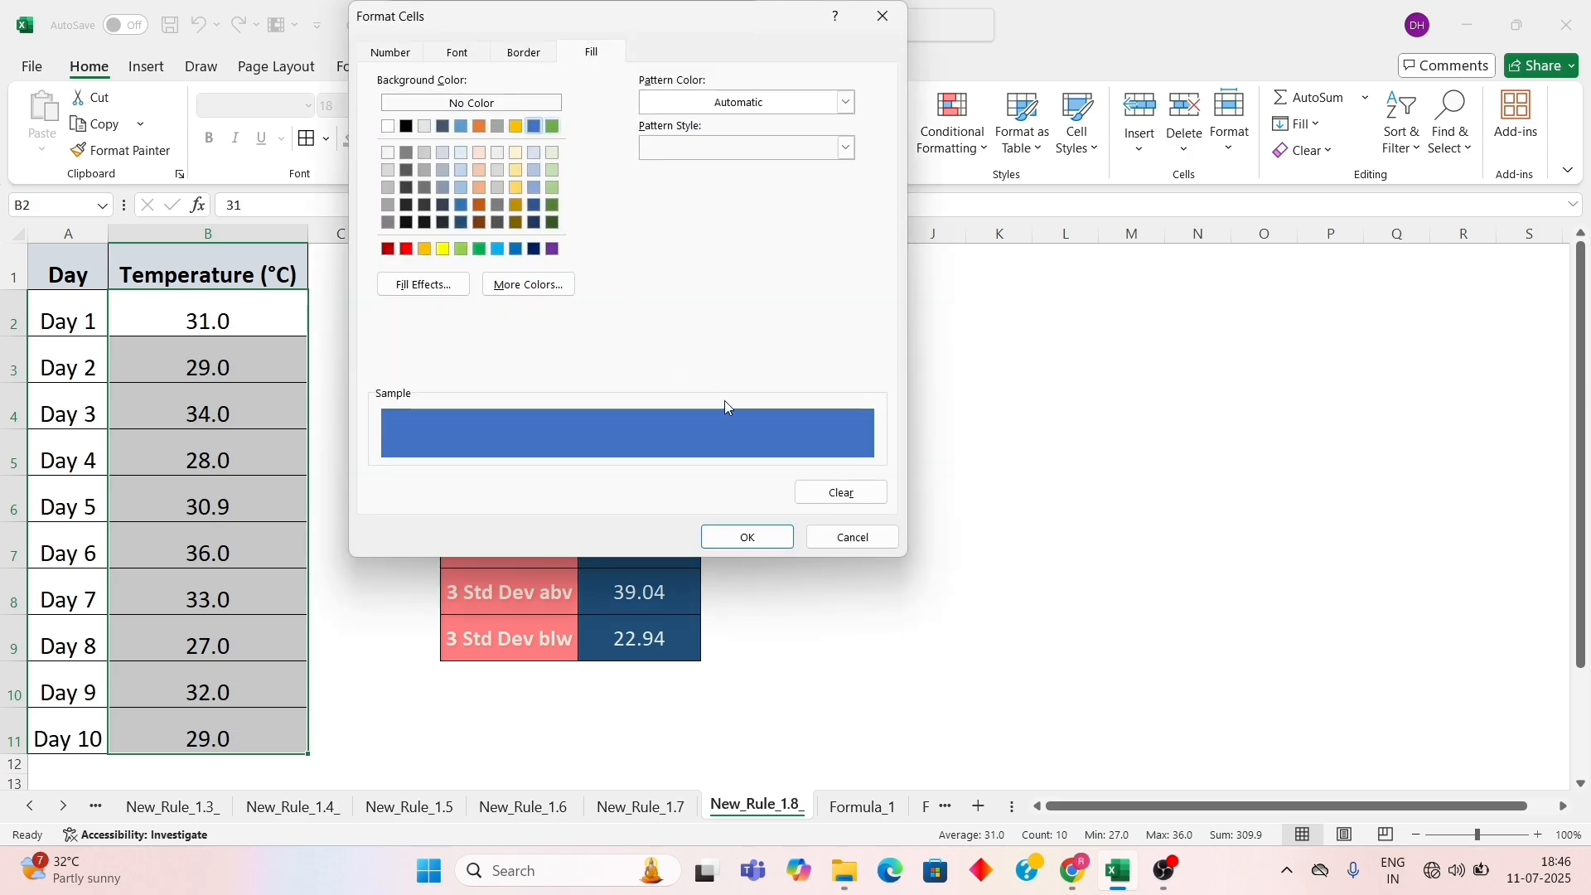
click(534, 171)
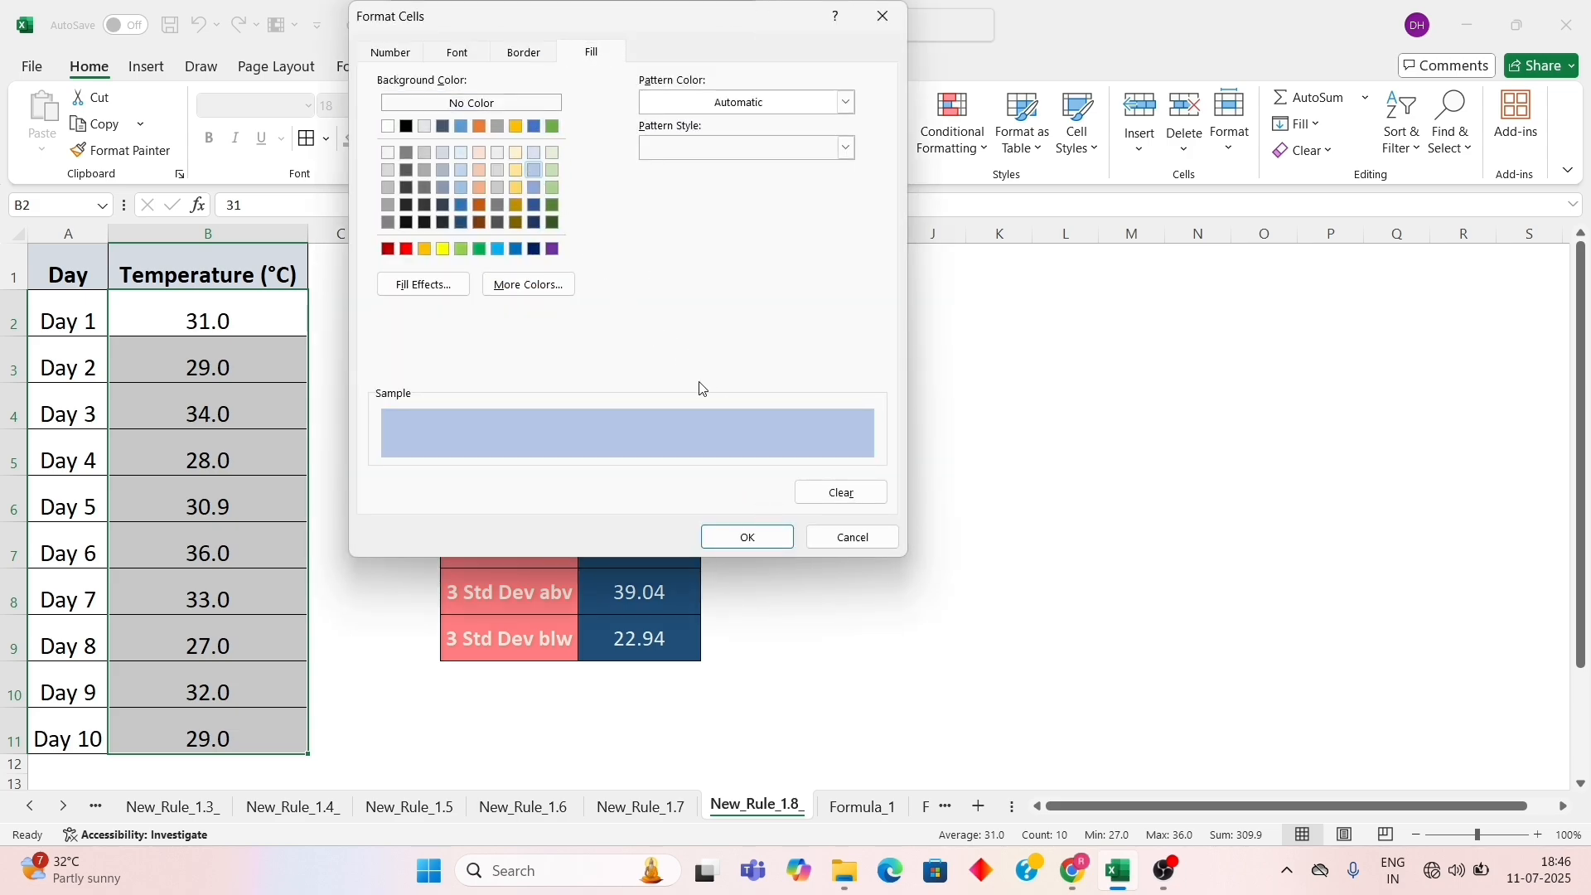
click(761, 534)
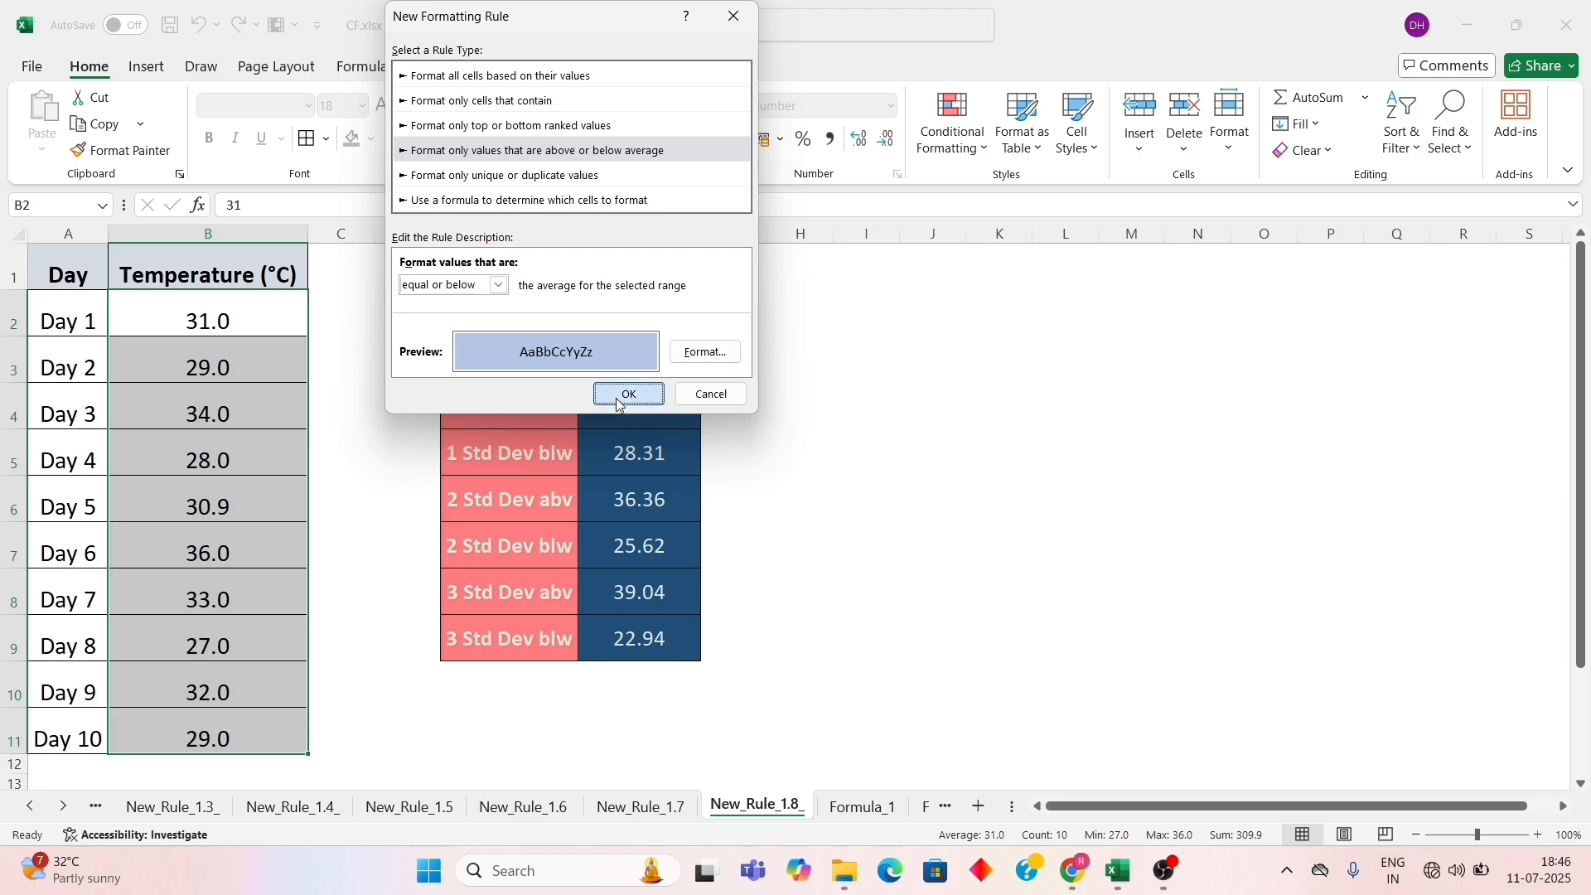
click(626, 394)
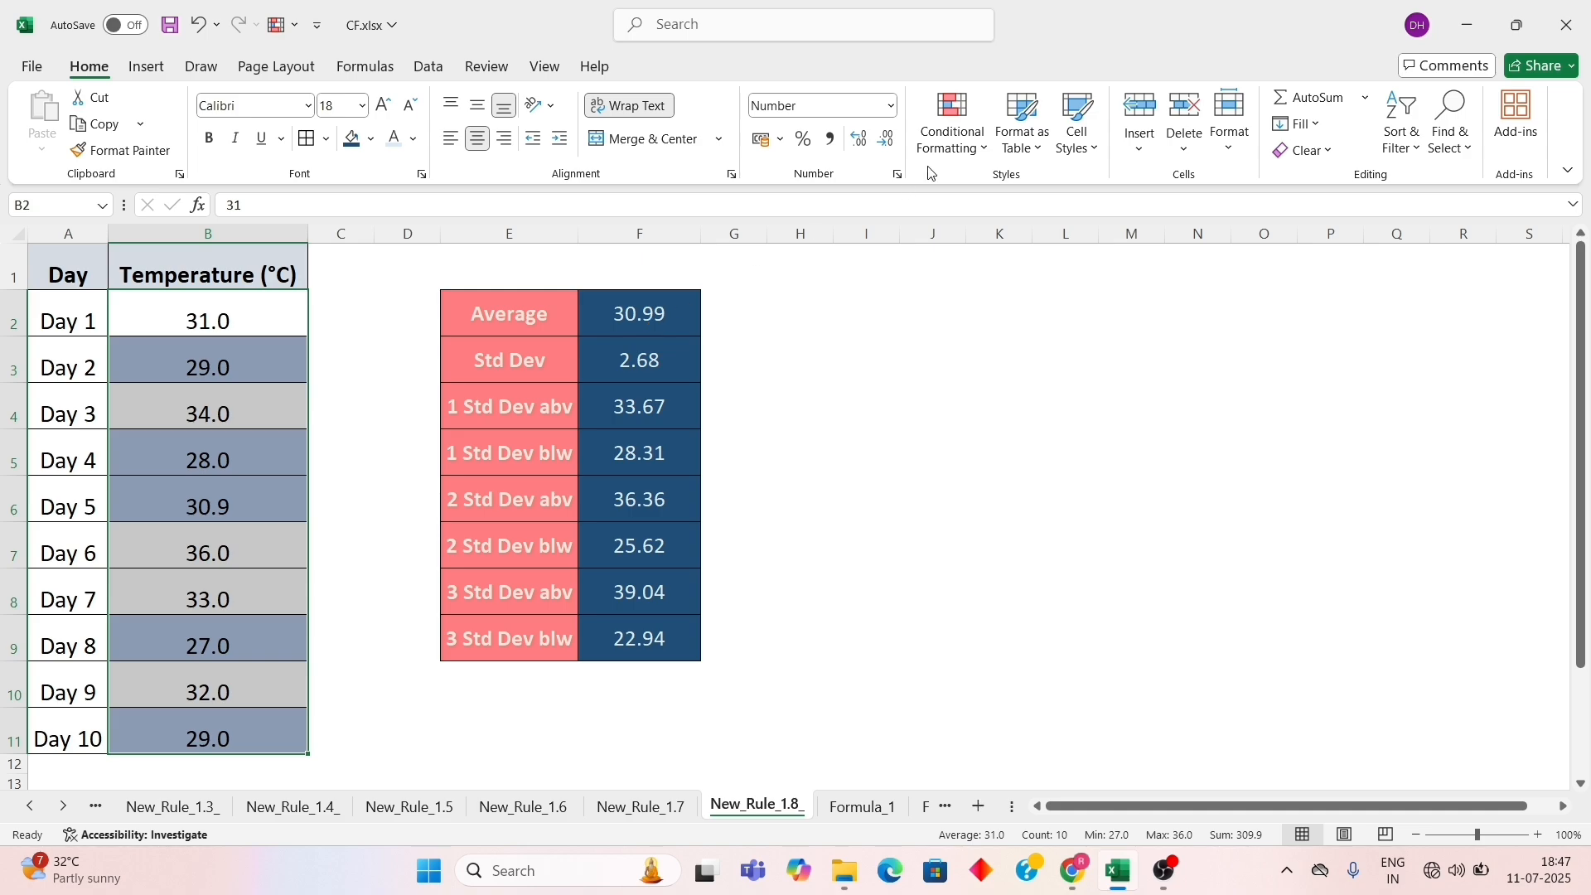
Remove the equal-or-below-average rule from the selected temperature cells
click(948, 133)
mouse_move(953, 426)
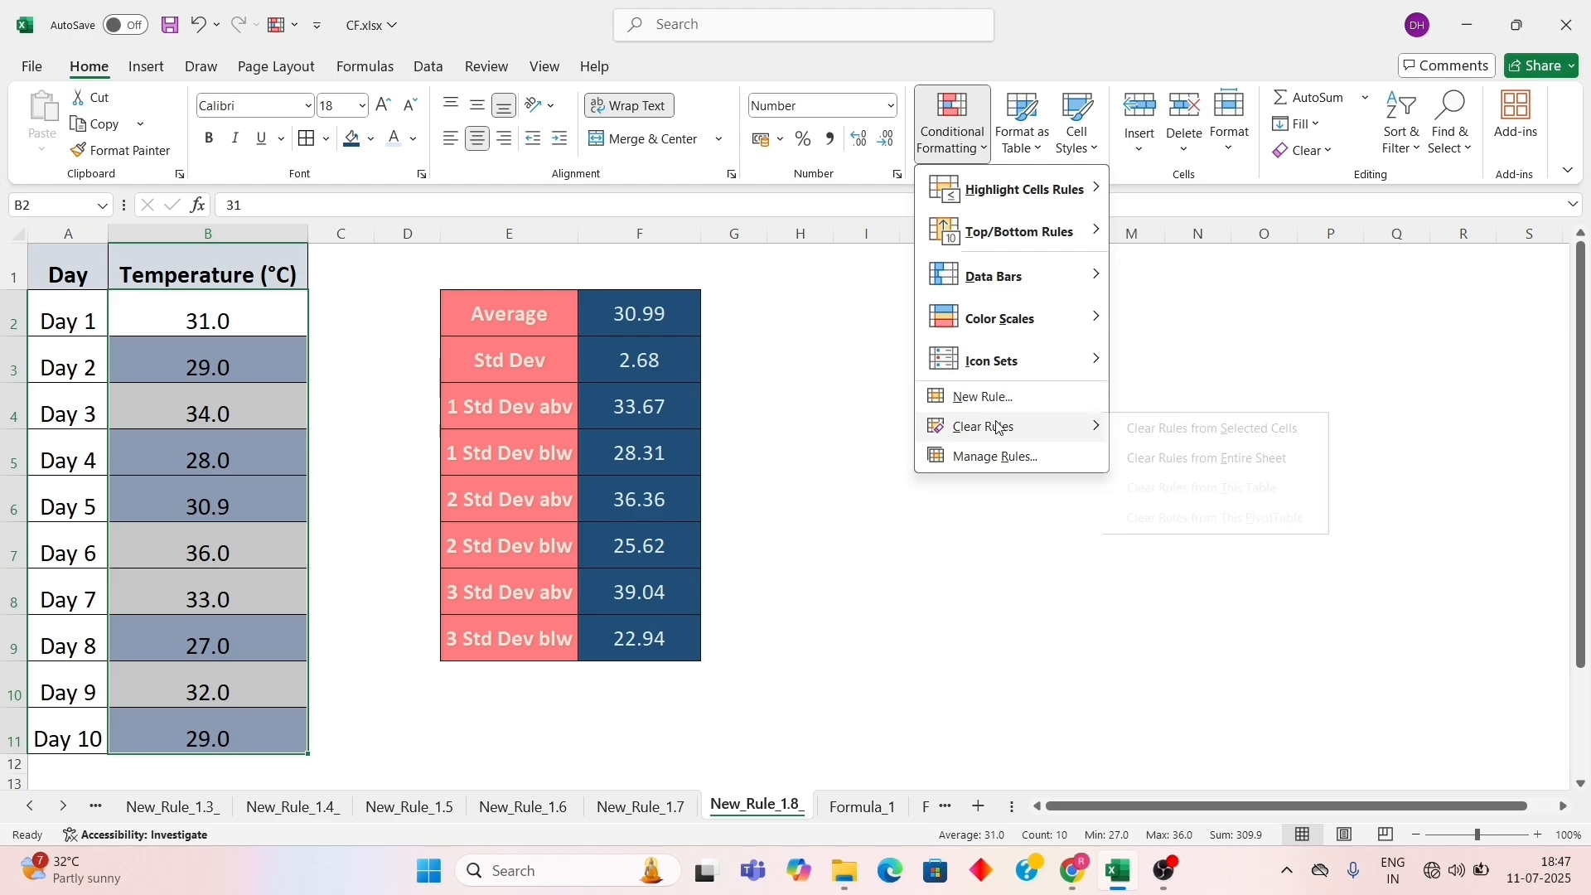
click(1136, 423)
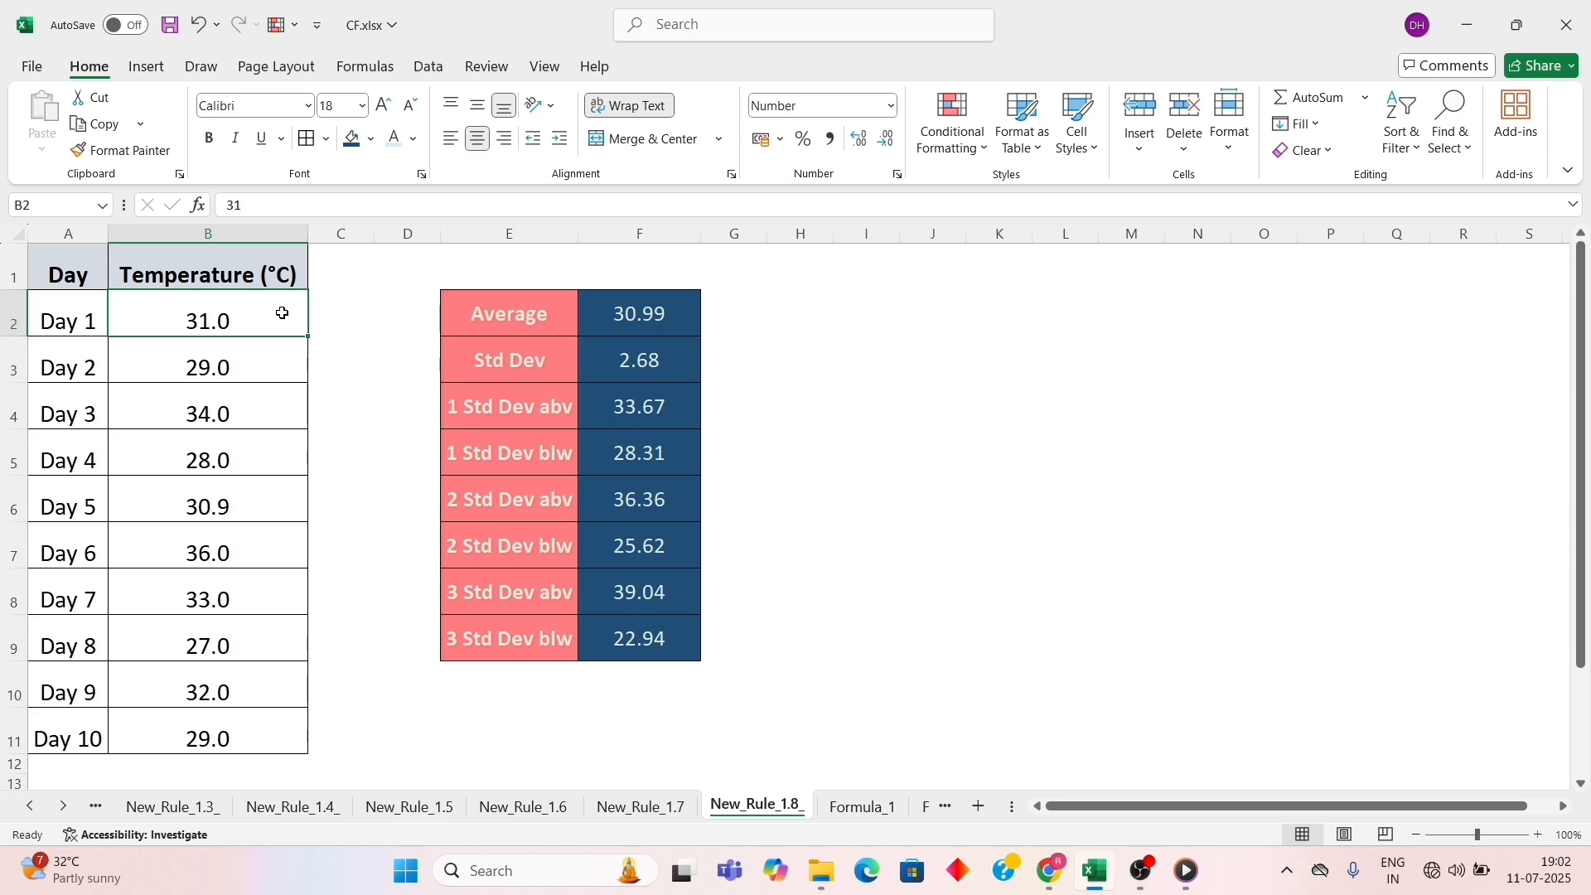
Examine the formulas behind the 1, 2 and 3 standard deviation above and below limits in F4:F9
click(511, 417)
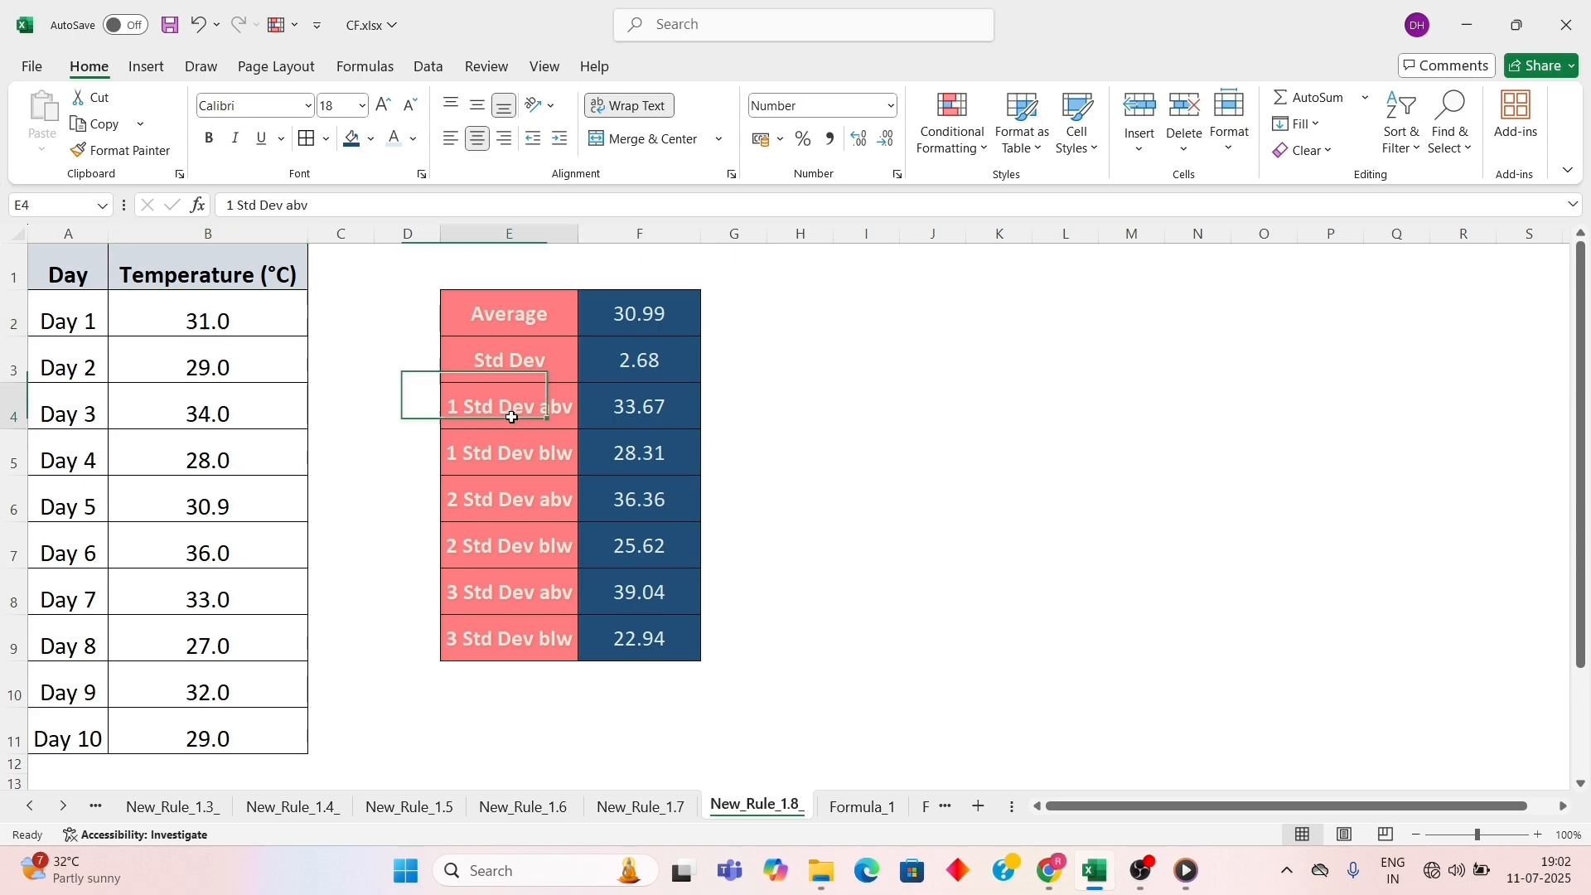
click(628, 420)
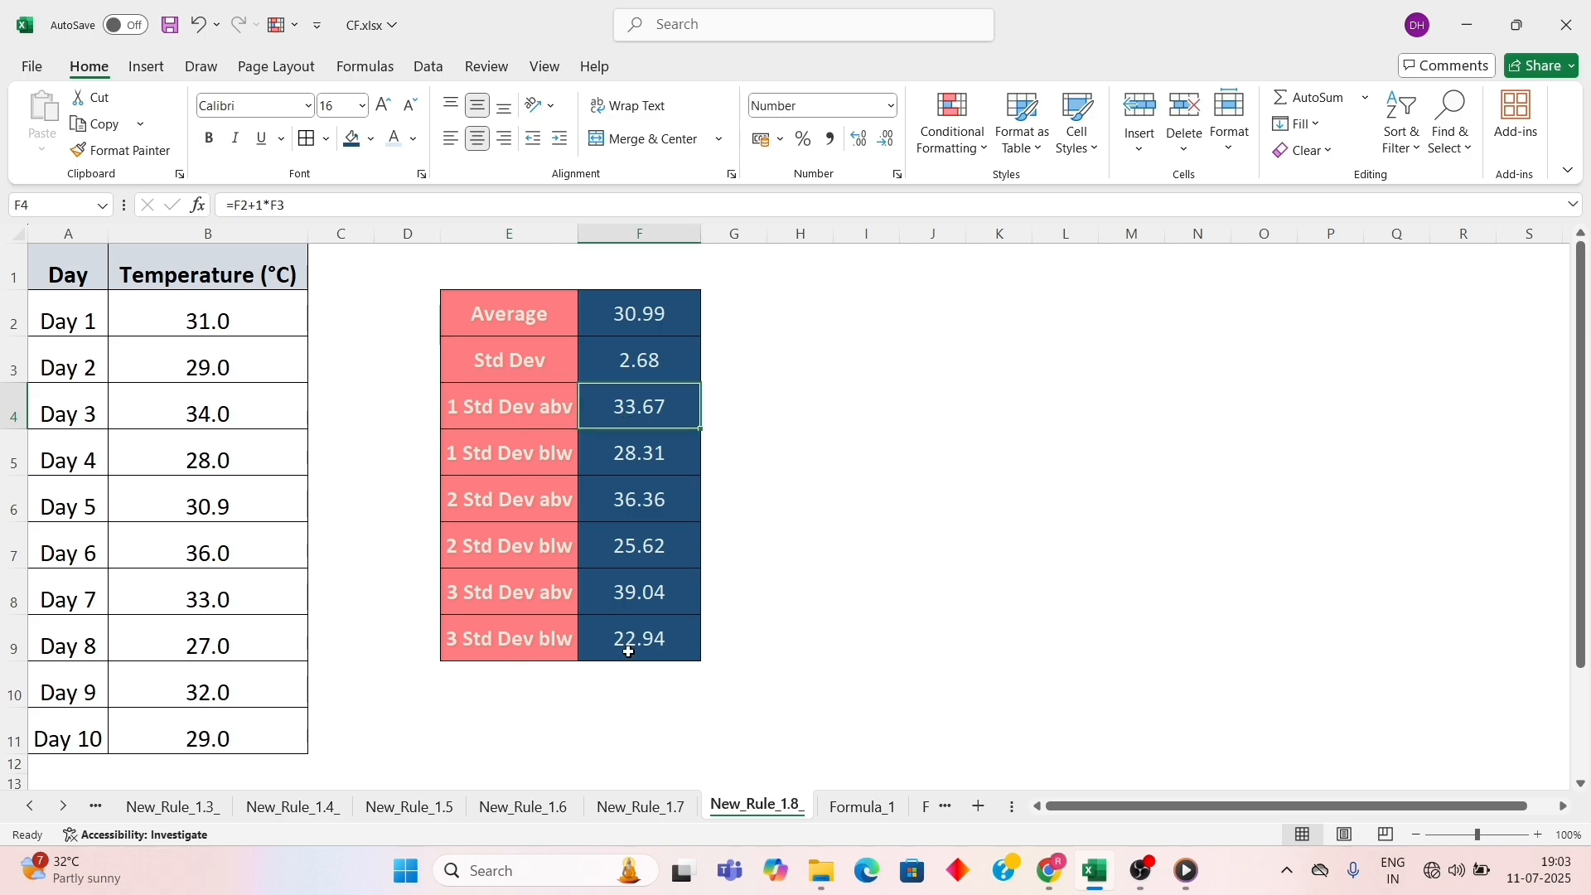
click(655, 454)
click(649, 501)
click(650, 545)
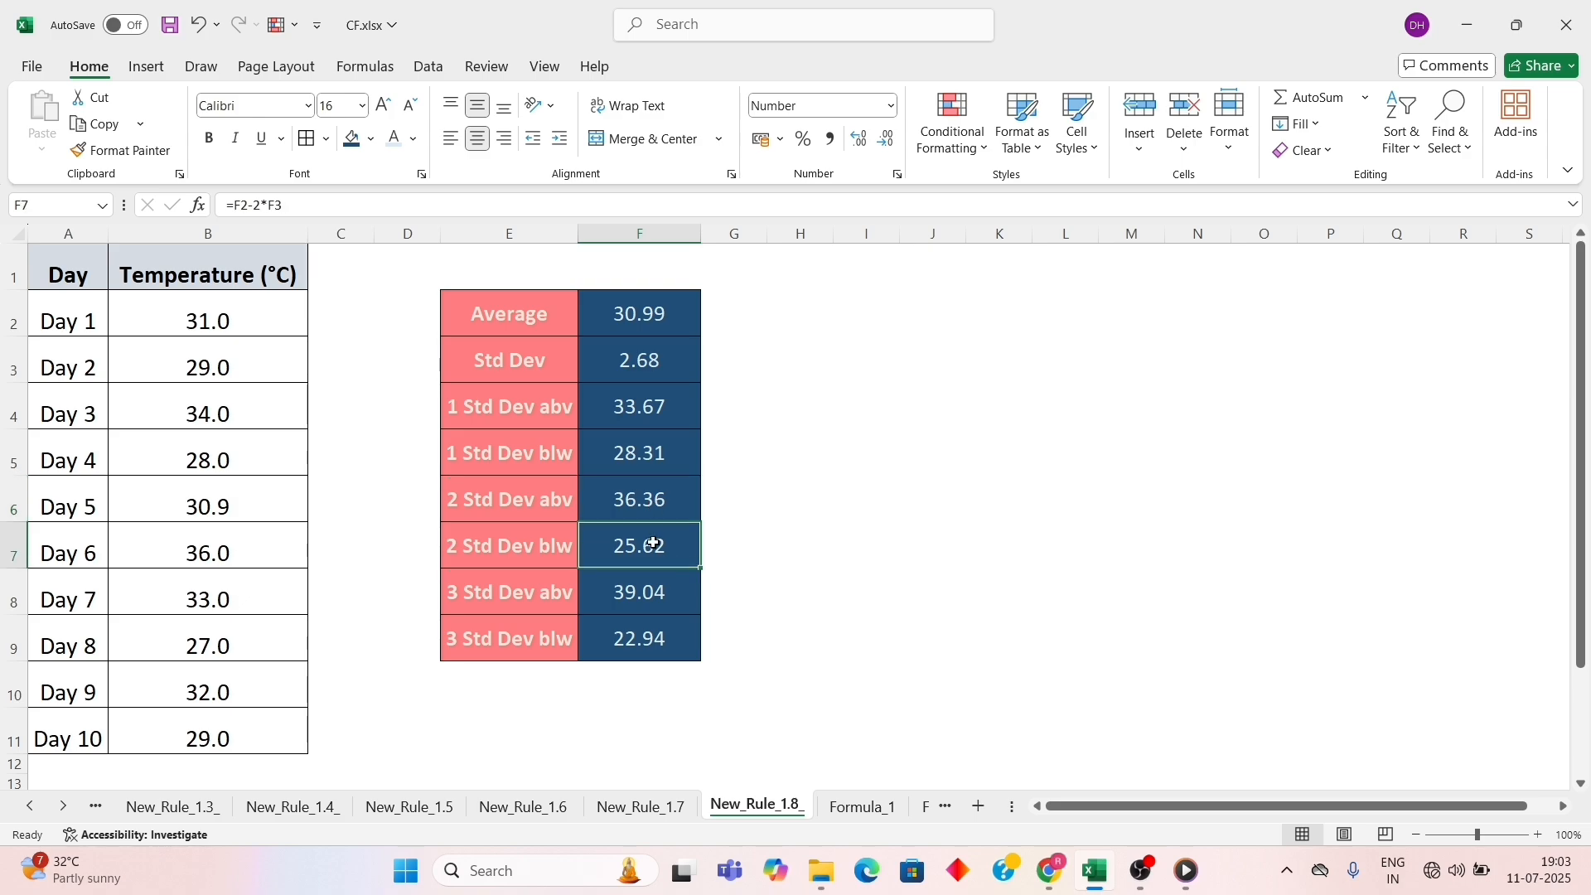
click(652, 590)
click(650, 628)
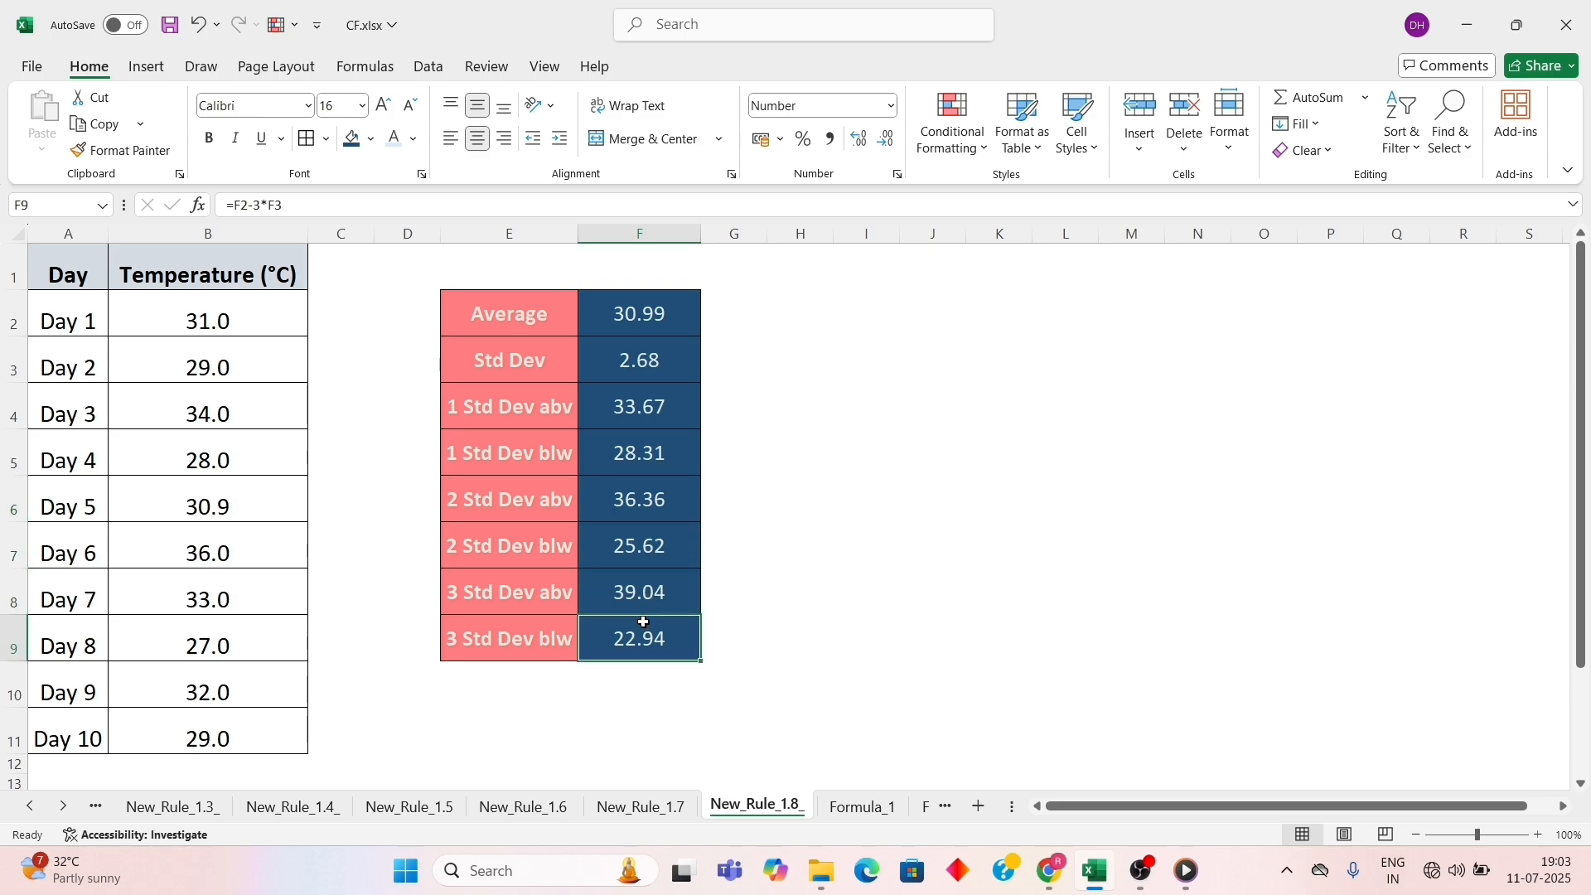
Show the worksheet's formulas to examine the average, standard deviation and limit calculations in F2:F9, and return to showing values
click(386, 69)
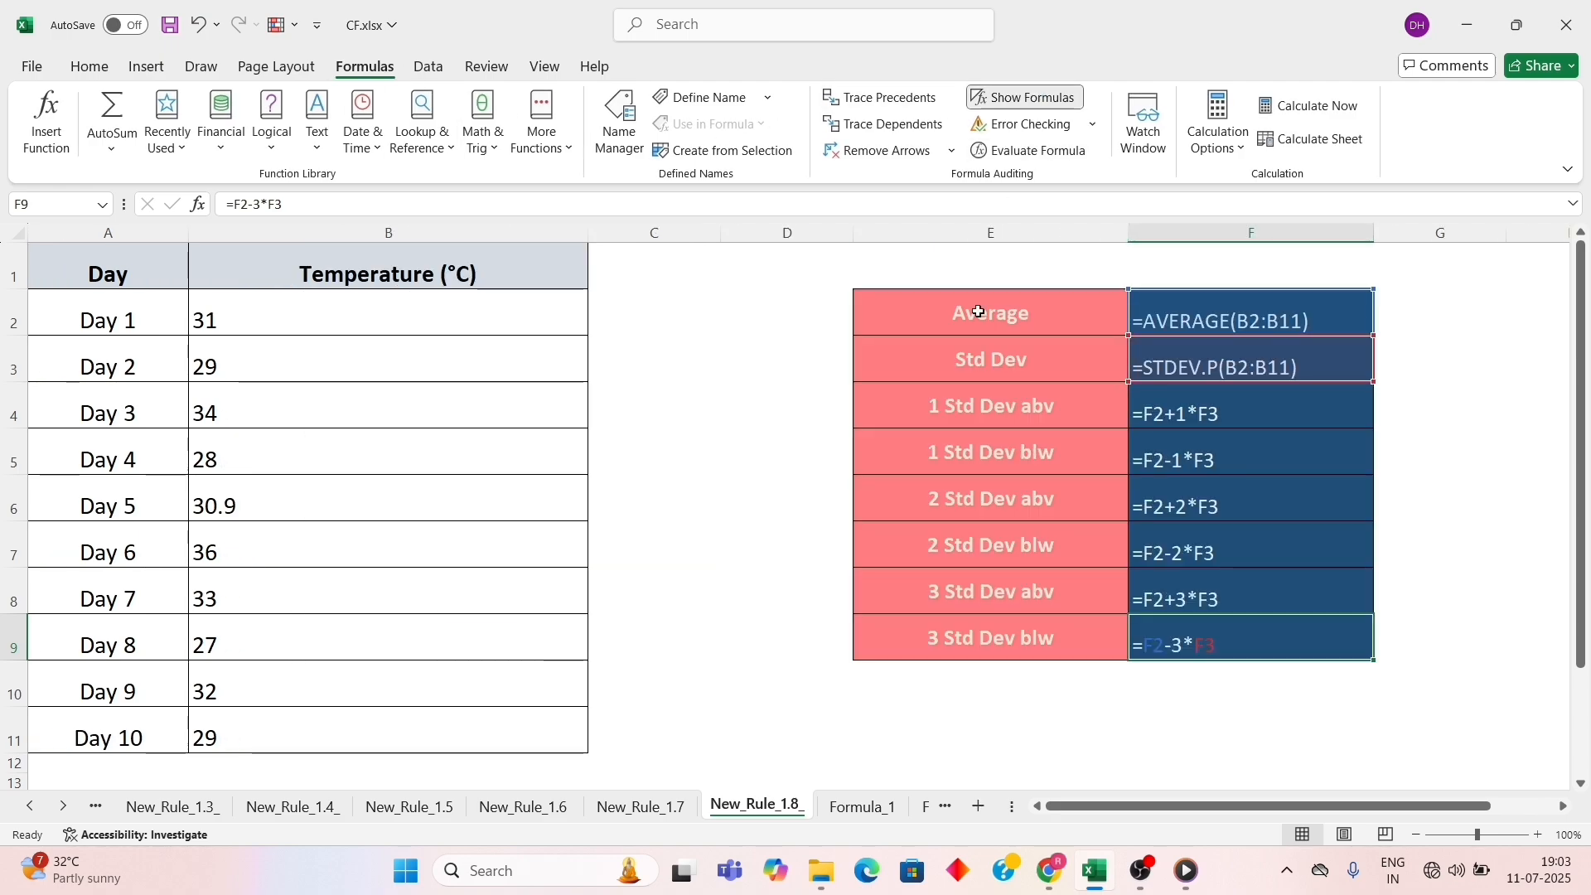
click(698, 319)
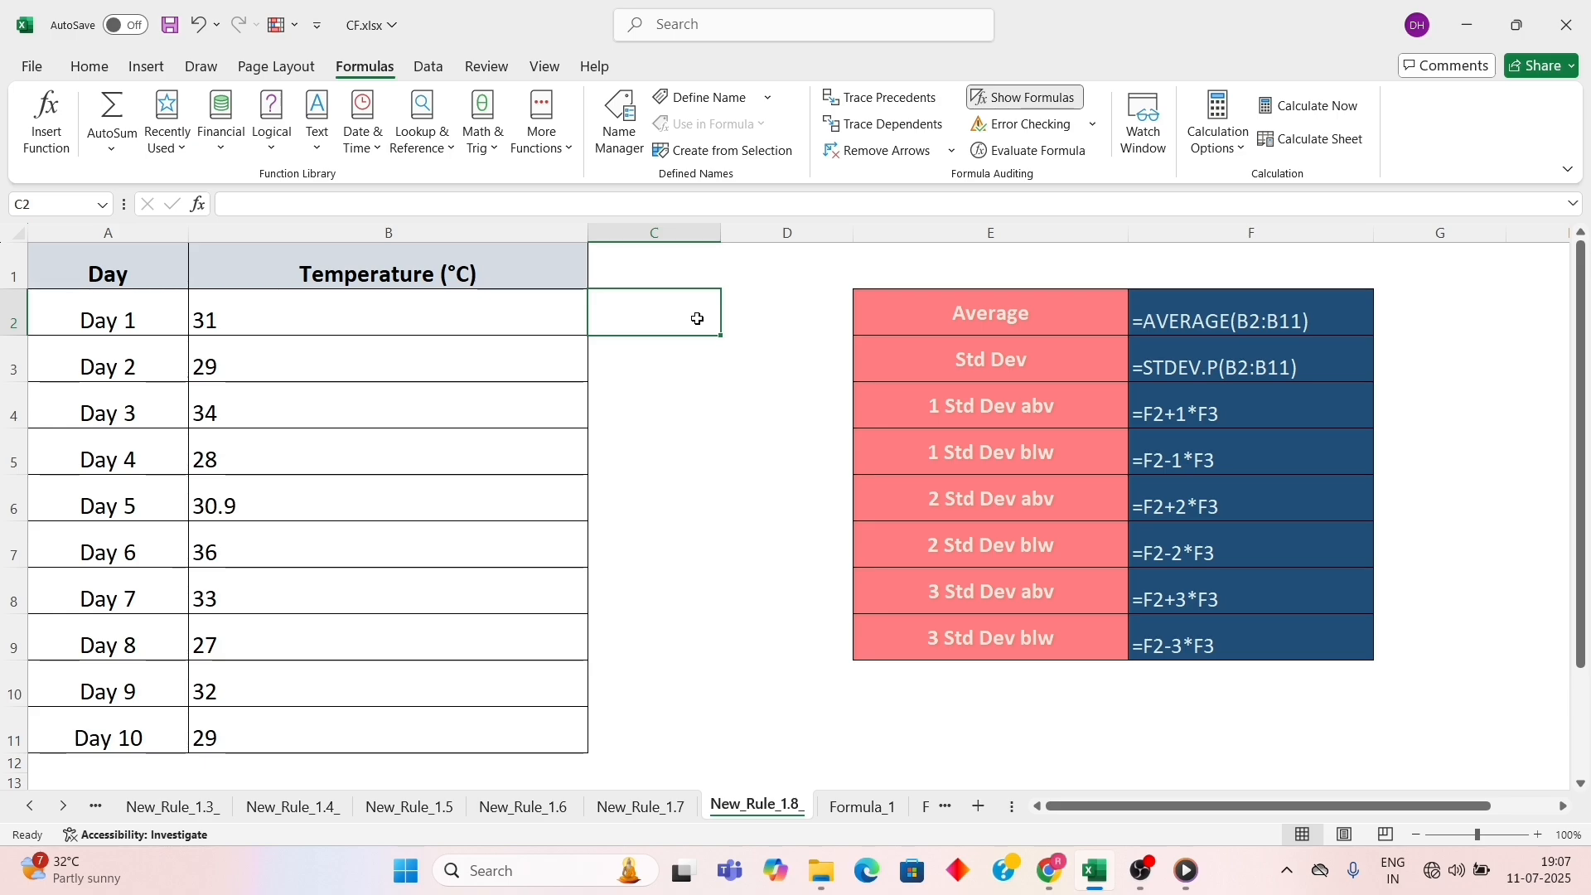
key(ctrl+grave)
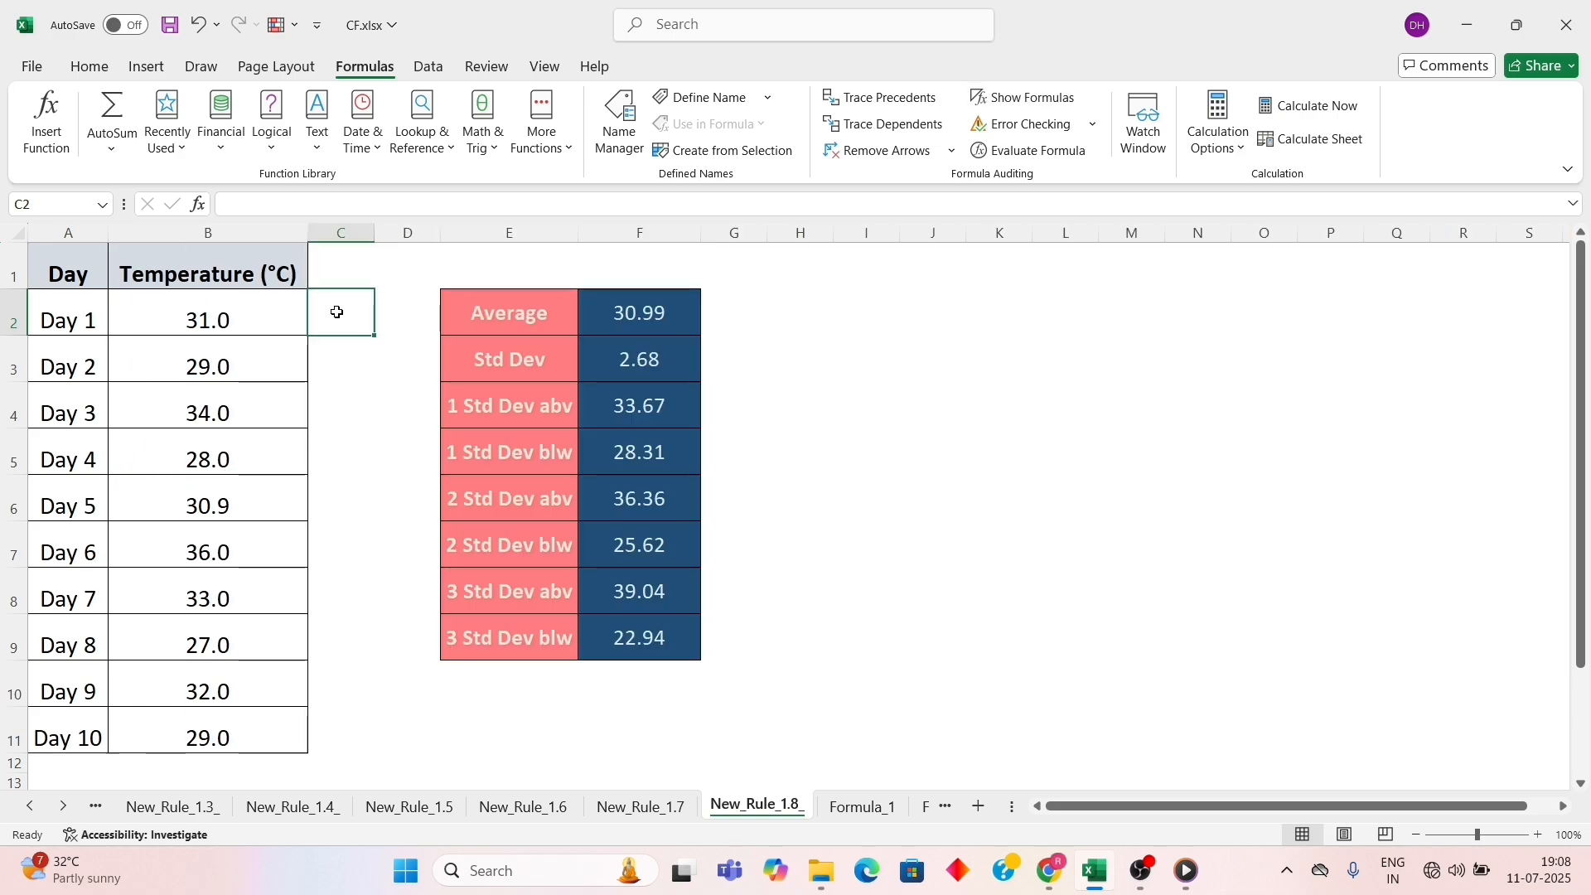
Add a rule to temperatures B2:B11 that fills values 1 std dev above the average with light blue
click(89, 67)
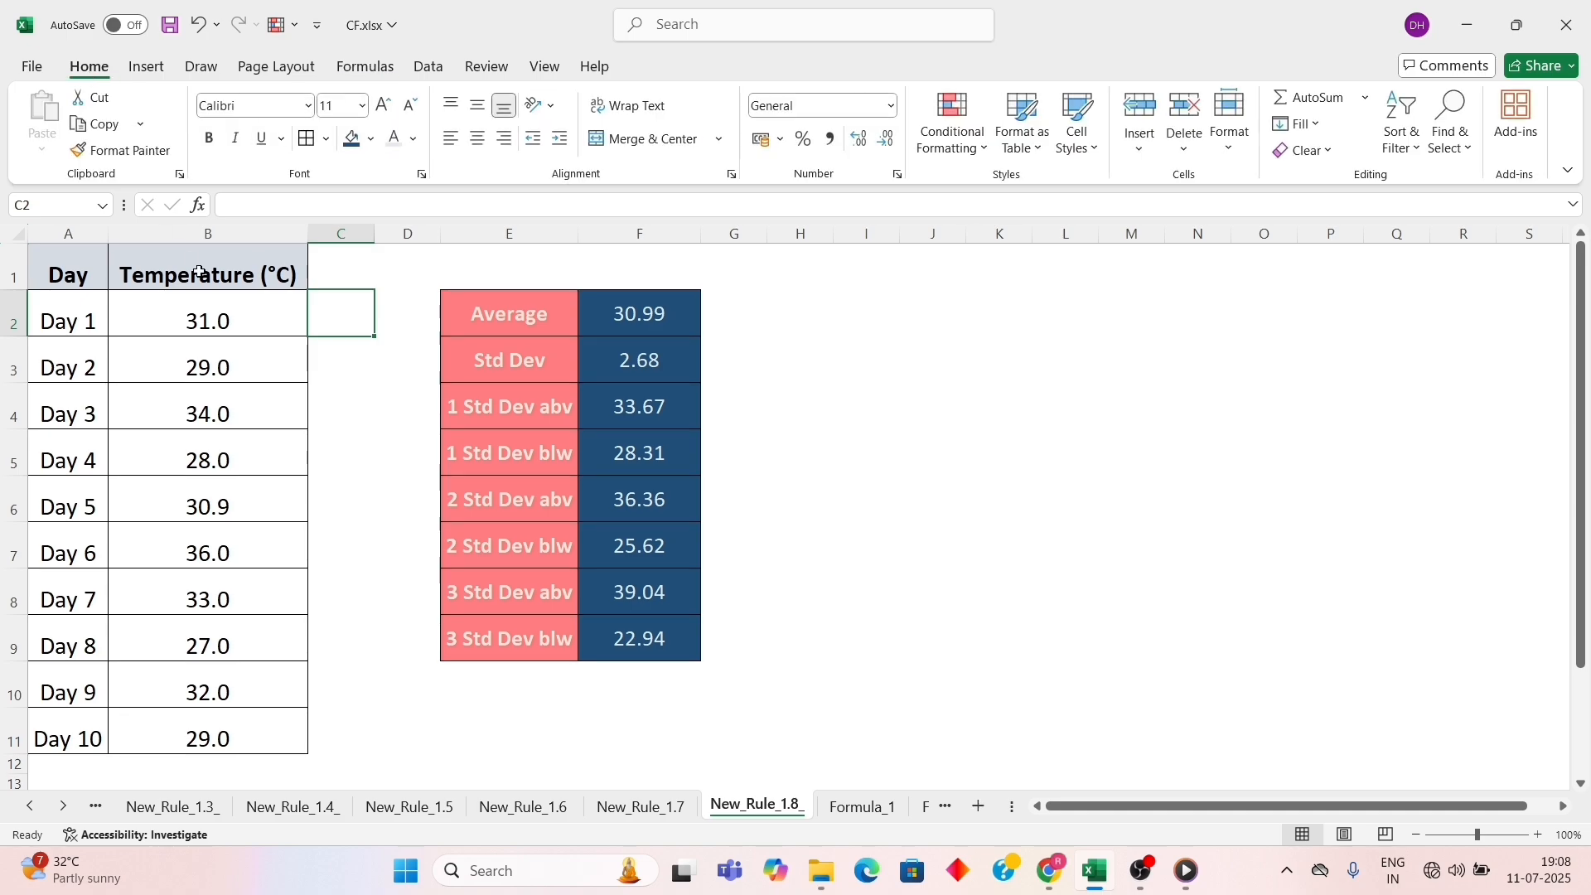
drag(209, 314, 160, 739)
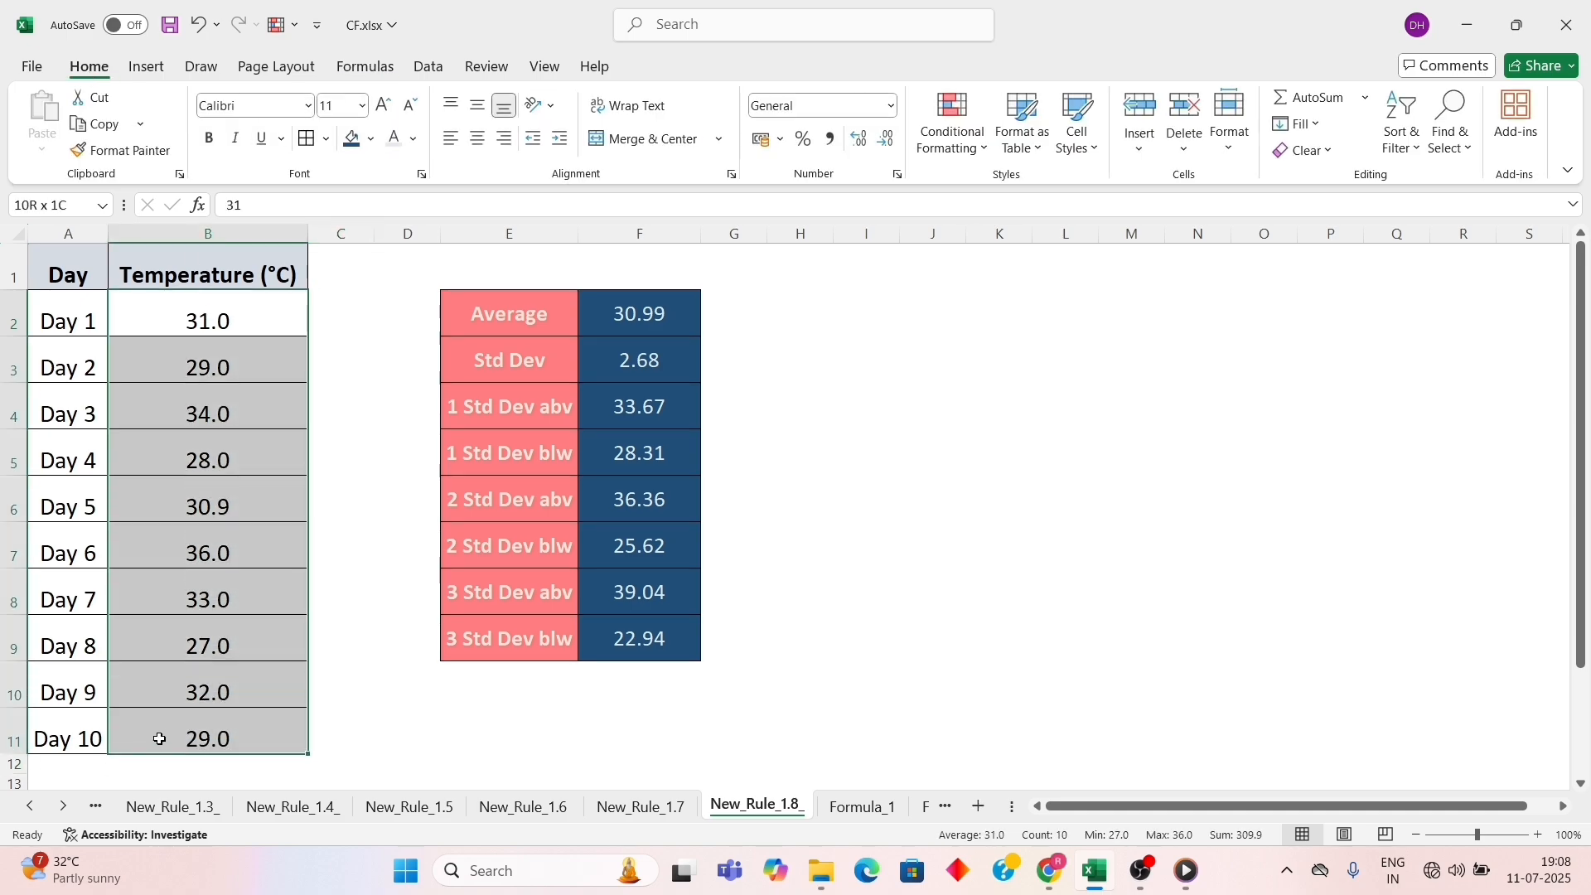
click(951, 126)
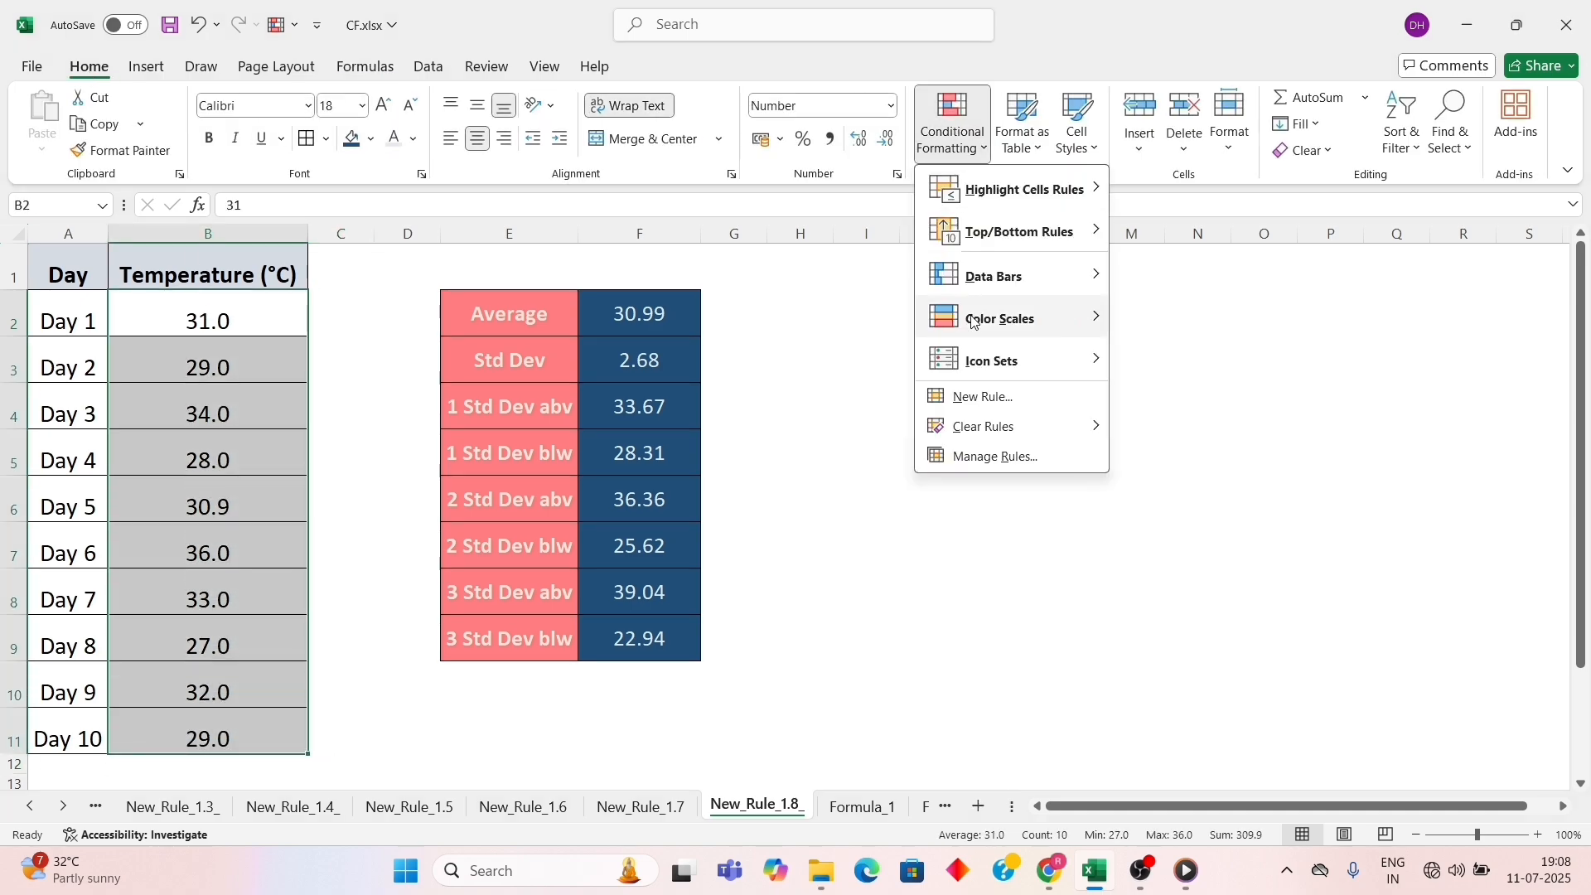
click(982, 397)
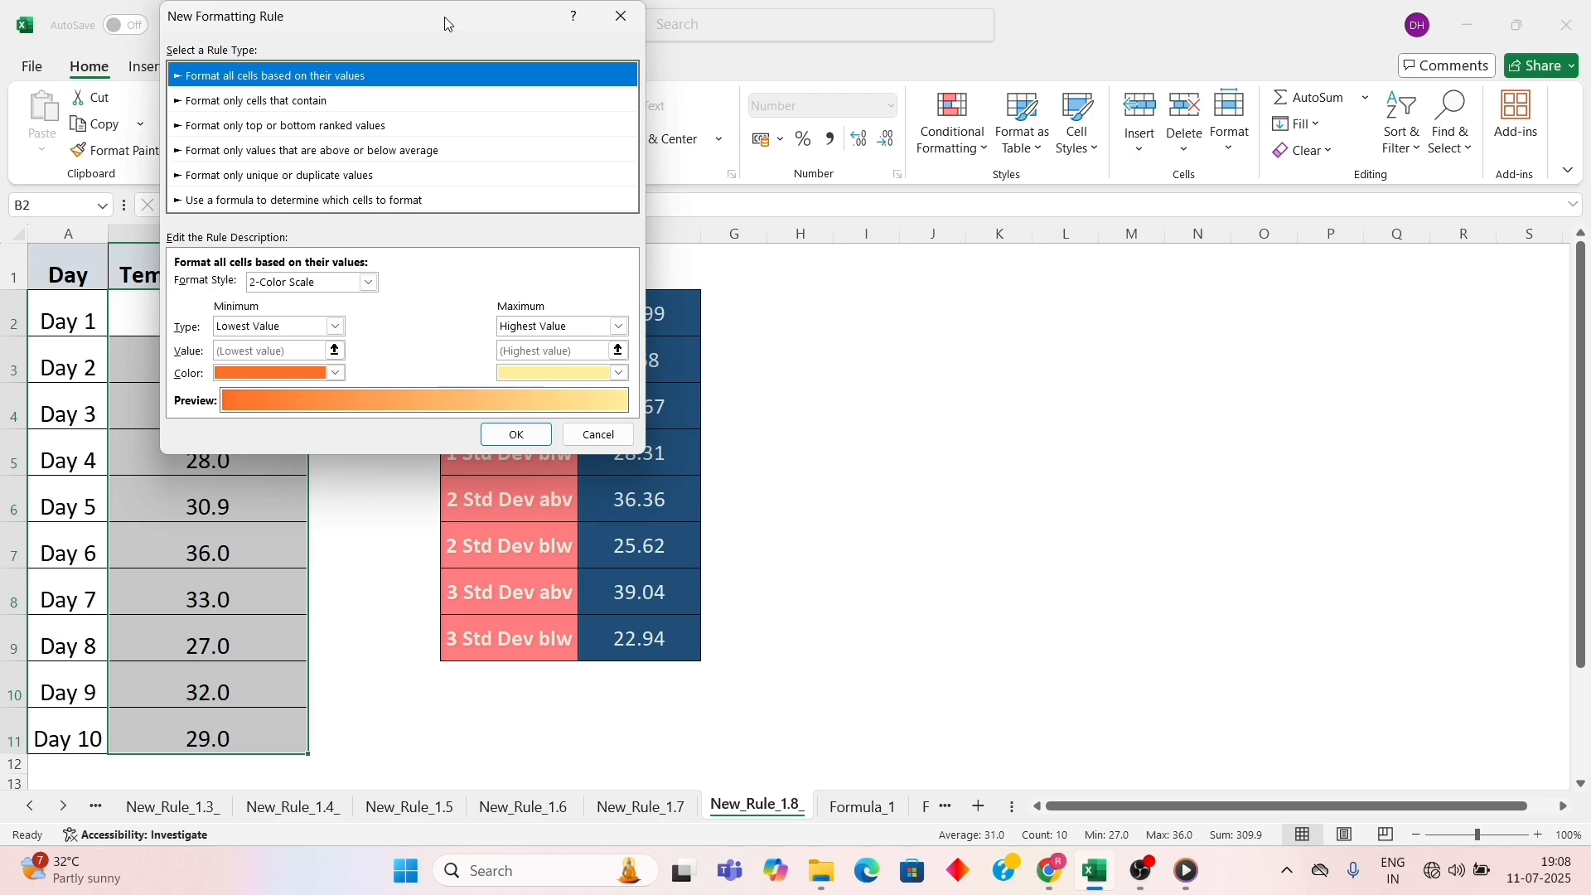
drag(448, 24, 872, 43)
click(826, 169)
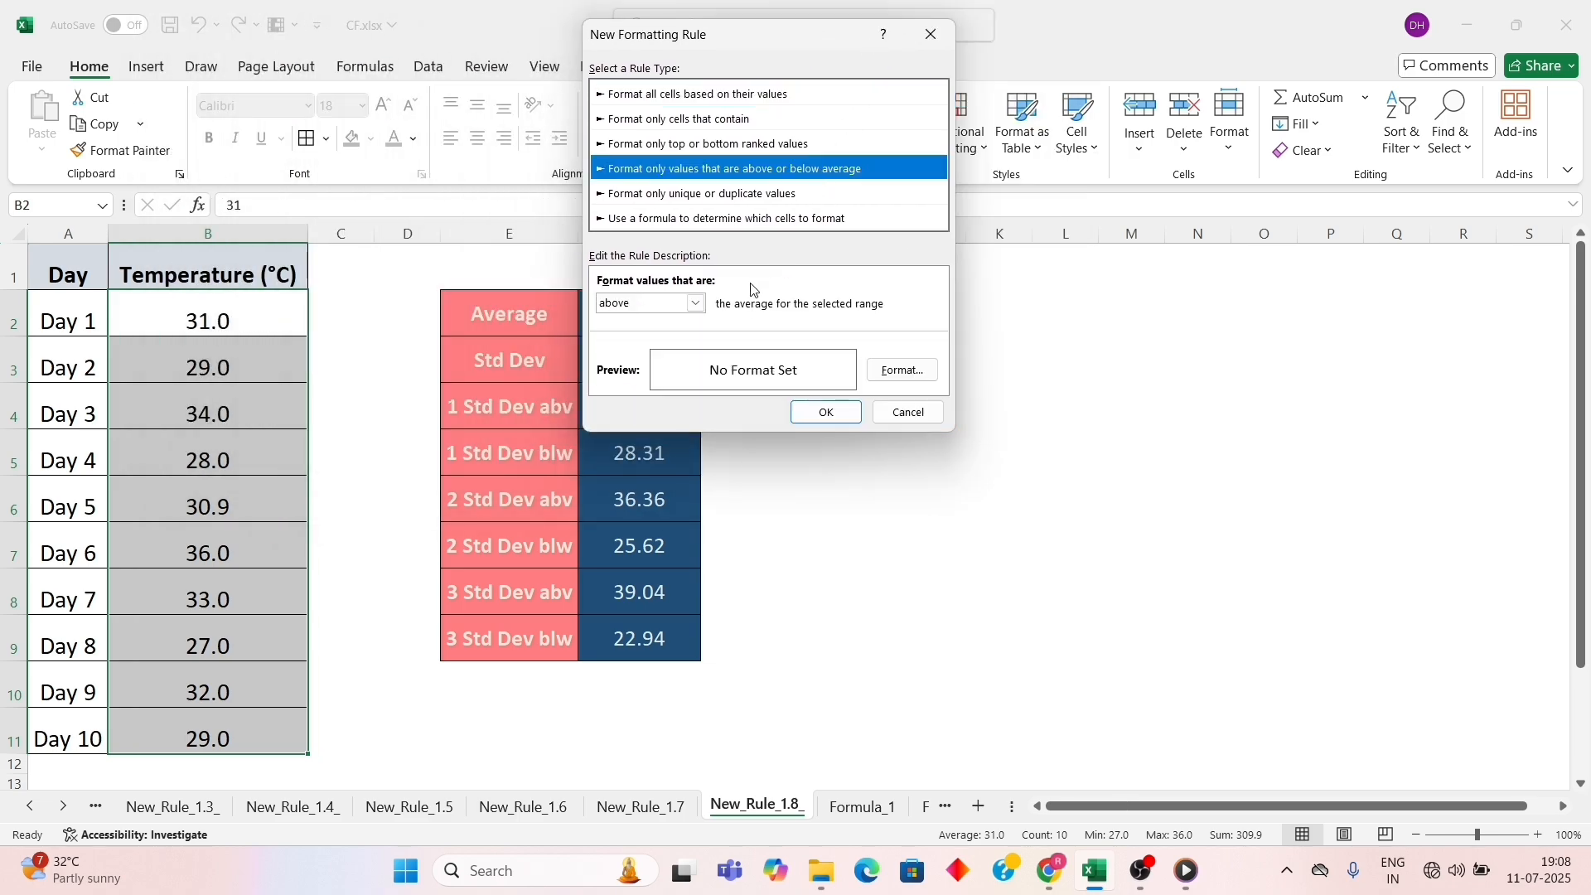
click(696, 304)
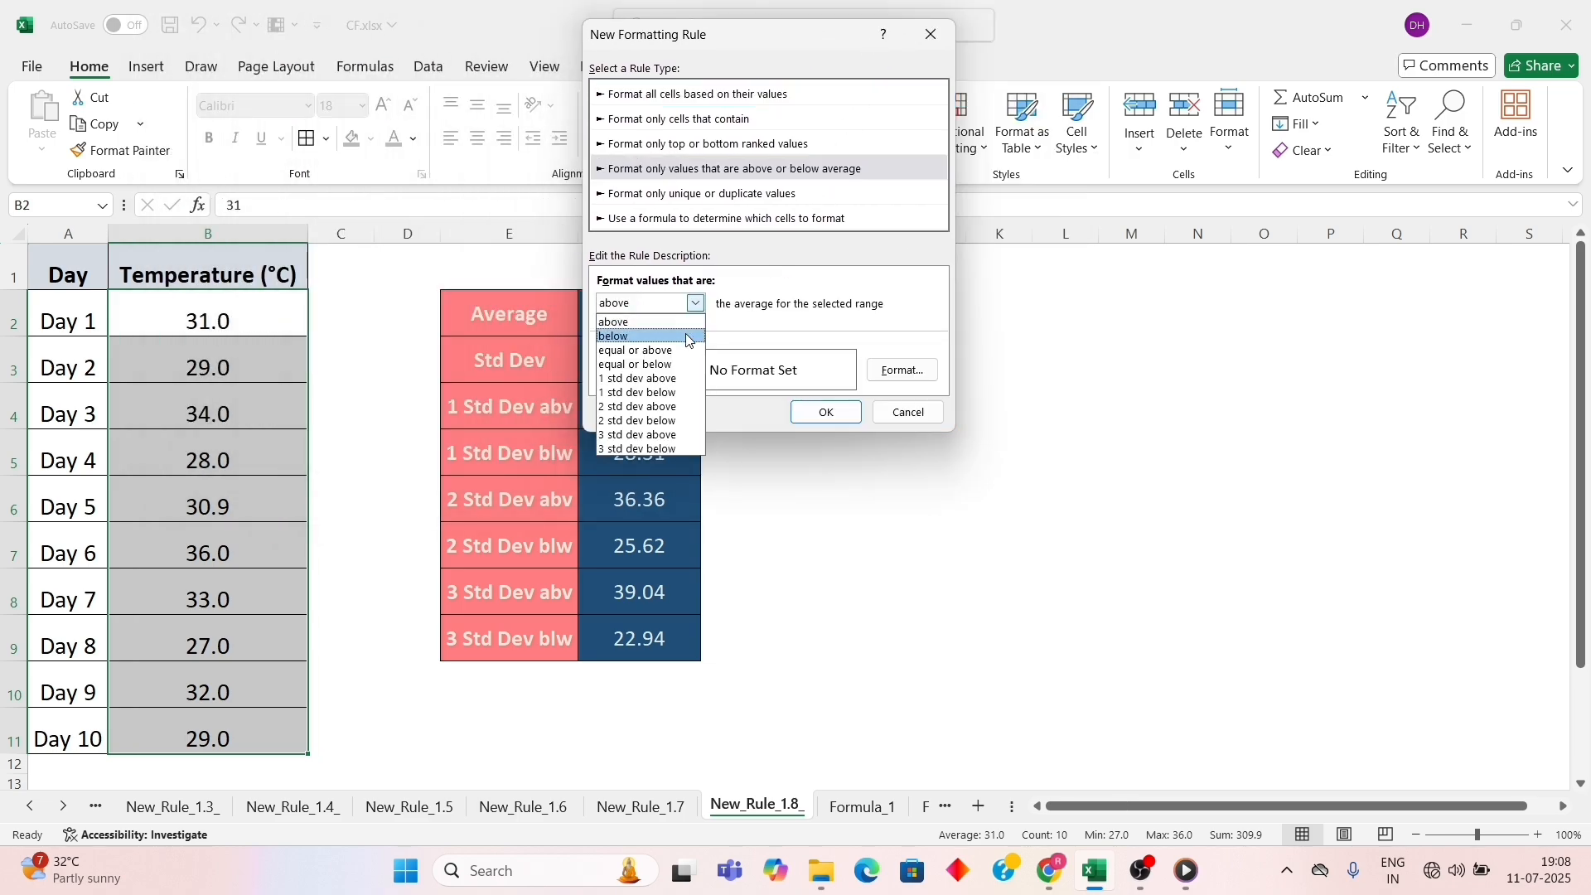
click(661, 380)
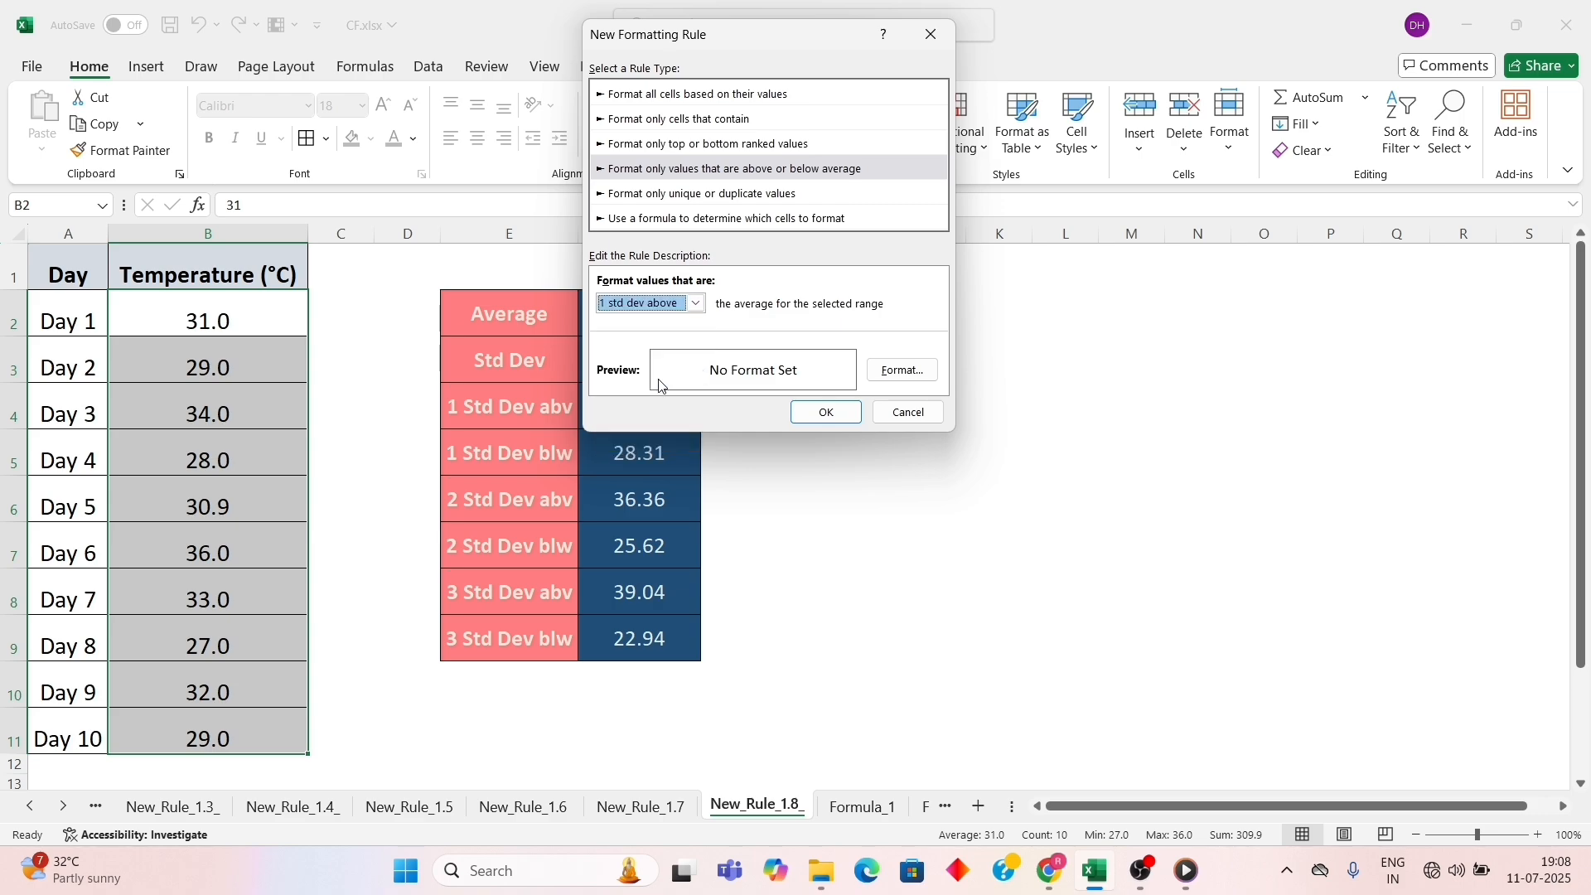
click(909, 379)
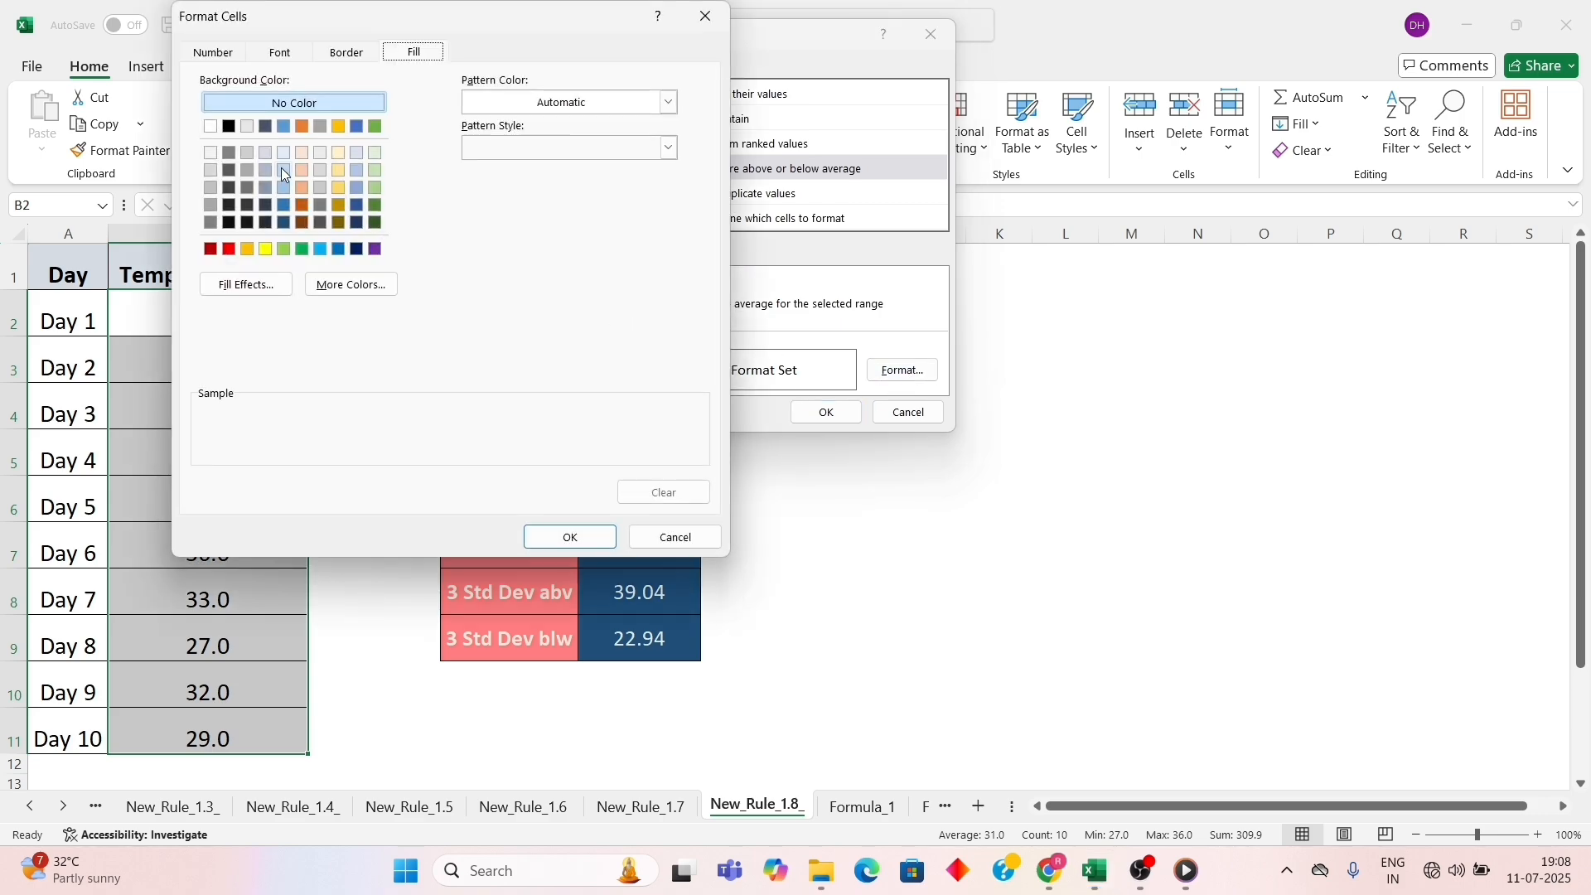
click(284, 171)
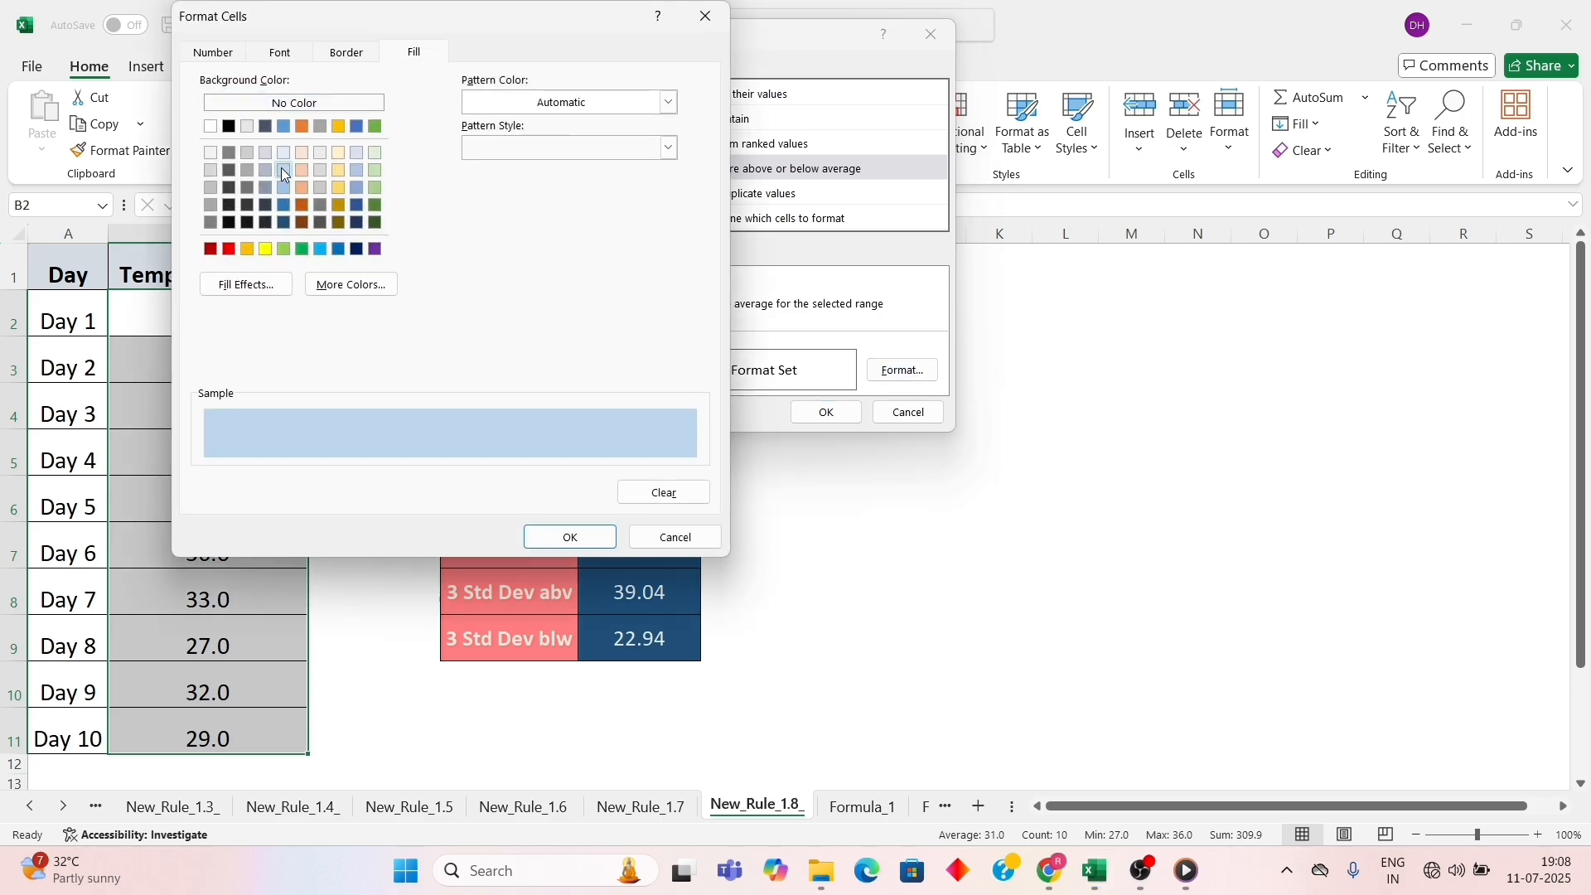
click(570, 537)
click(826, 413)
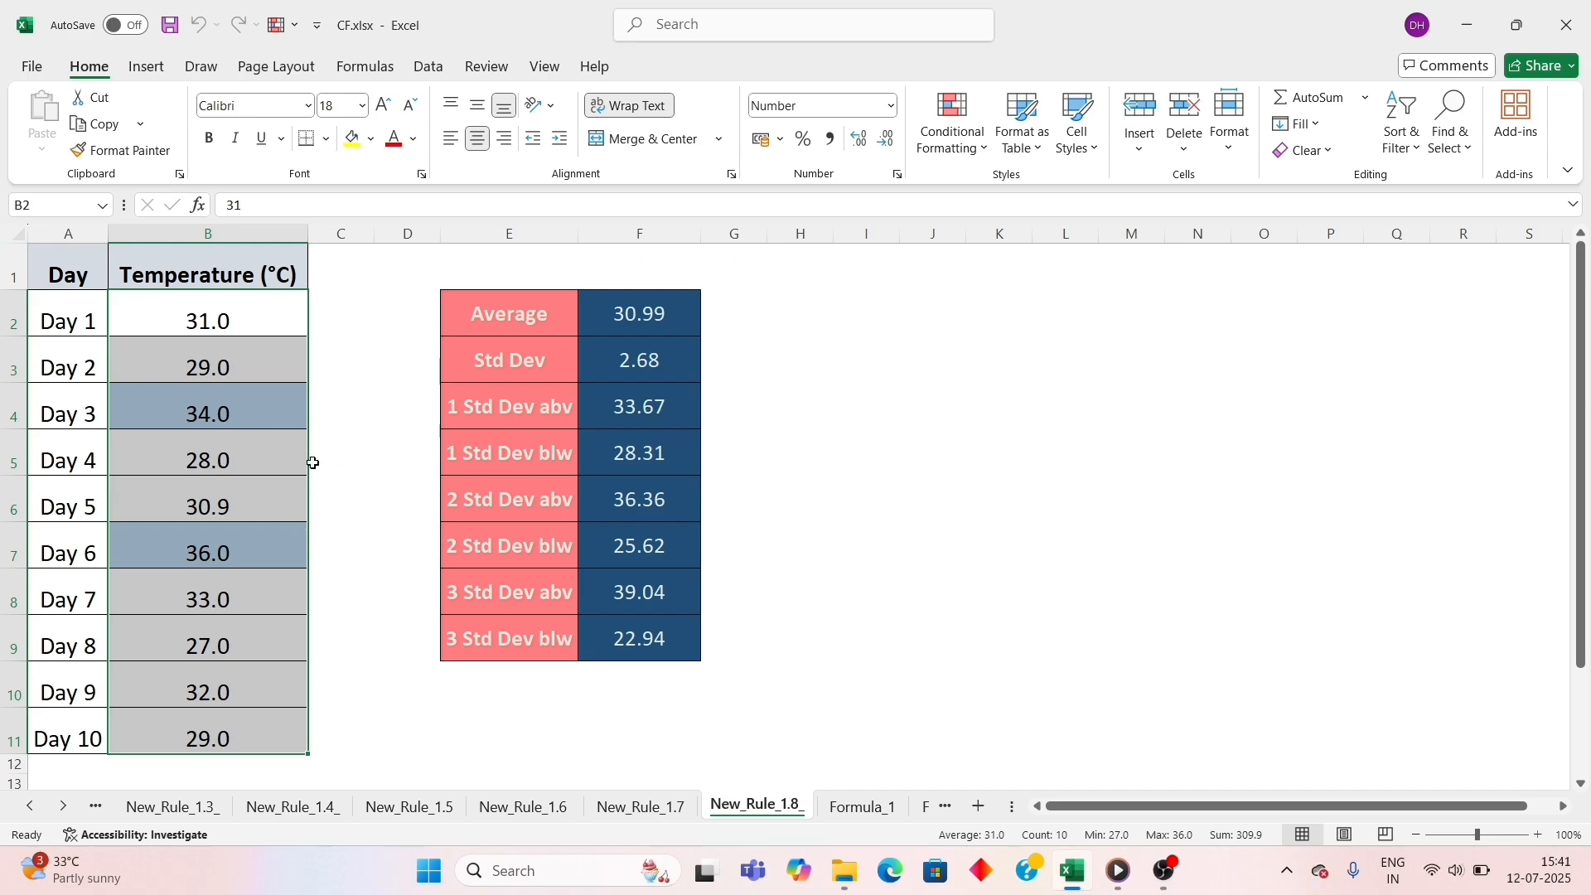
Add a rule to temperatures B2:B11 that fills values 1 std dev below the average with light yellow
drag(508, 454, 650, 451)
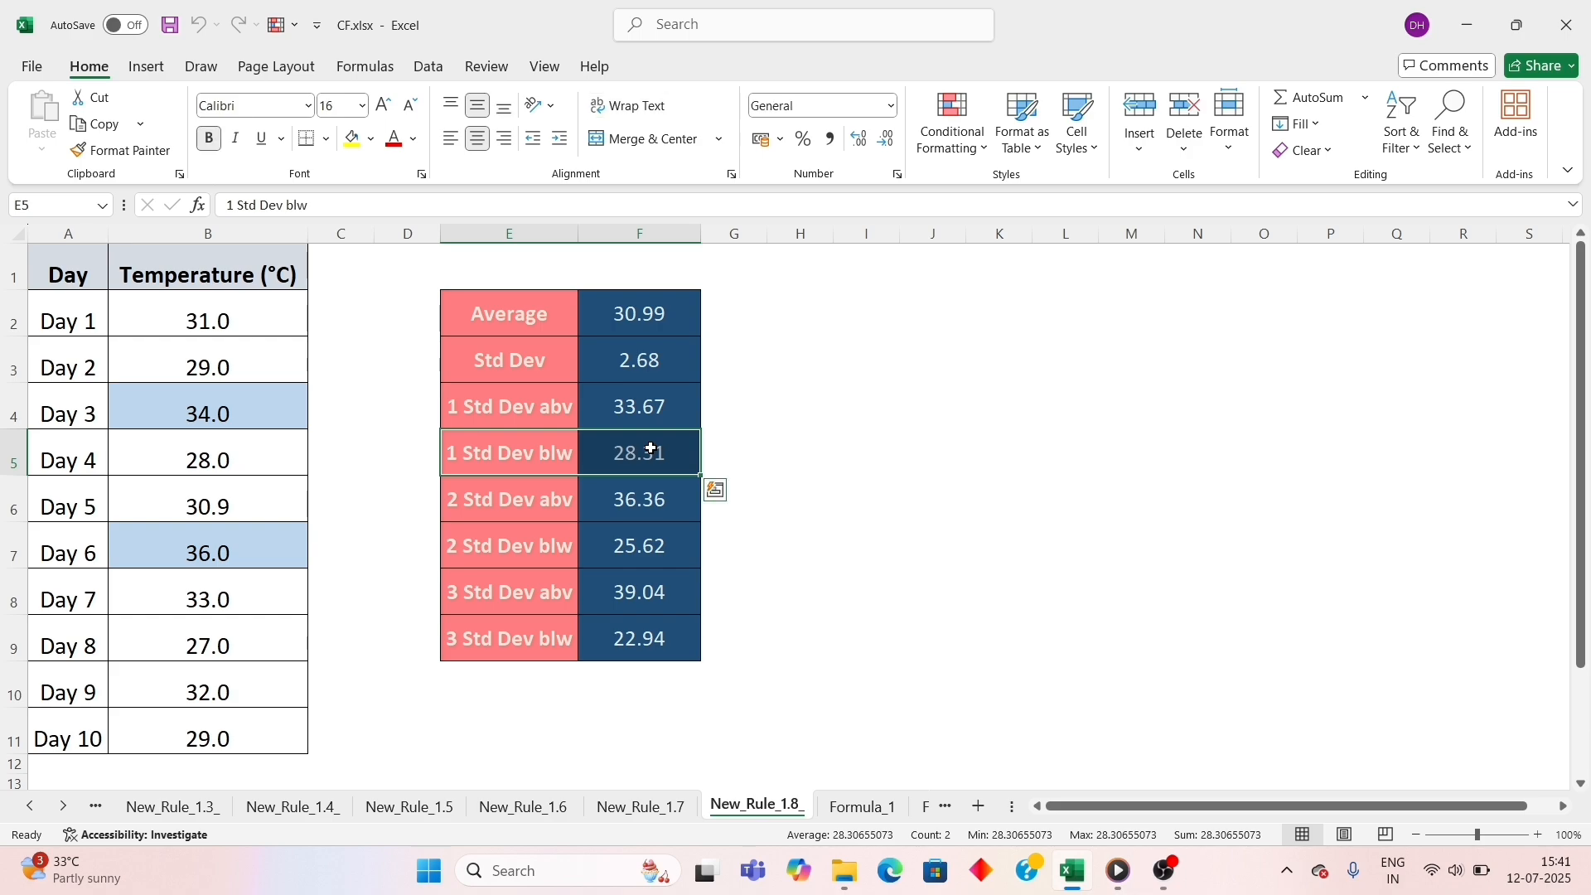
drag(262, 319, 241, 731)
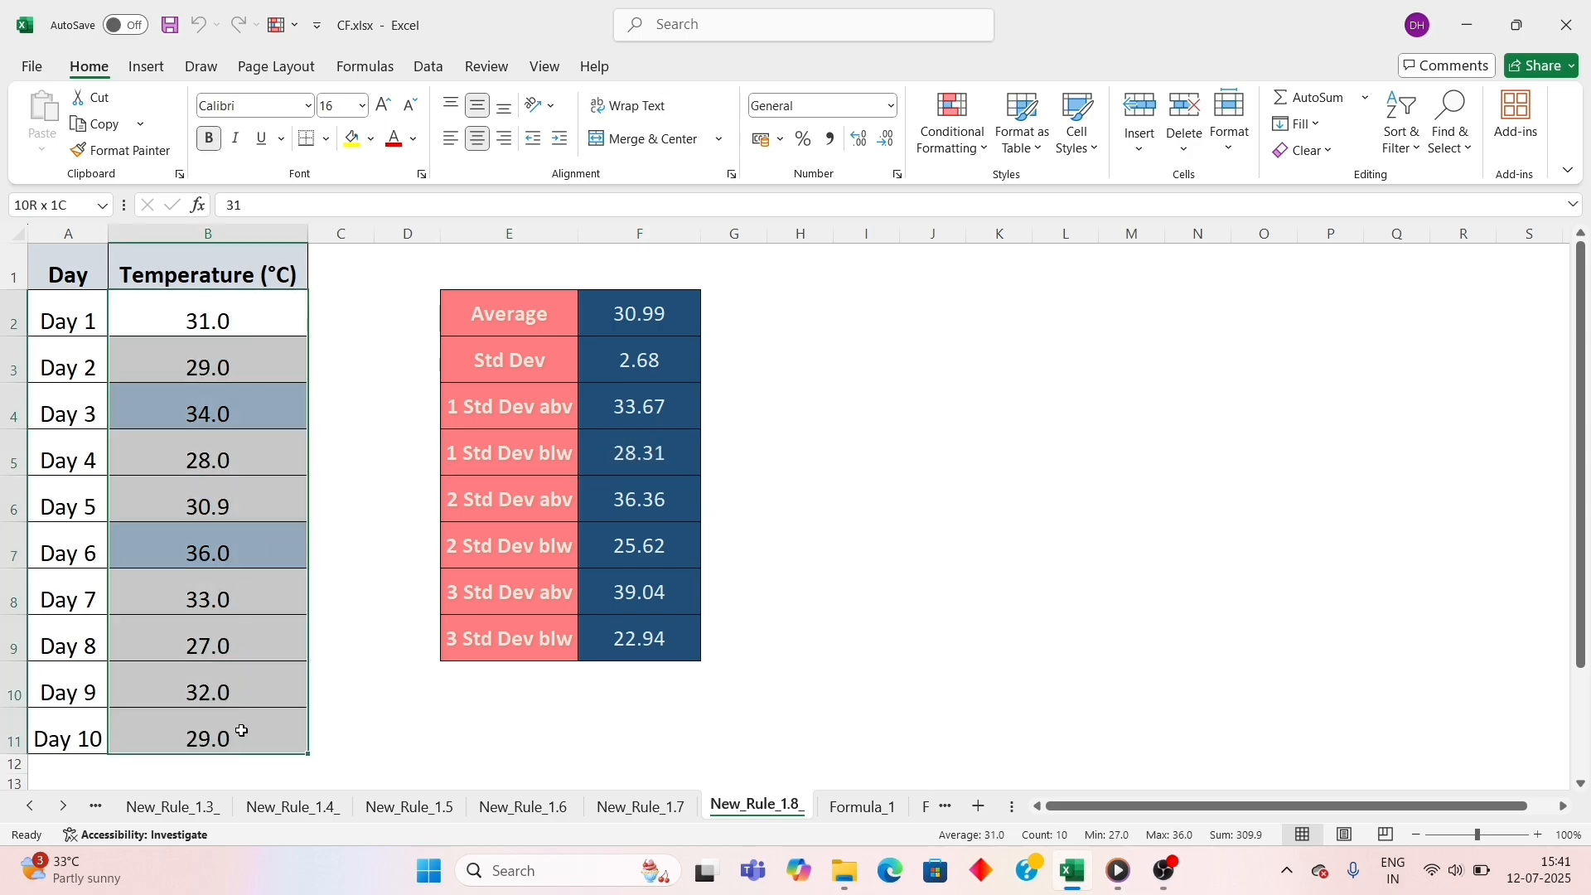
click(955, 135)
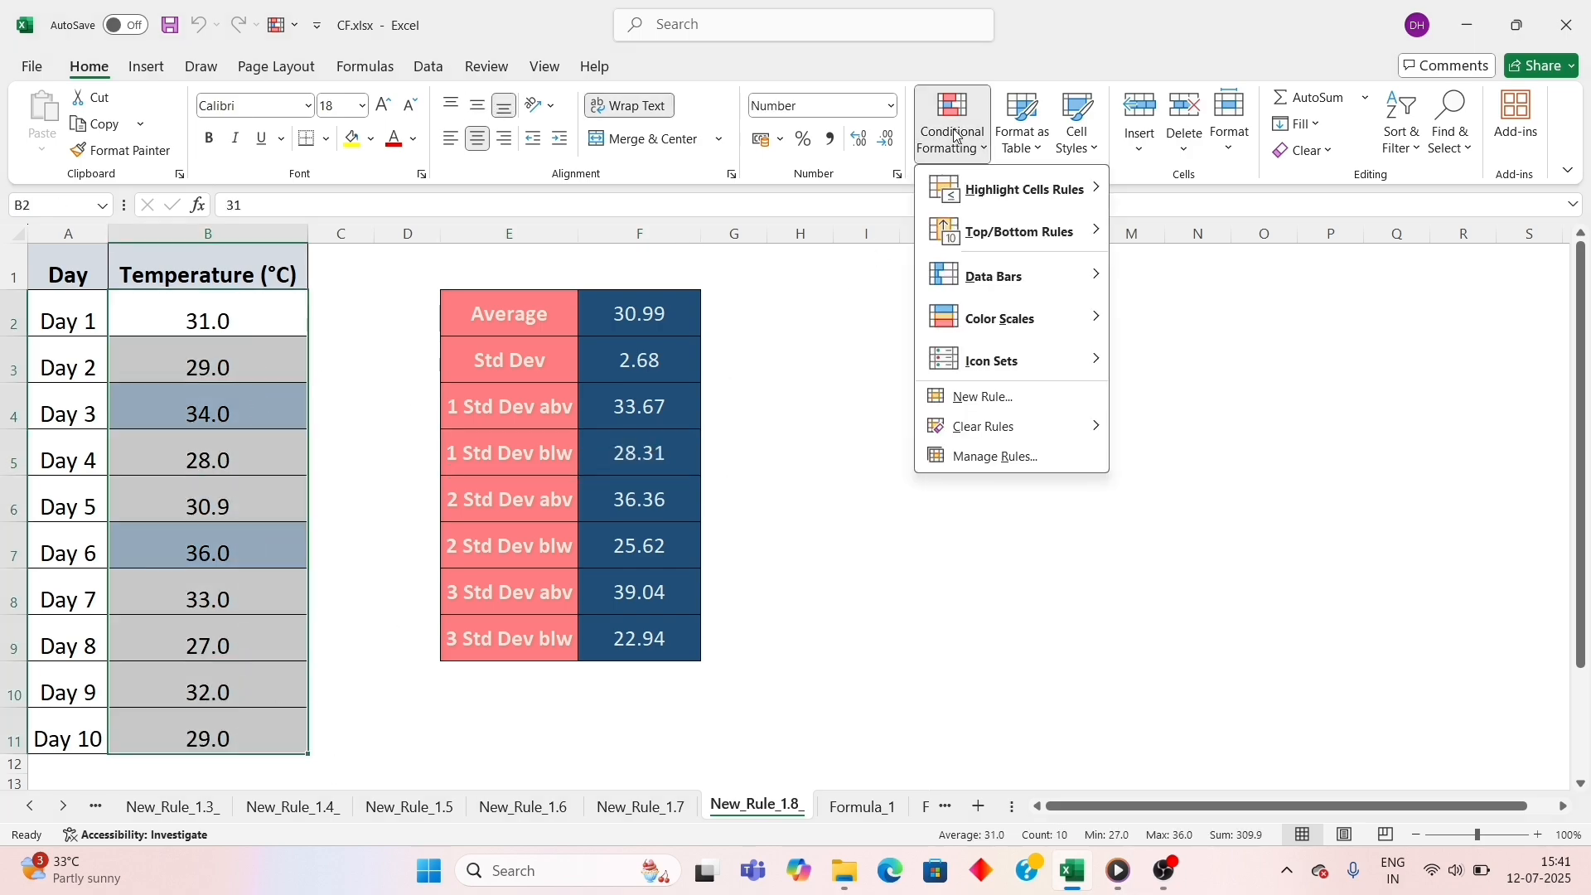
click(978, 397)
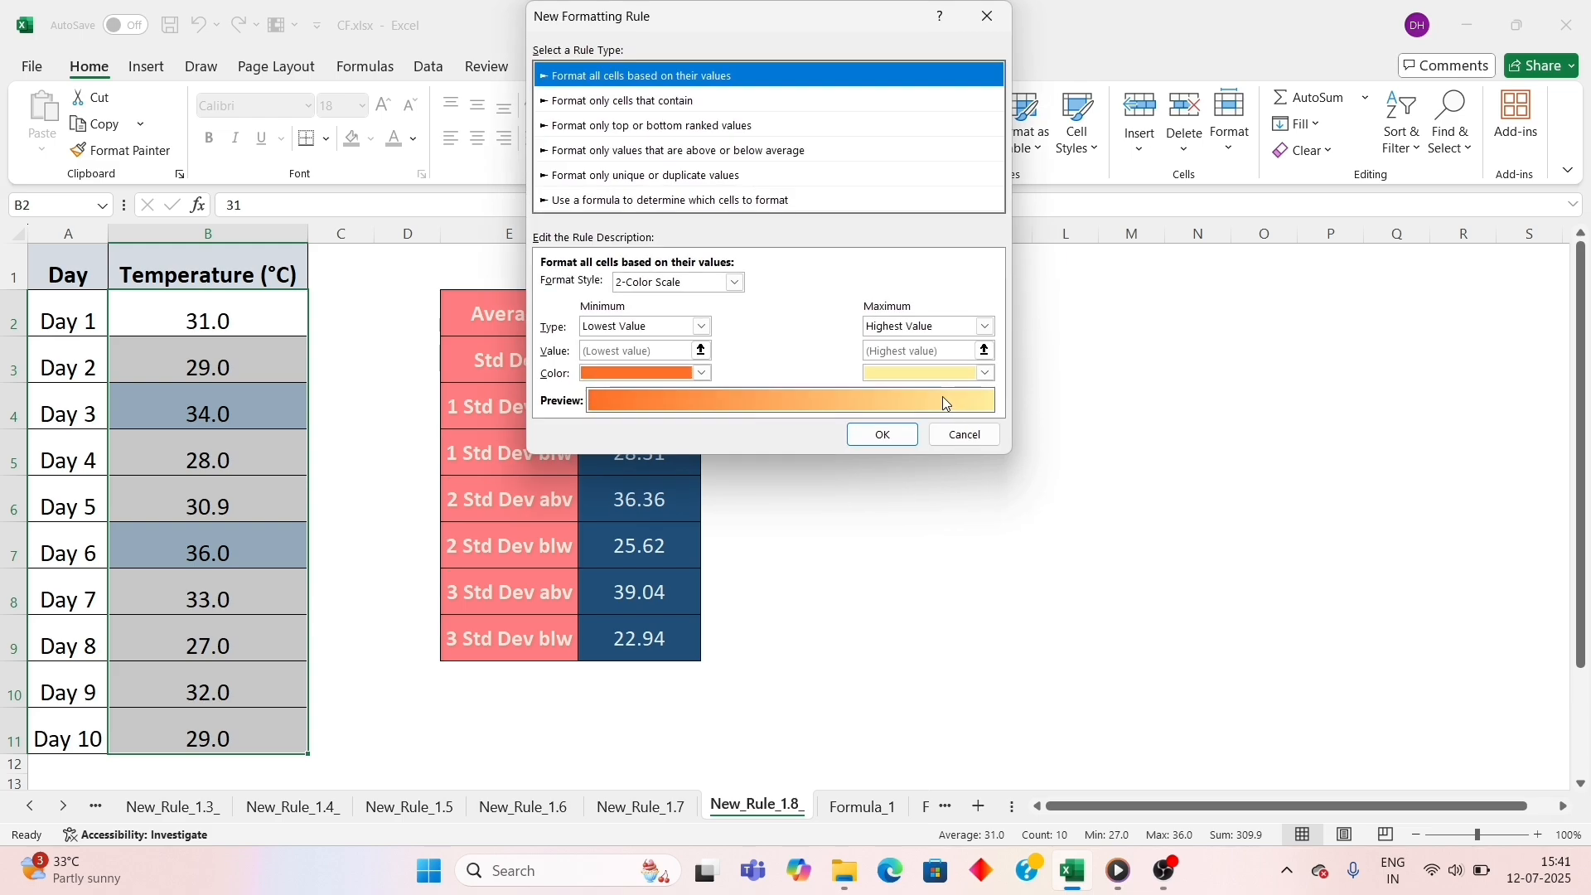
click(673, 151)
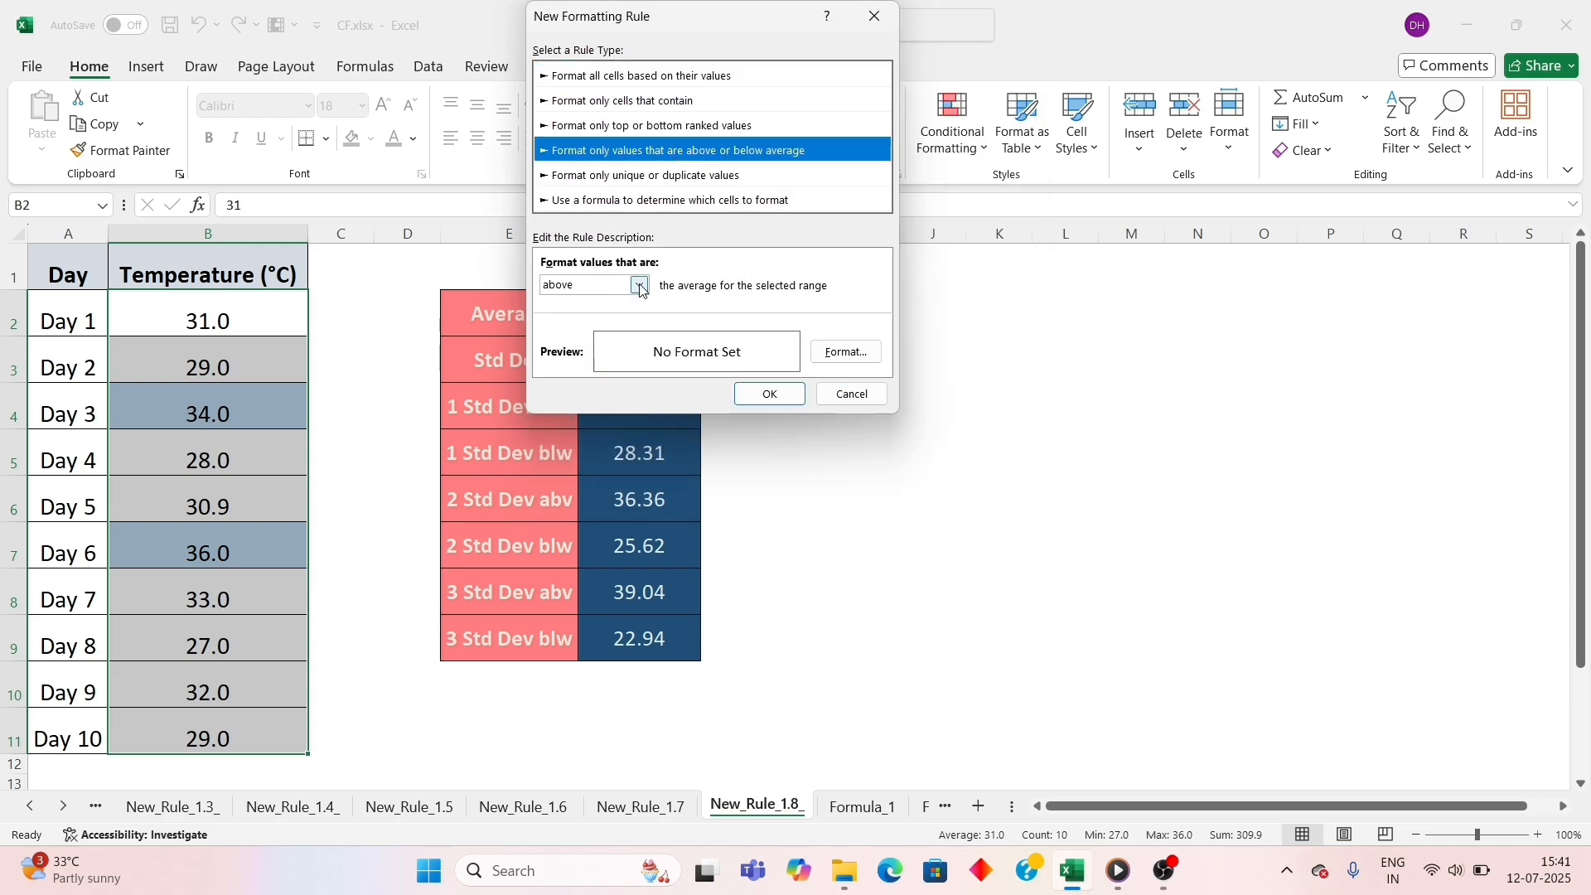
click(641, 287)
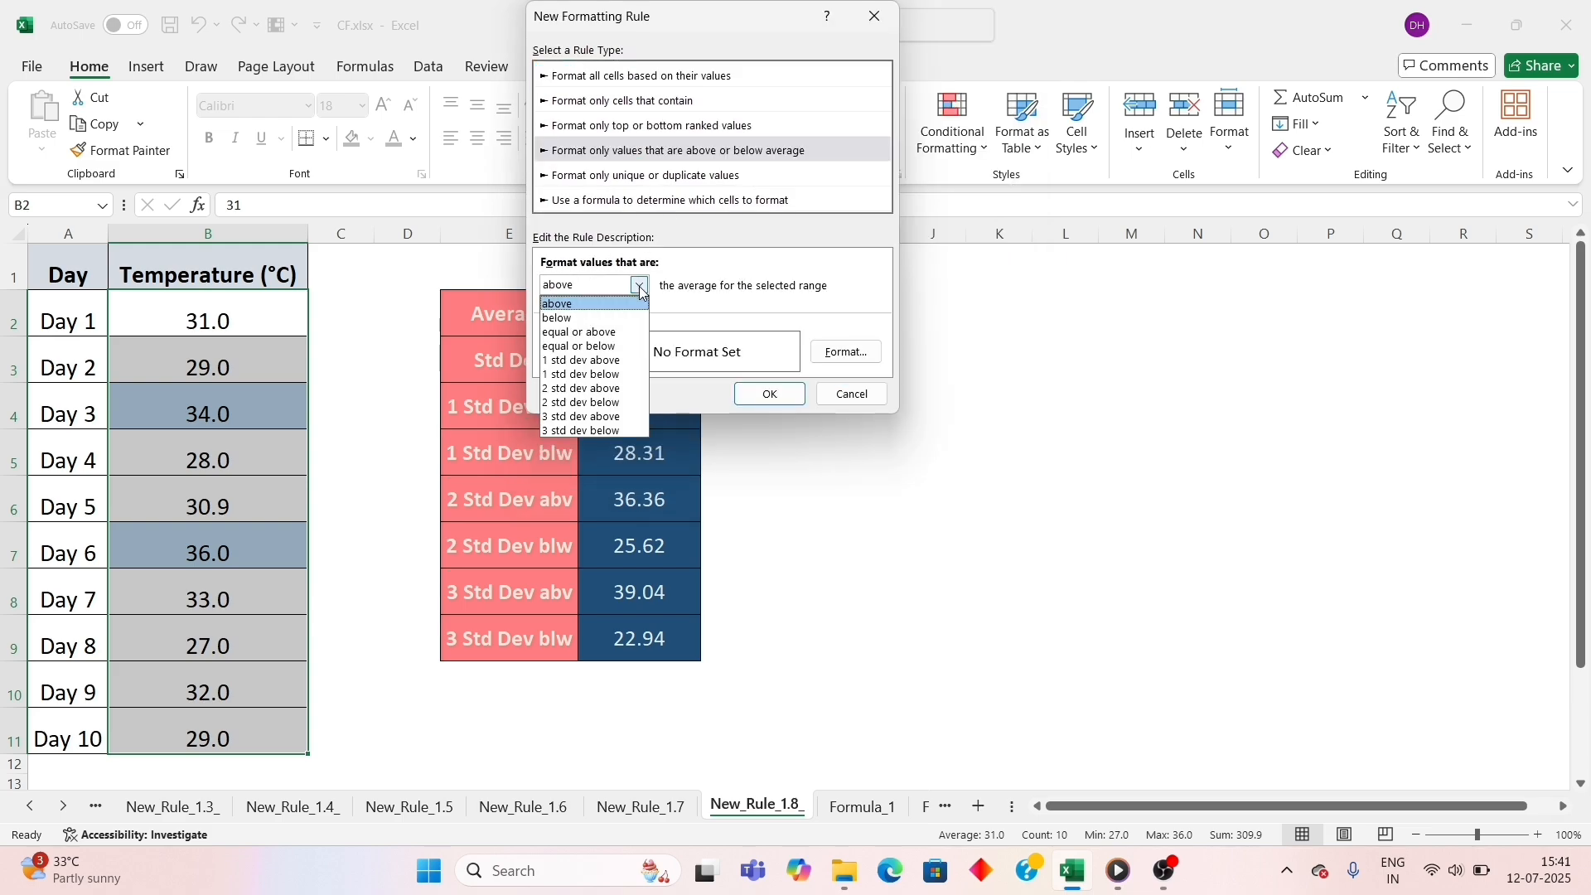
click(602, 375)
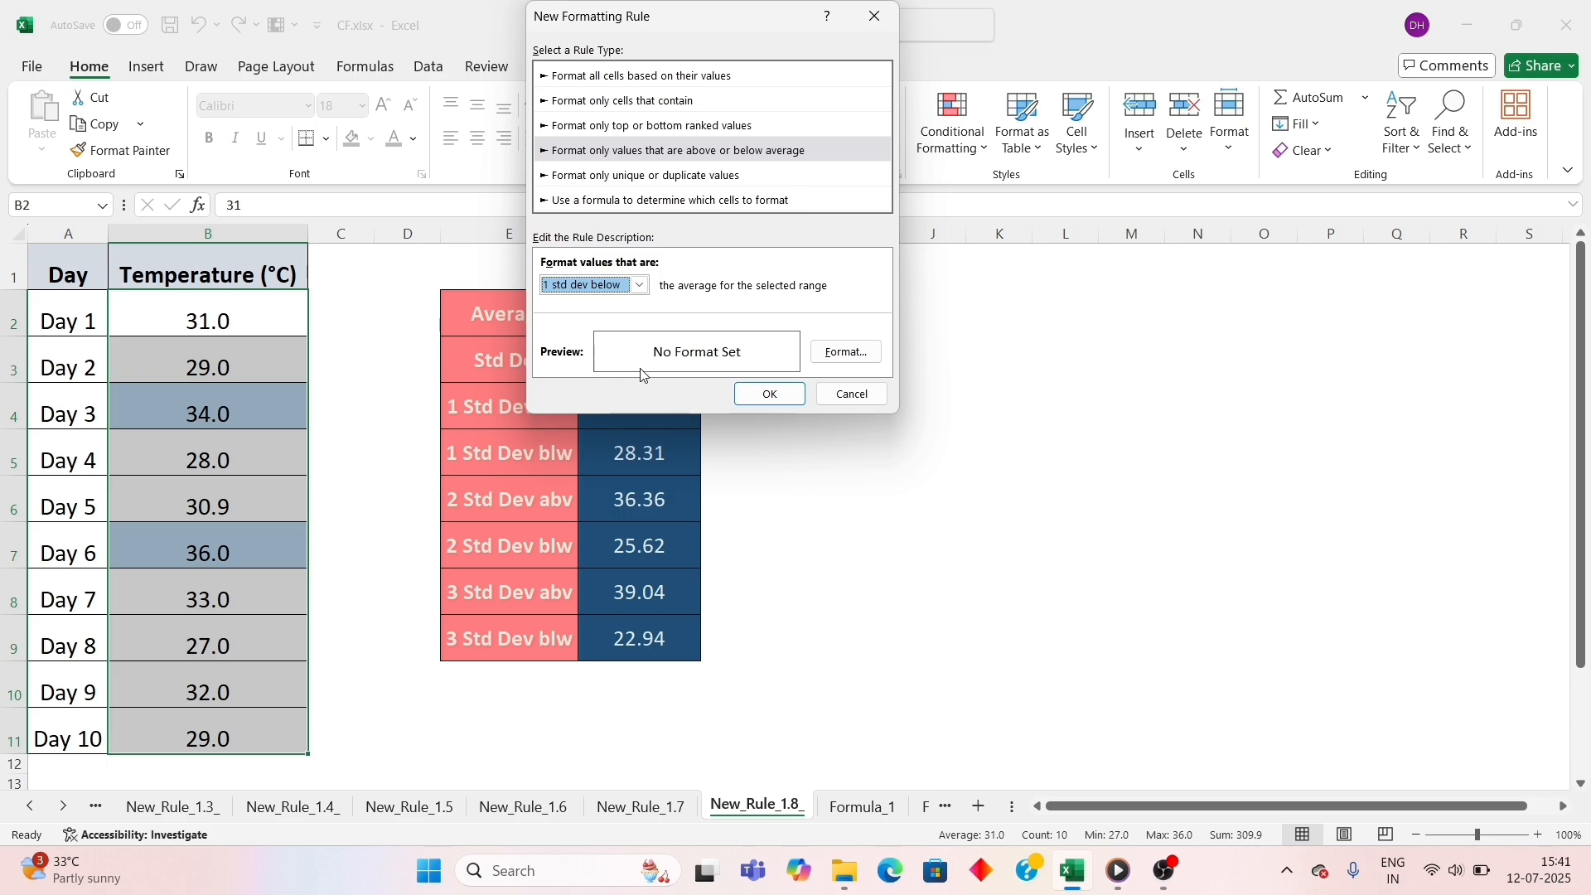
click(845, 352)
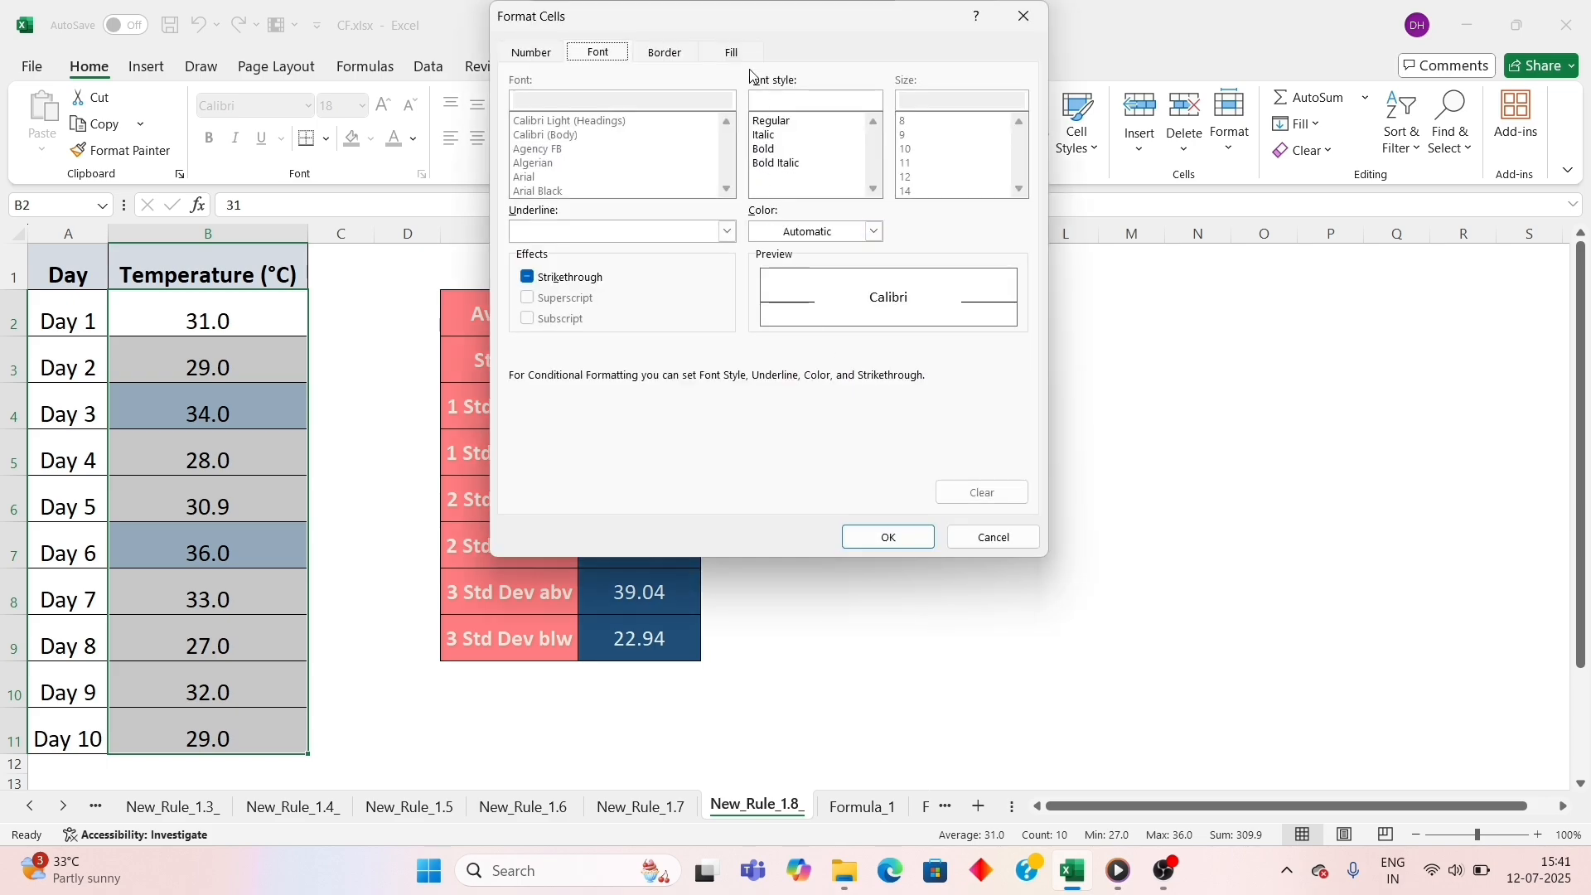
click(732, 53)
click(656, 171)
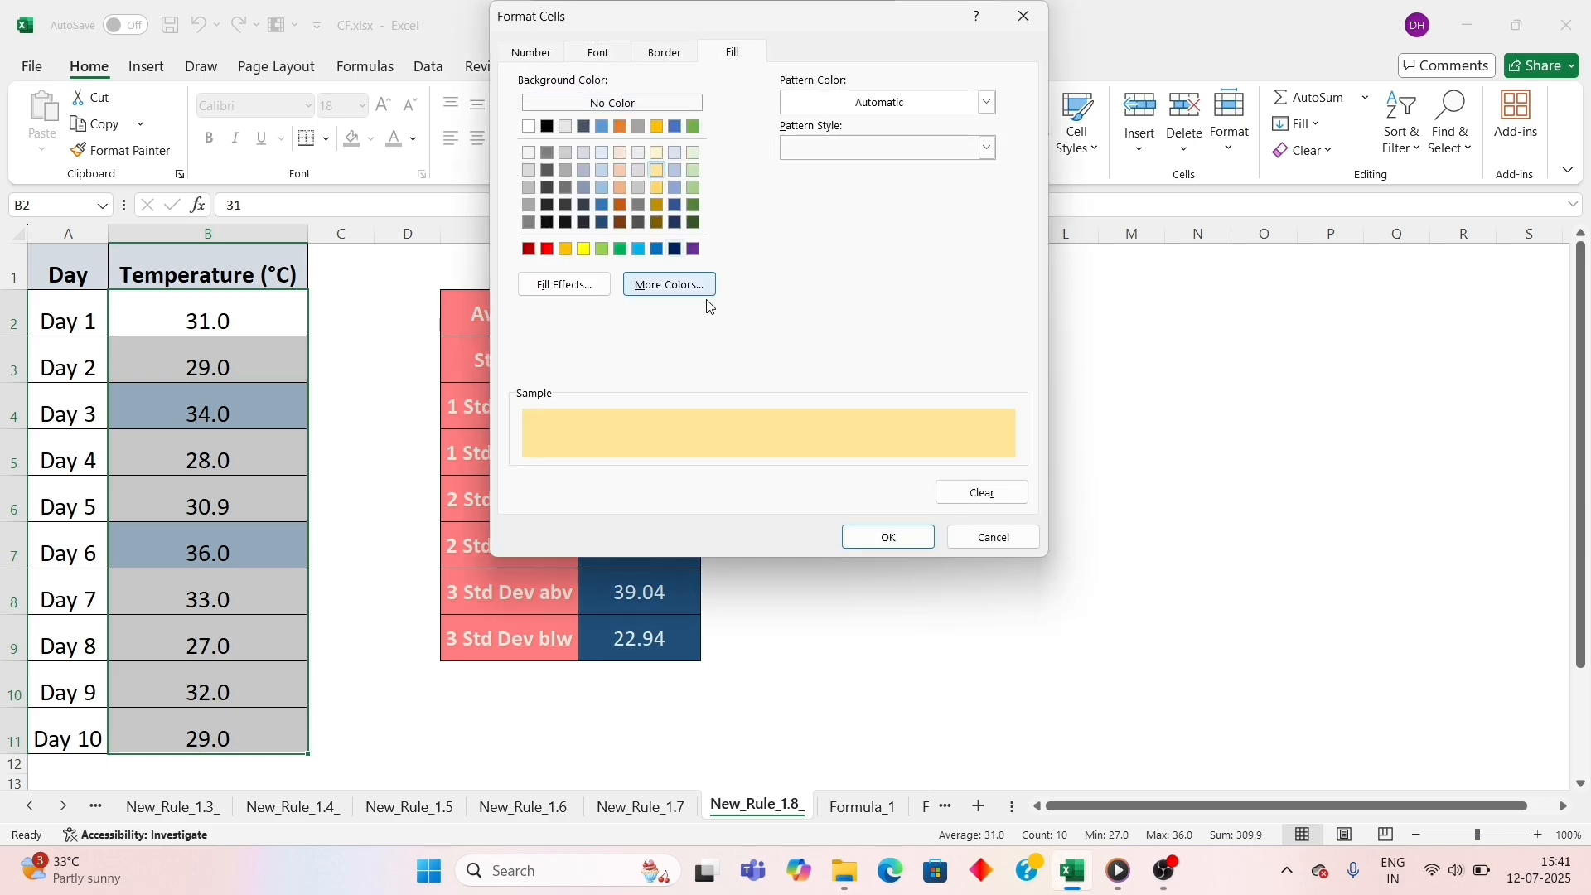
click(887, 537)
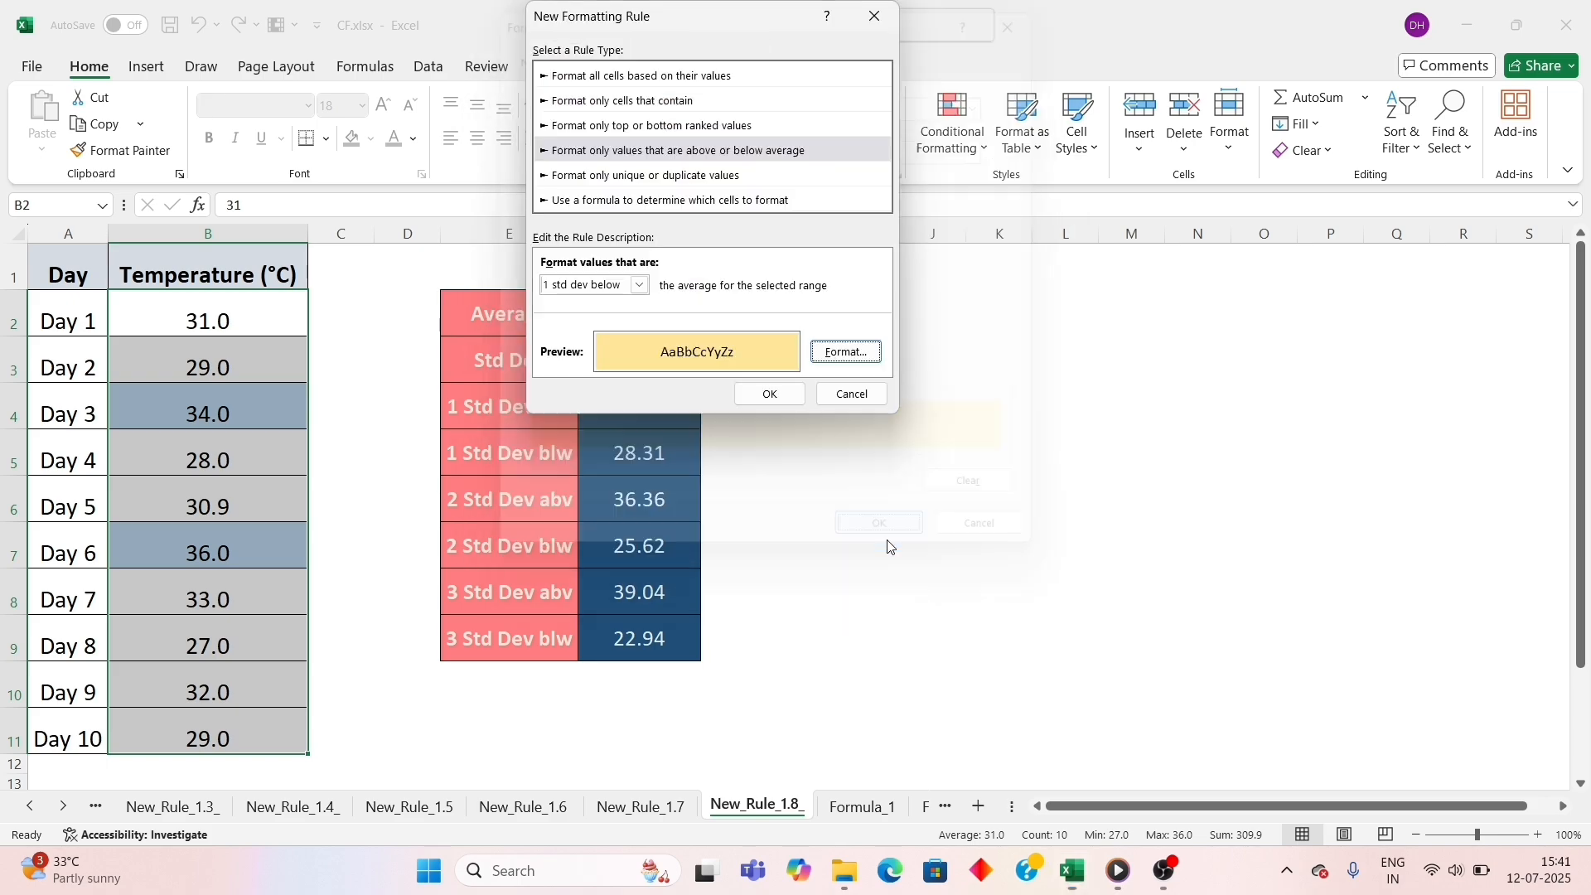
click(770, 394)
click(407, 470)
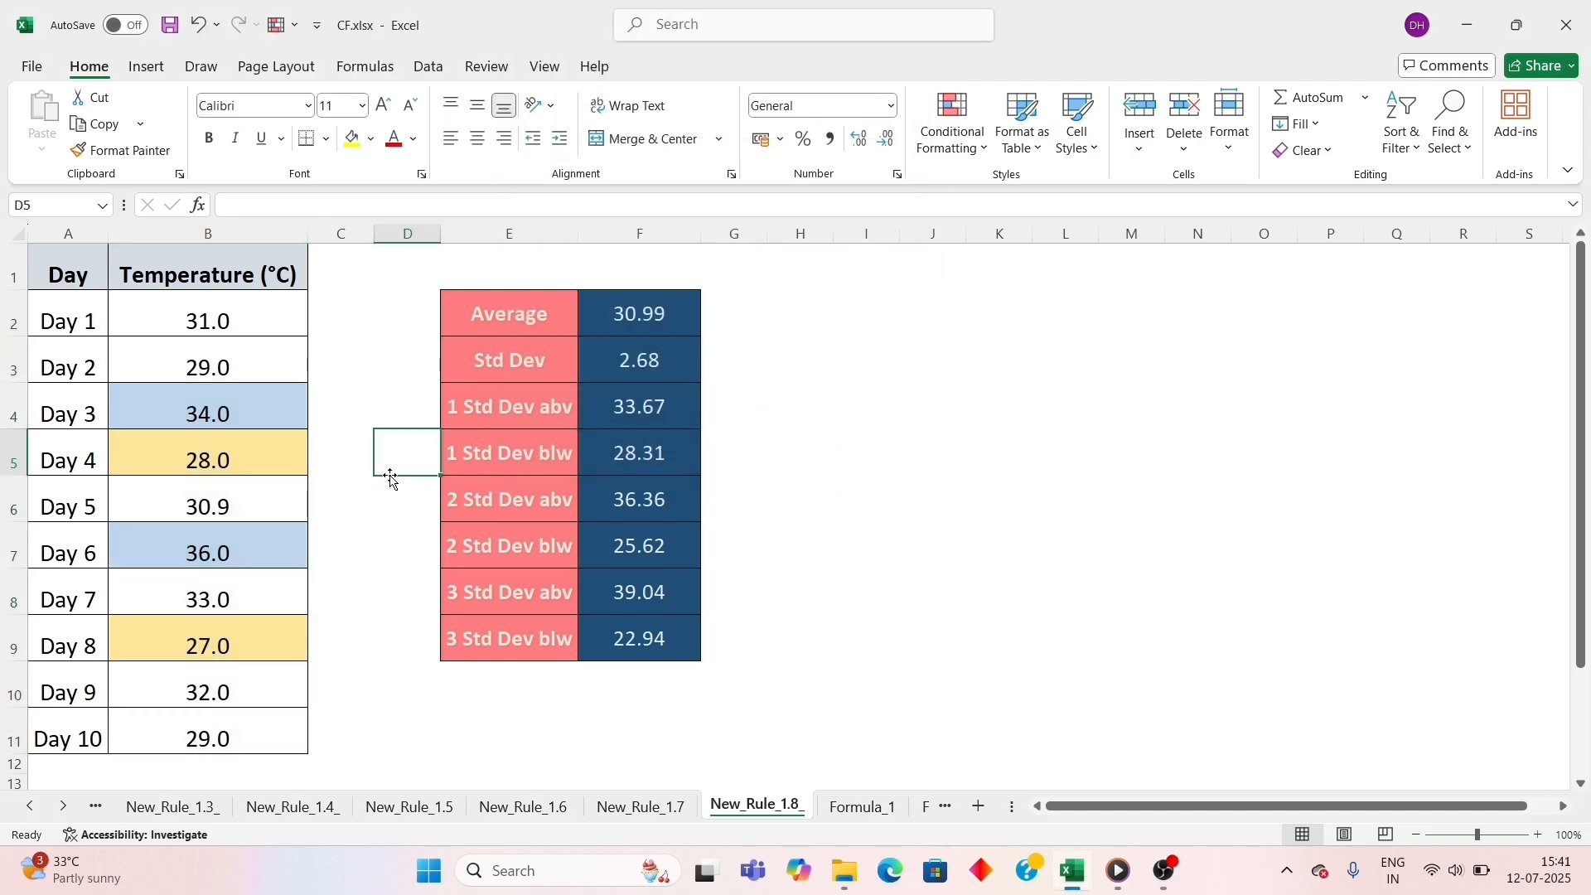
Compare the temperatures in B2:B11 with the 1 Std Dev blw limit and the 2 and 3 standard deviation limits
click(503, 454)
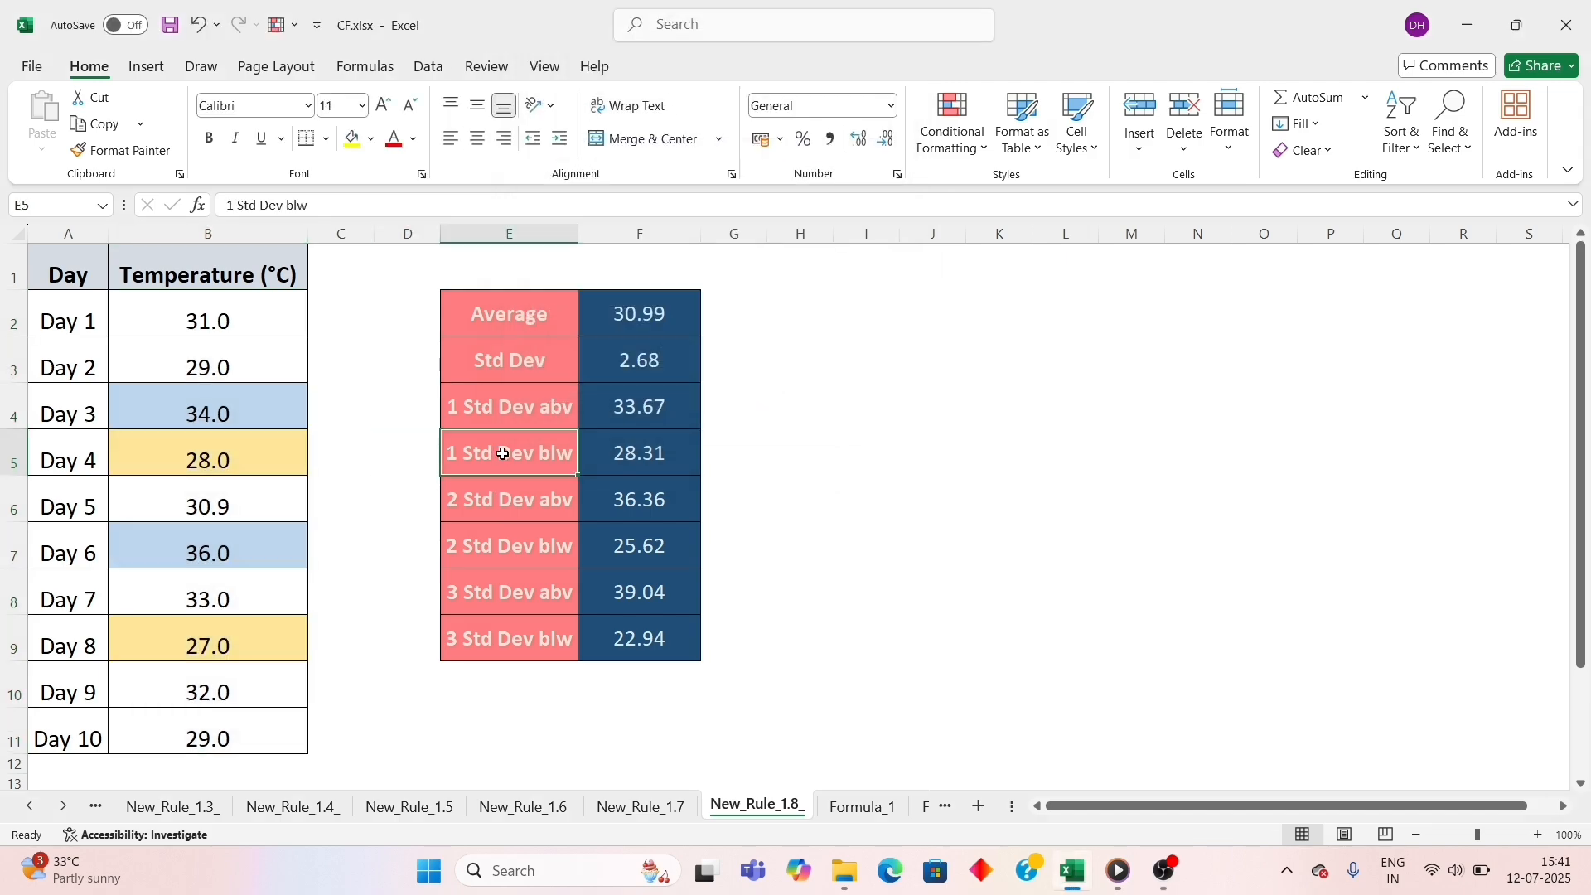
drag(503, 454, 639, 452)
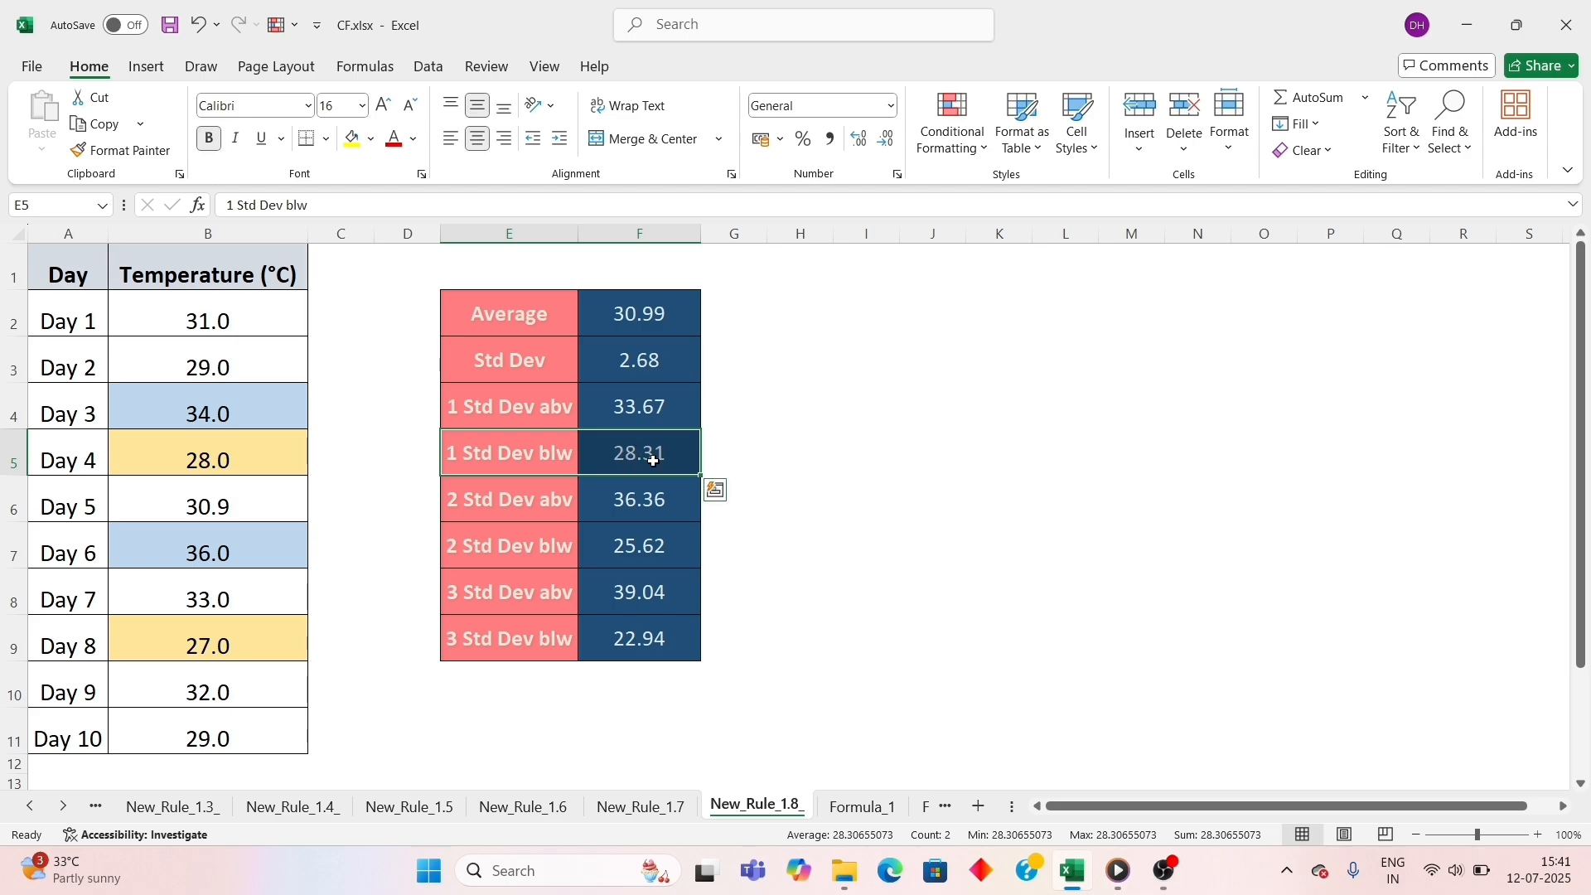
click(654, 459)
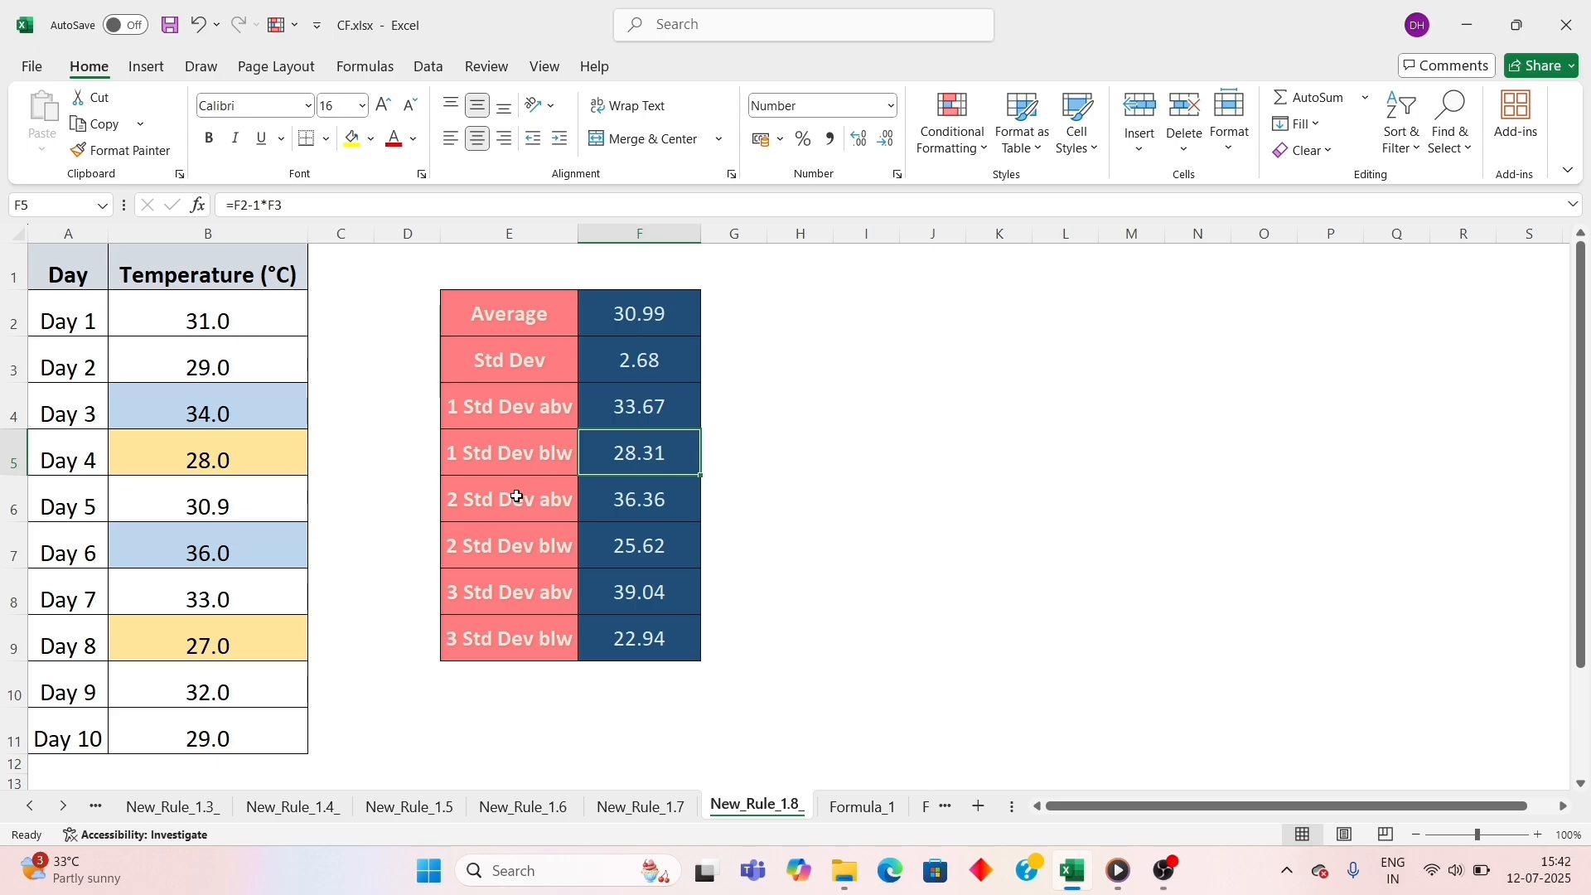
drag(517, 497, 588, 636)
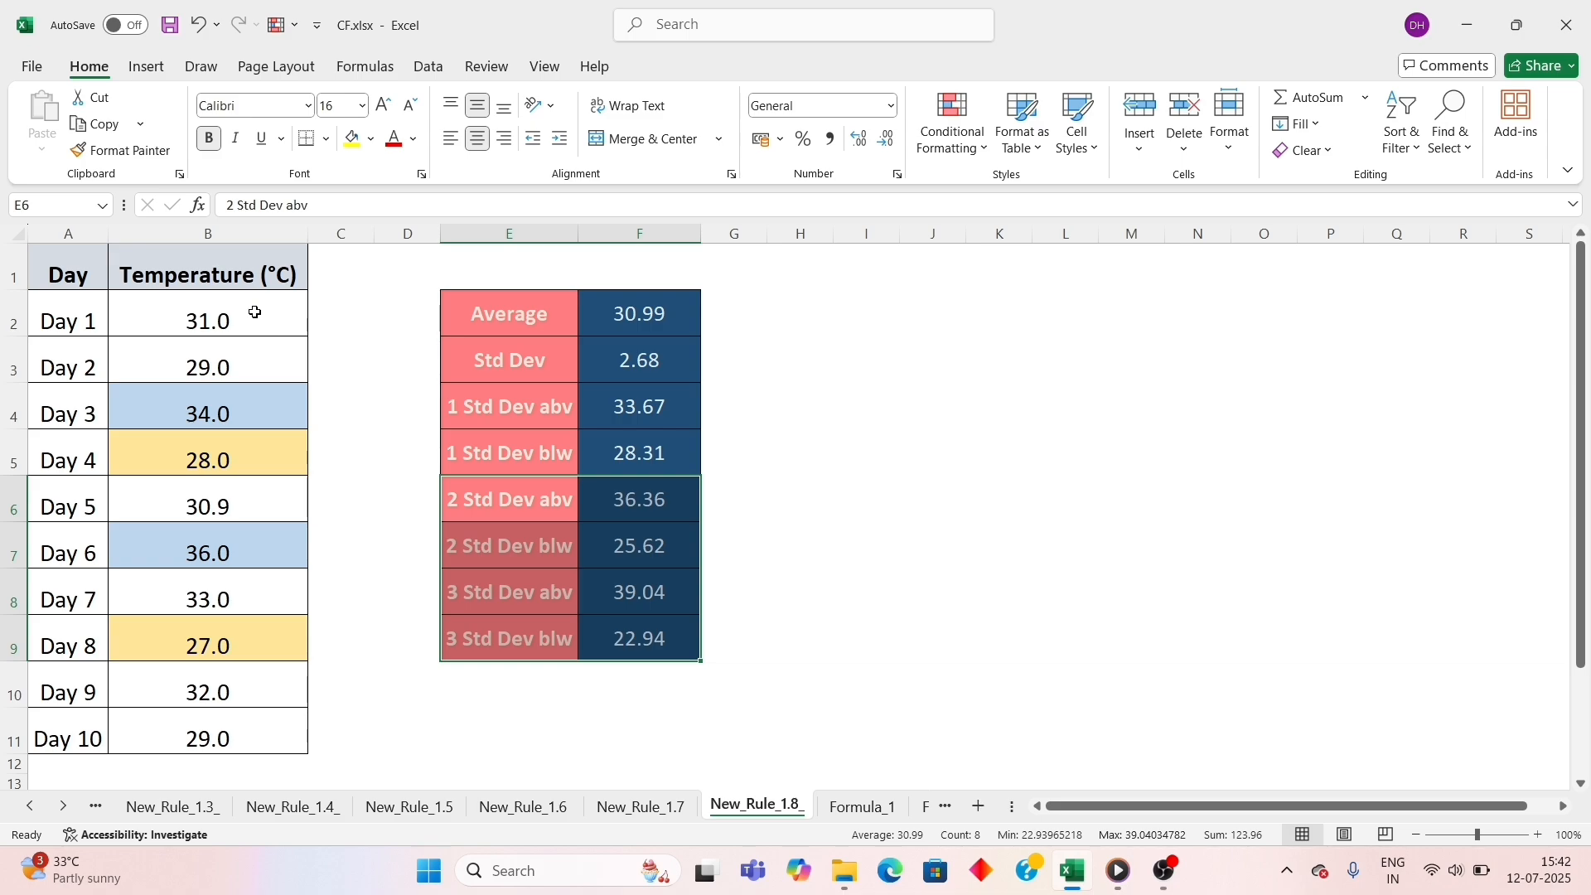
drag(254, 305, 259, 721)
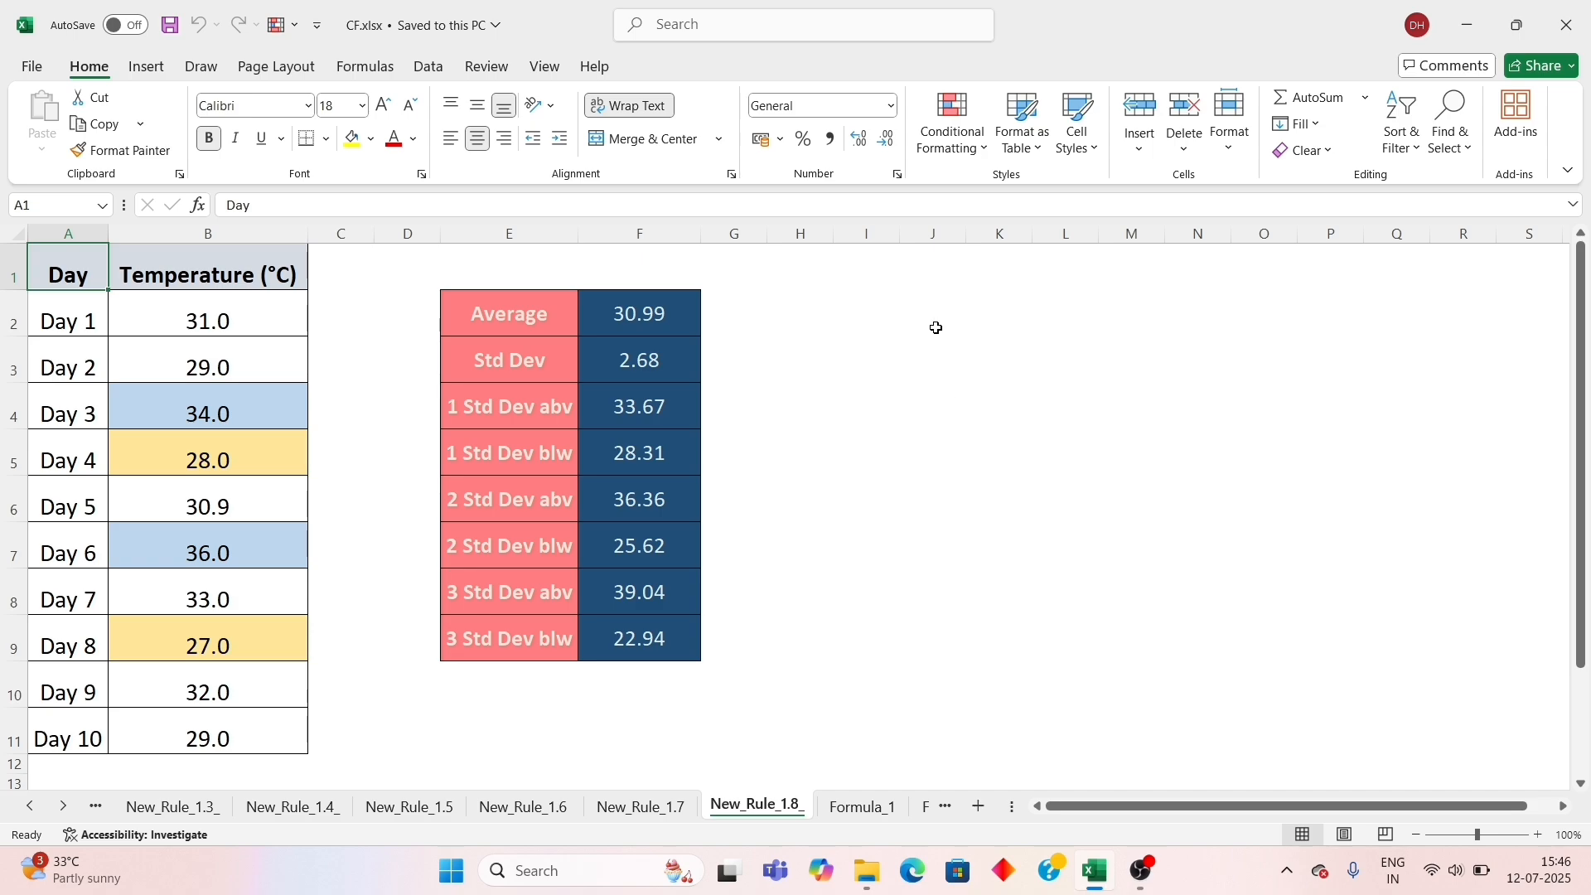
Start a new formatting rule and review the above-or-below-average, unique-or-duplicate and formula rule types, including the unique option
click(949, 148)
click(981, 396)
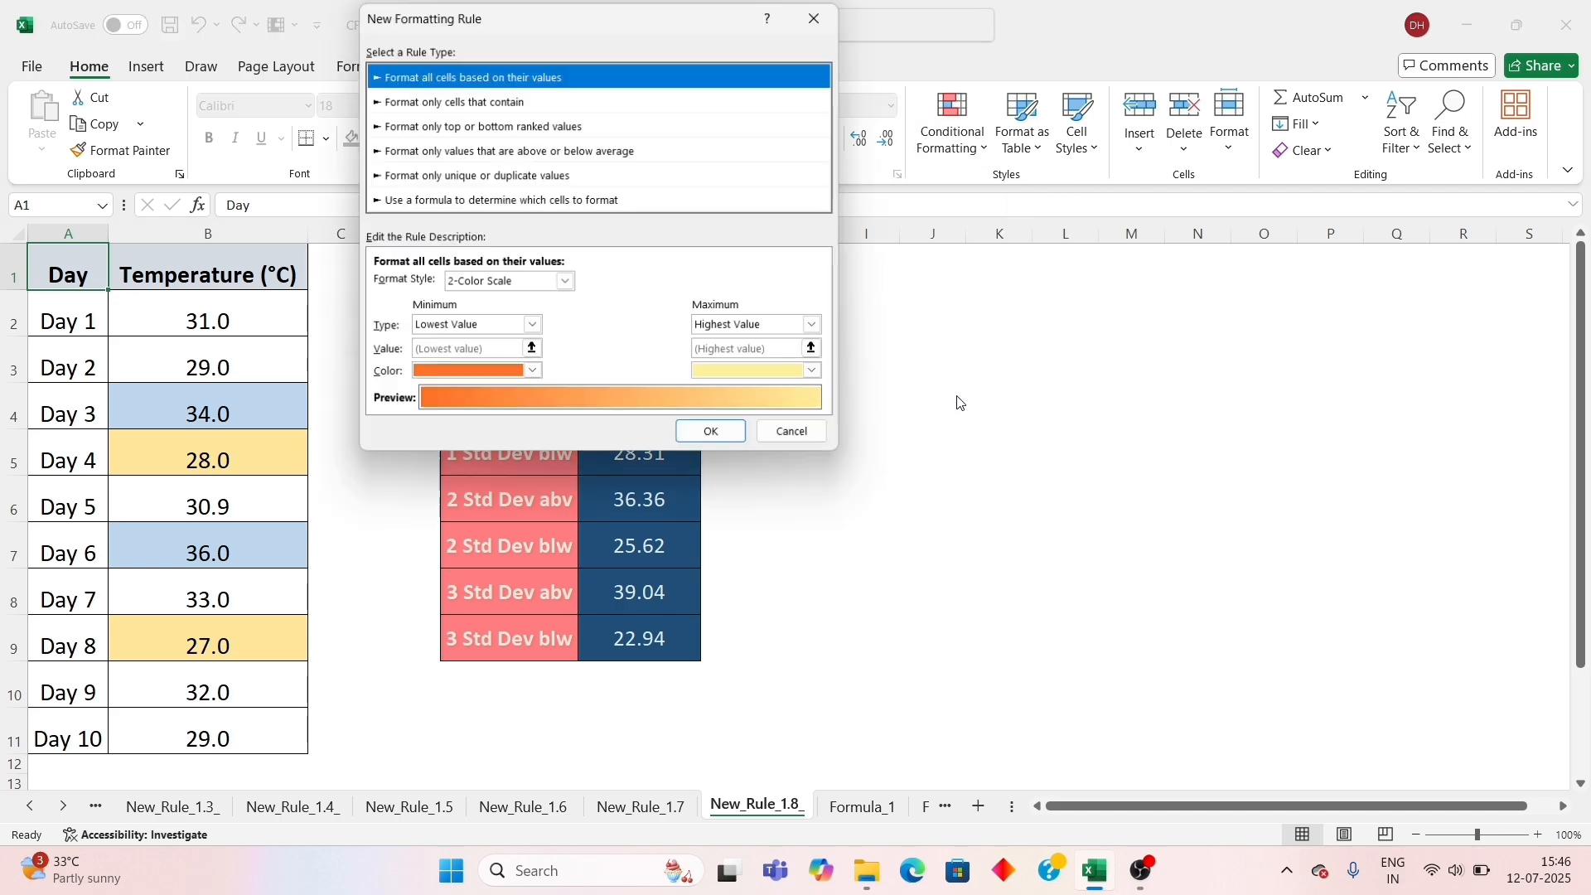
click(610, 157)
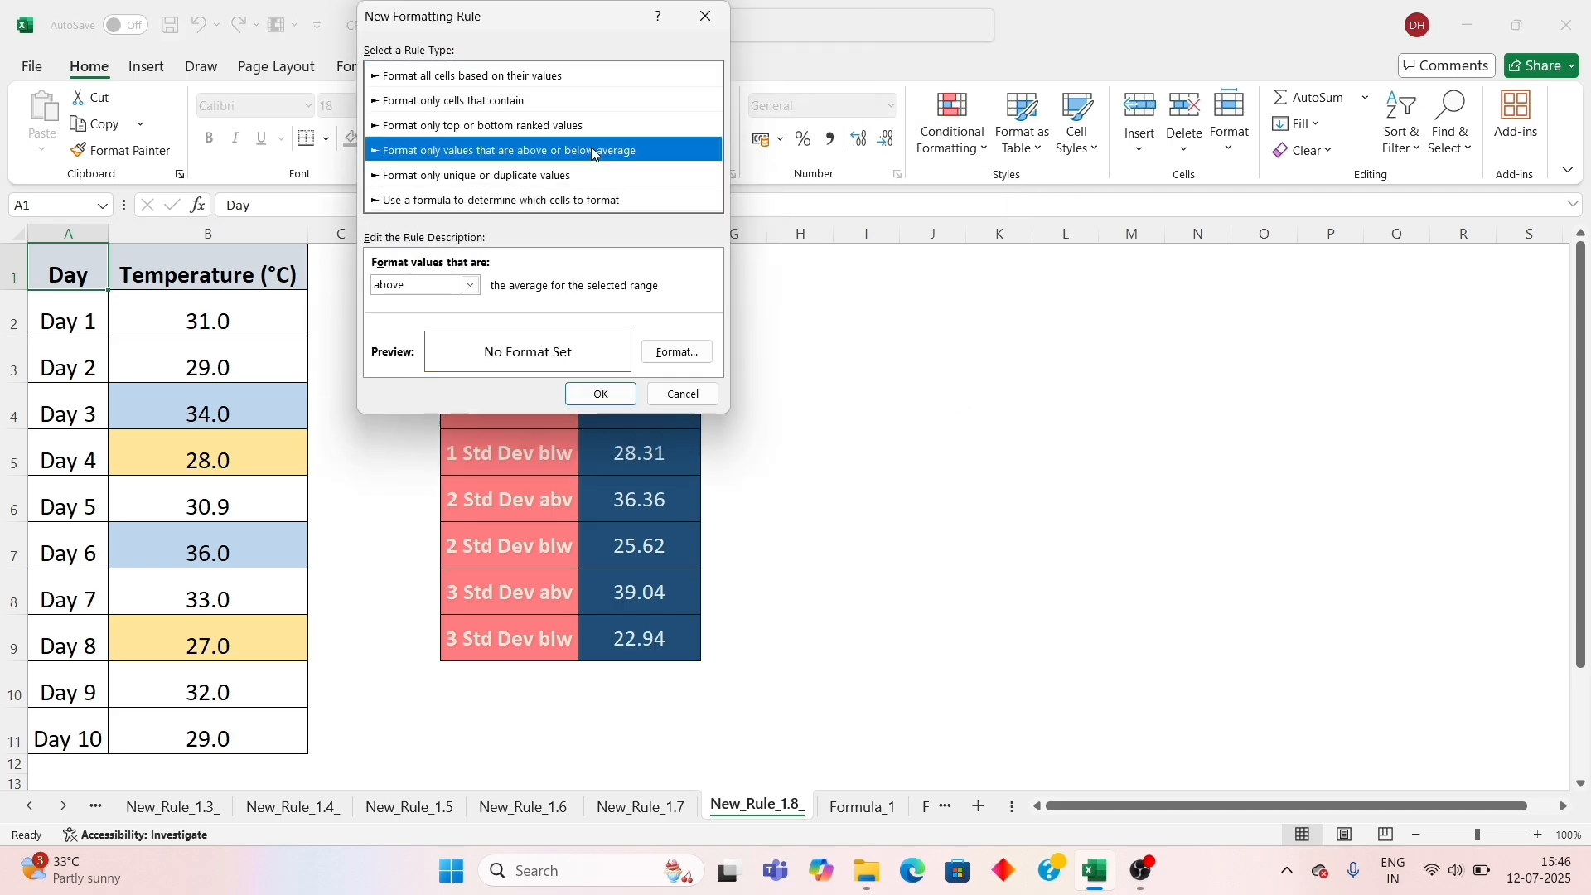
click(470, 286)
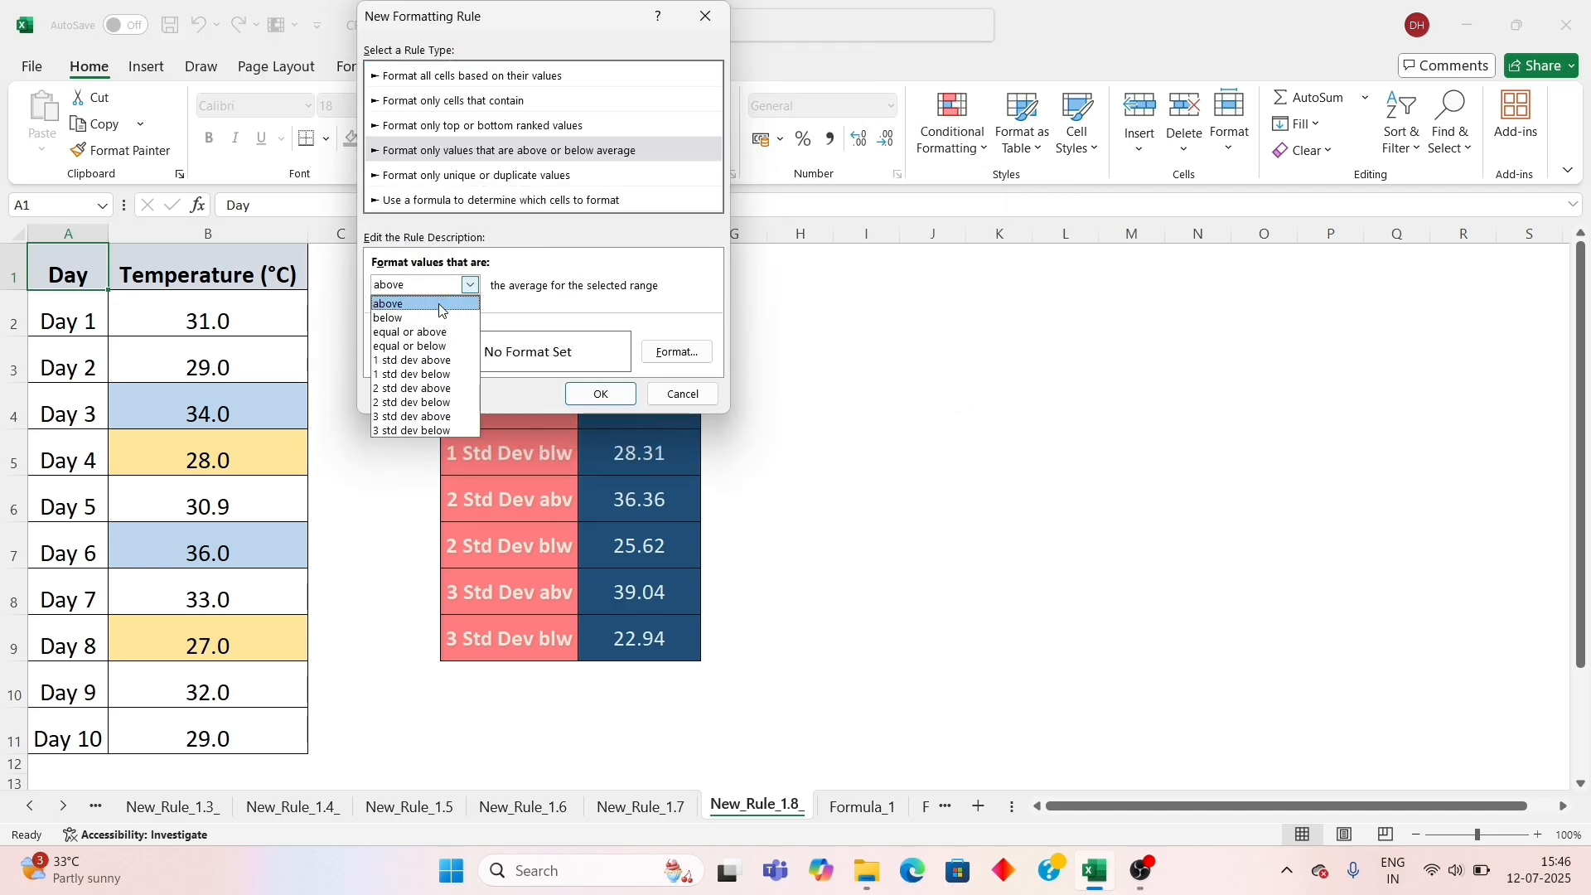
click(515, 188)
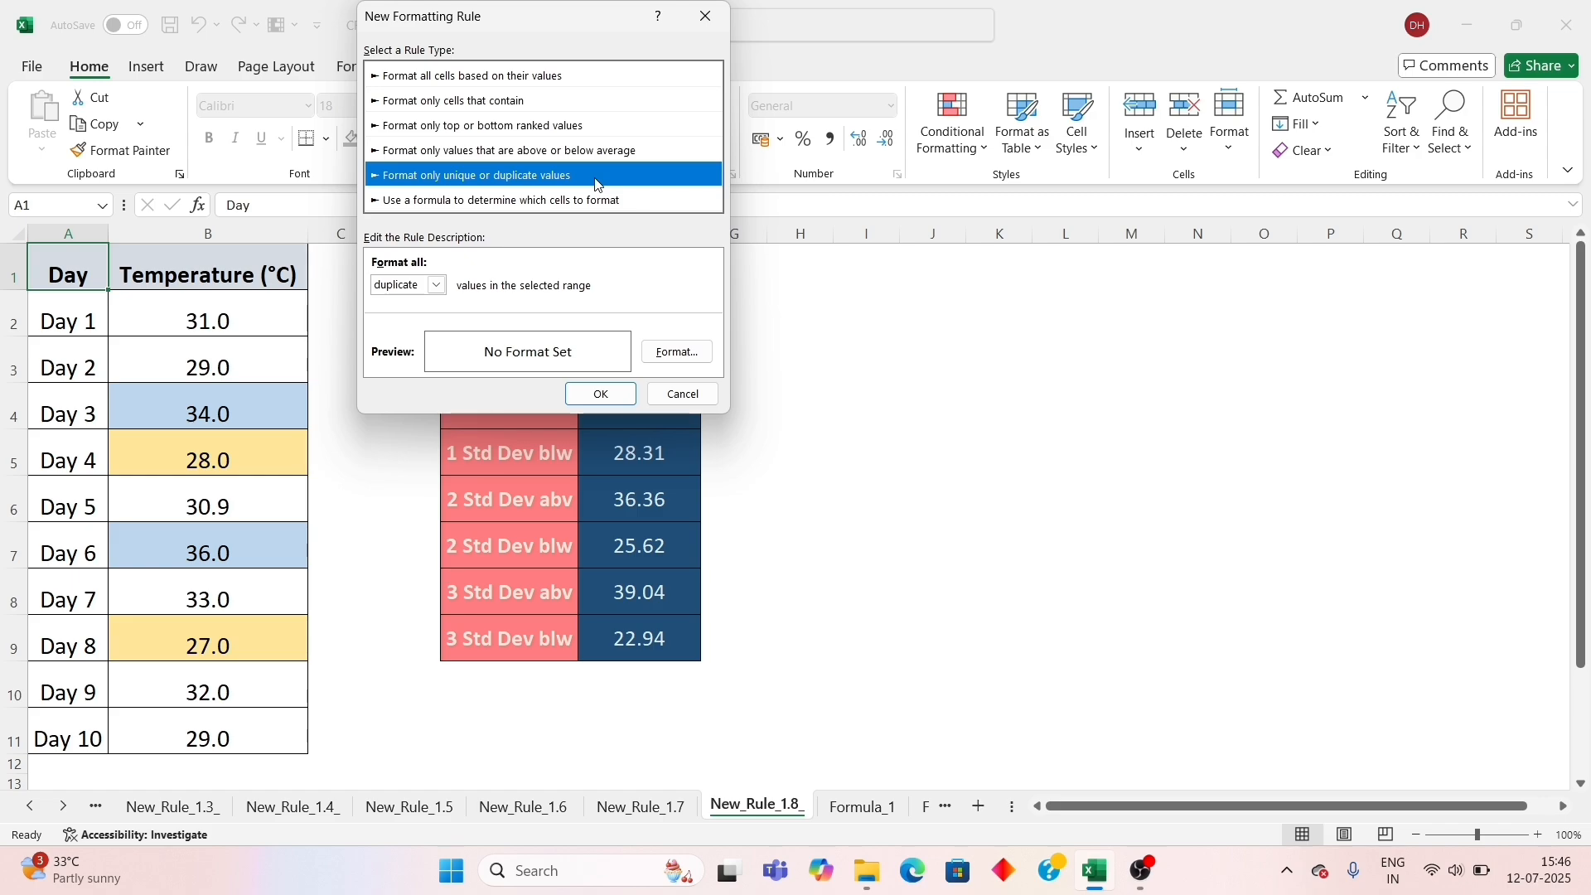
click(437, 288)
click(426, 319)
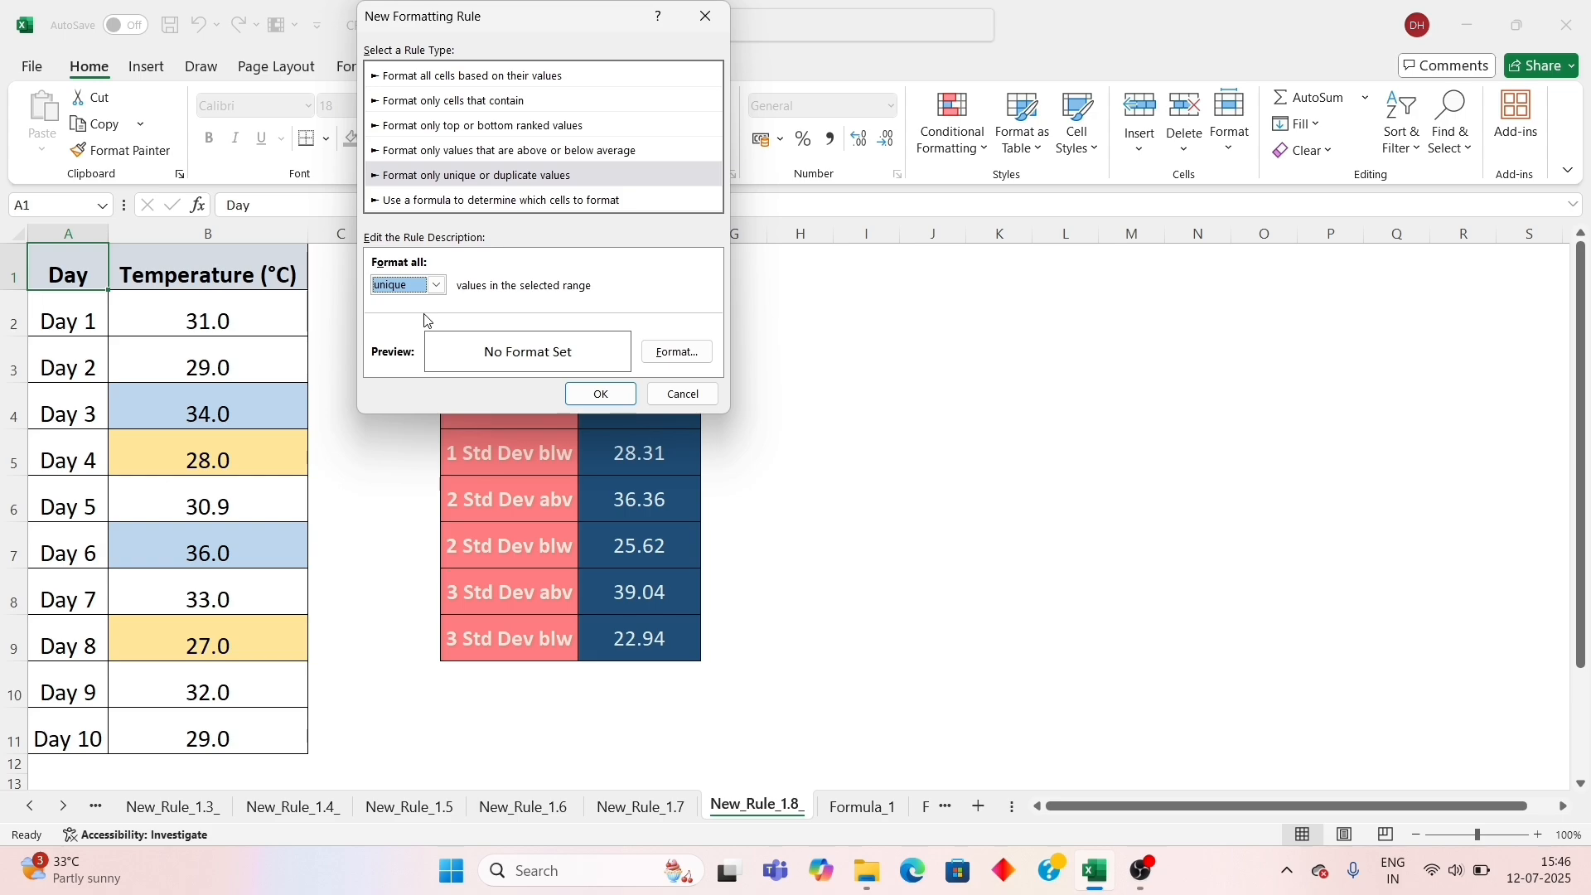
click(437, 209)
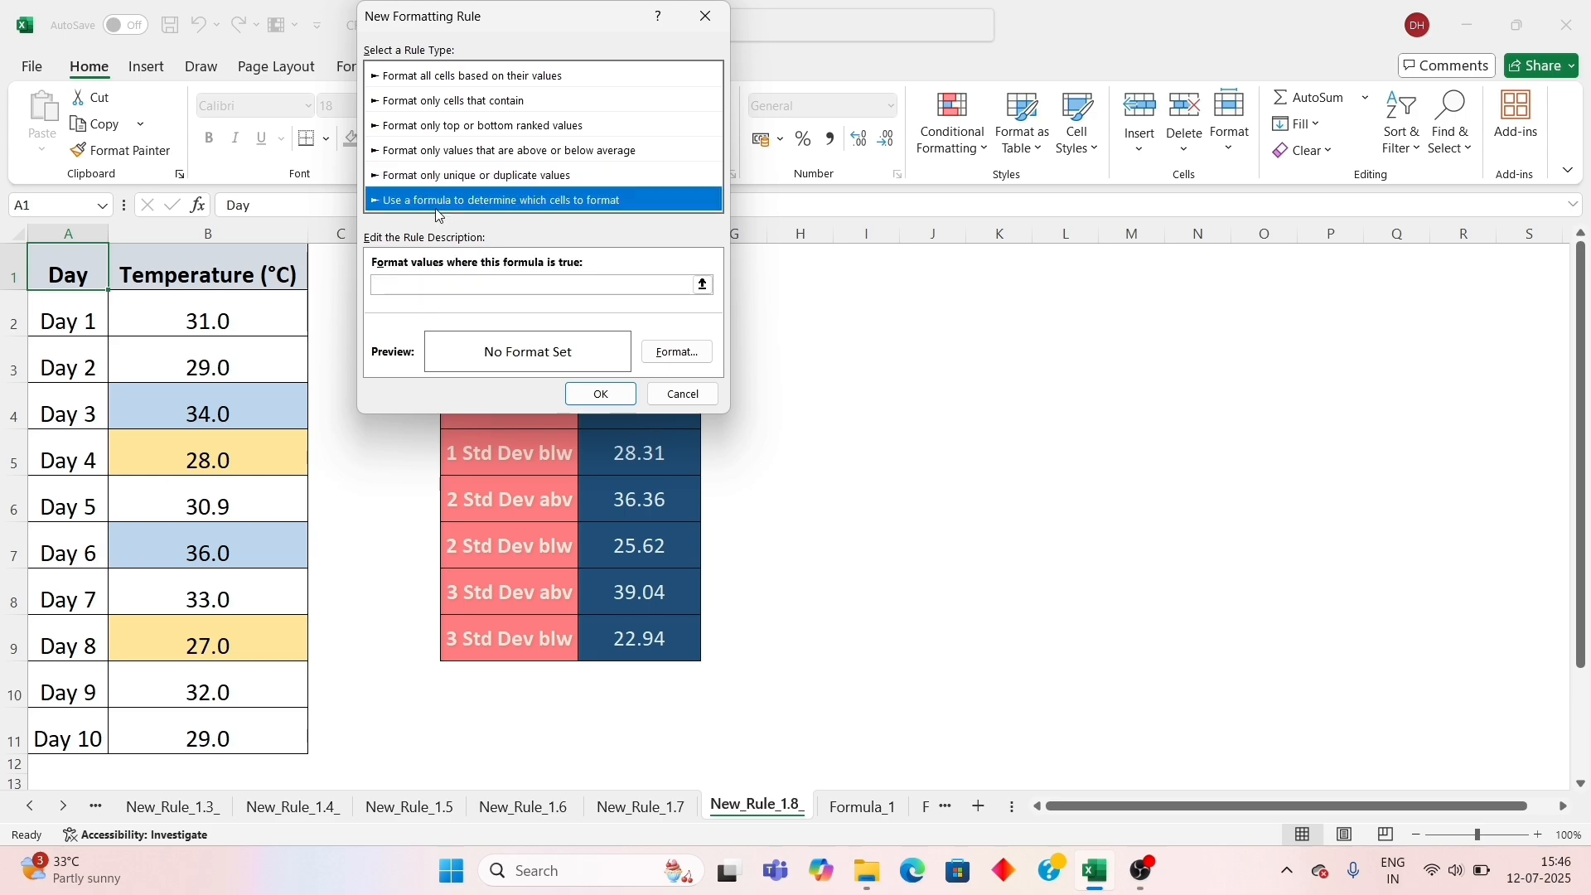